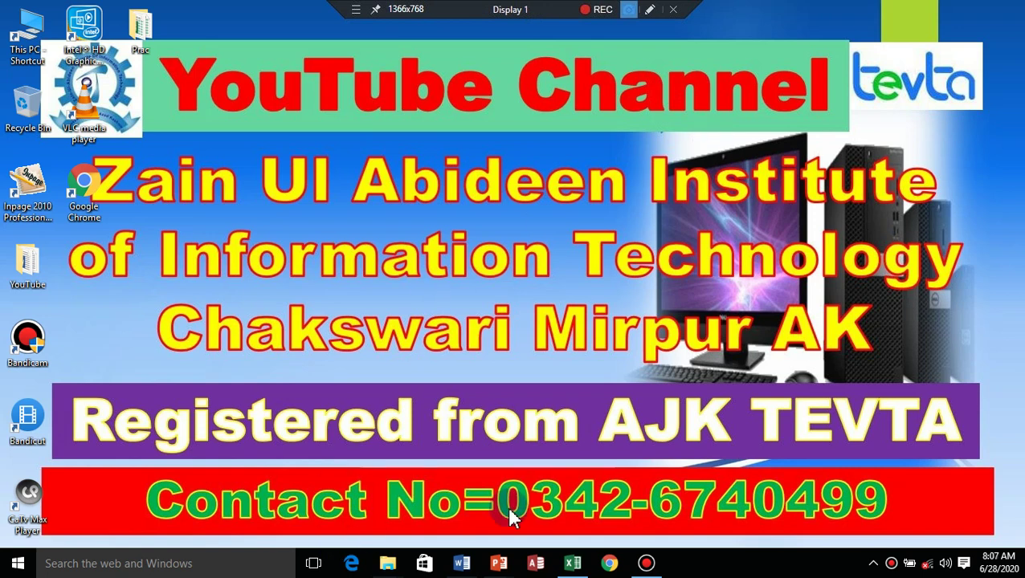
Step: Restore the Conditional Formating workbook window from the Excel taskbar icon
left_click(573, 566)
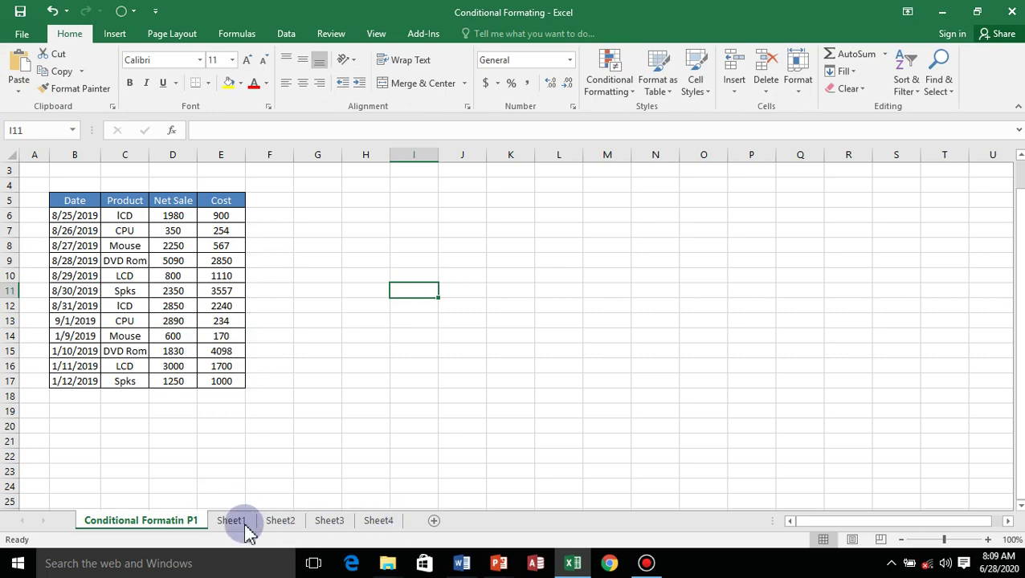
Step: Save the Conditional Formating workbook while closing Excel, then relaunch Excel to its start screen
left_click(21, 35)
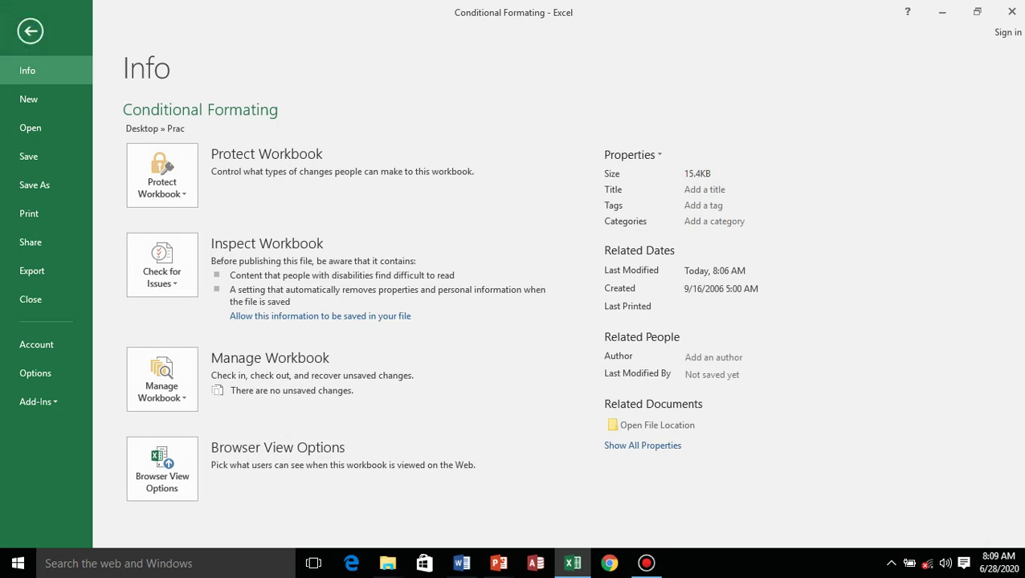
left_click(1012, 14)
left_click(453, 302)
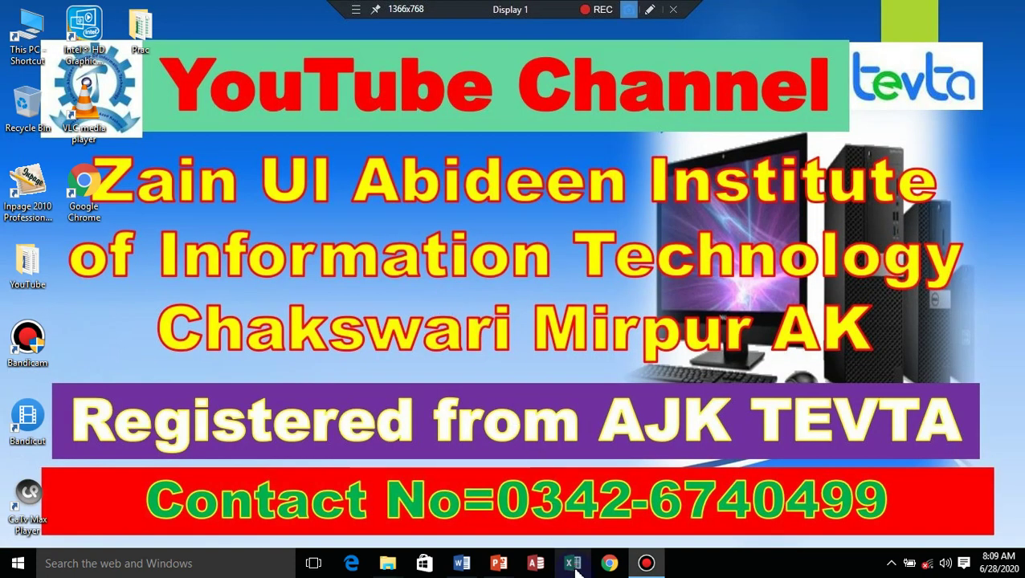
left_click(573, 563)
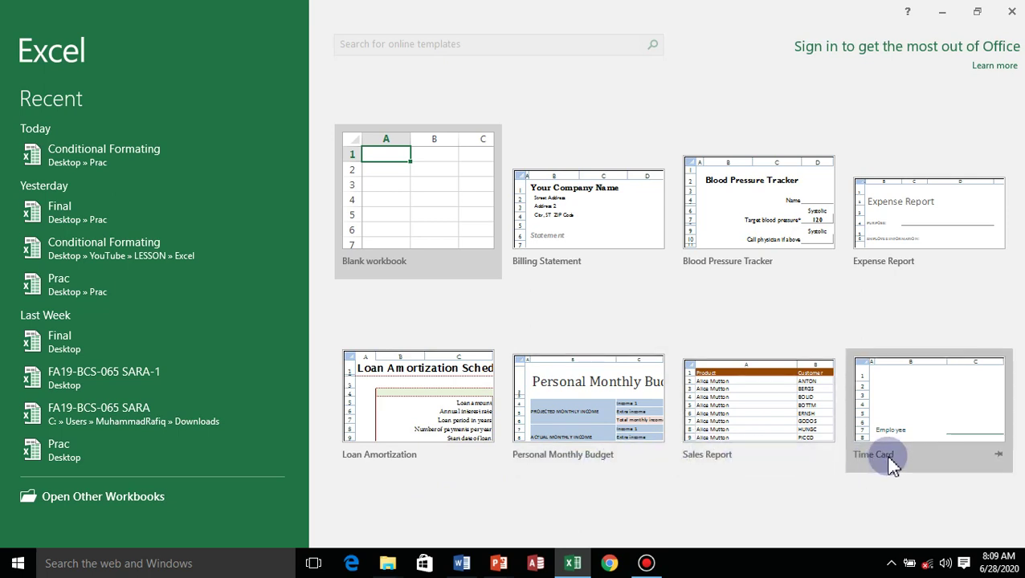
Step: Create a blank workbook, close it along with Excel, and relaunch Excel
left_click(368, 200)
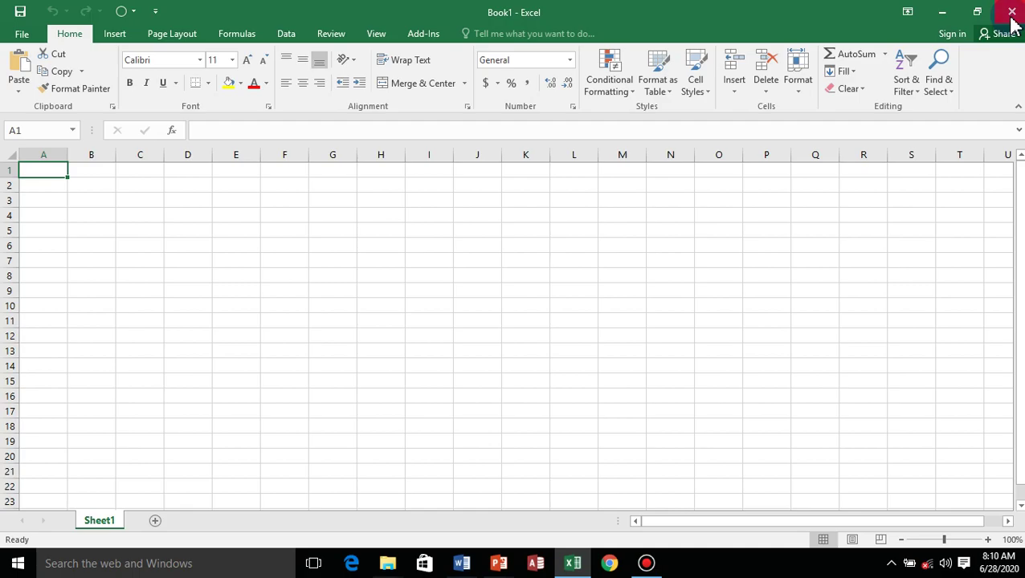
left_click(1012, 22)
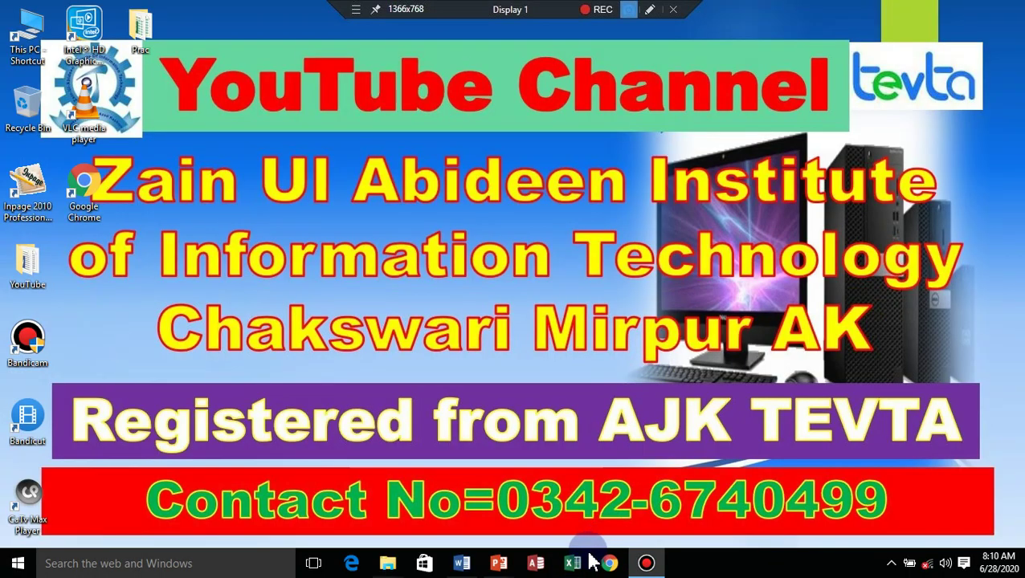
left_click(570, 565)
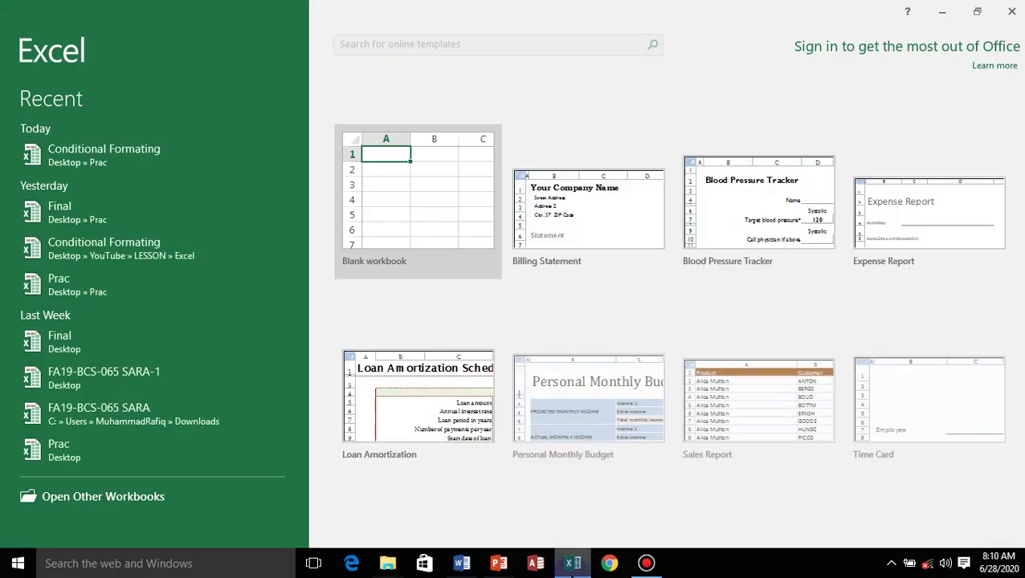
Step: Browse a new Billing Statement template workbook, close it without saving, and relaunch Excel
left_click(592, 233)
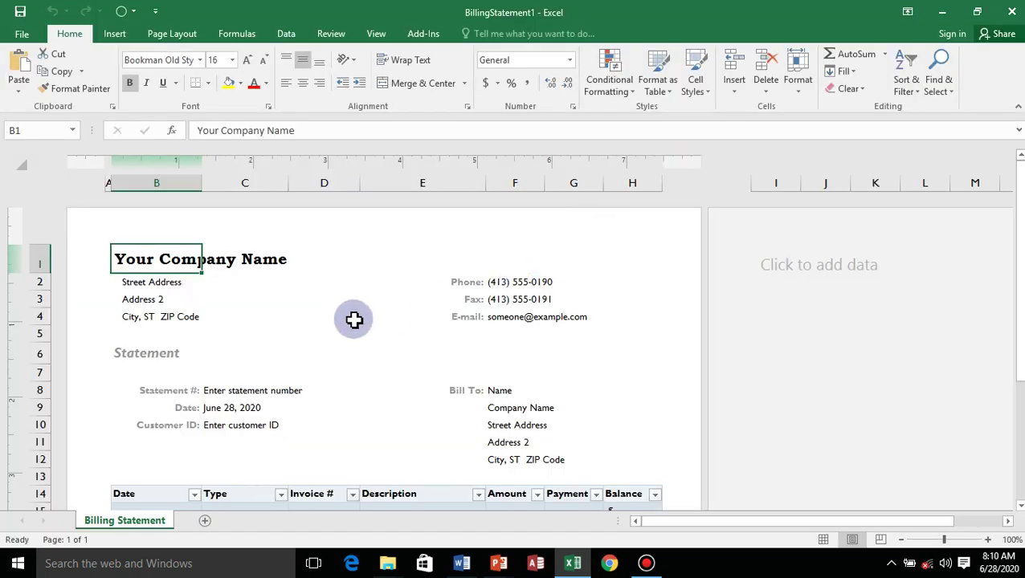
scroll(385, 396, "down", 1)
scroll(386, 396, "down", 1)
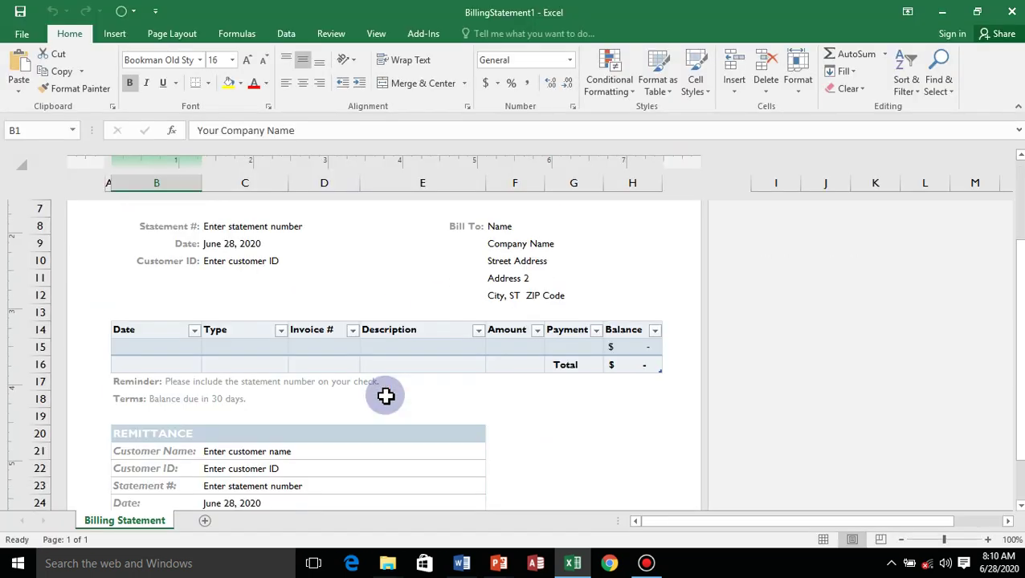
scroll(386, 396, "down", 2)
scroll(386, 396, "down", 1)
scroll(383, 393, "up", 4)
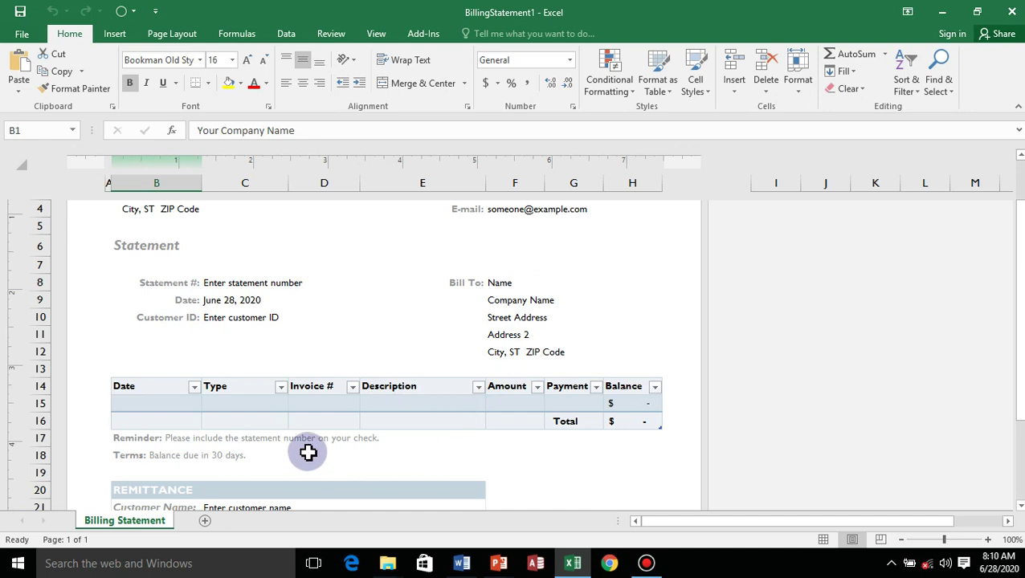
left_click(1014, 16)
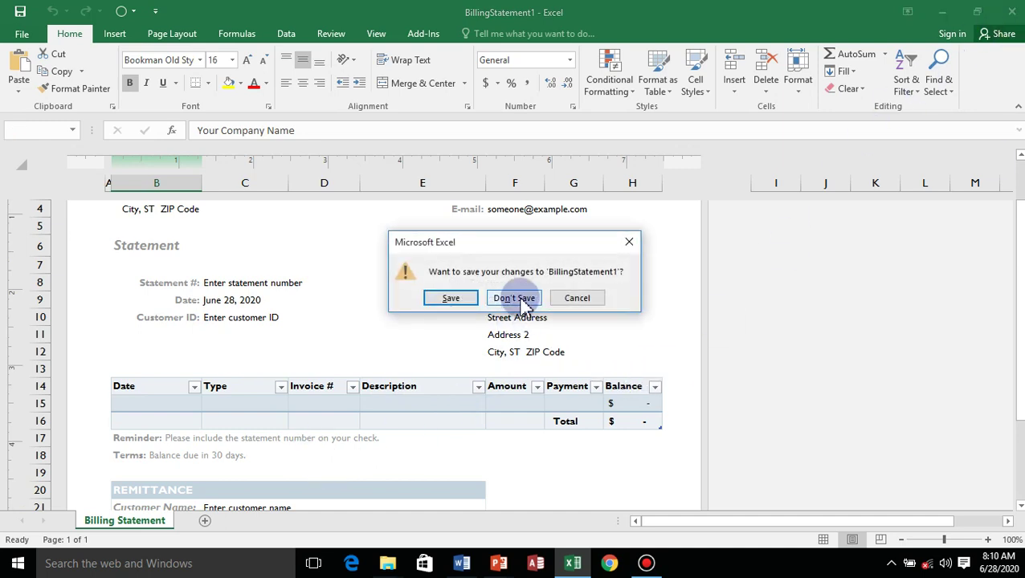
left_click(512, 296)
left_click(572, 562)
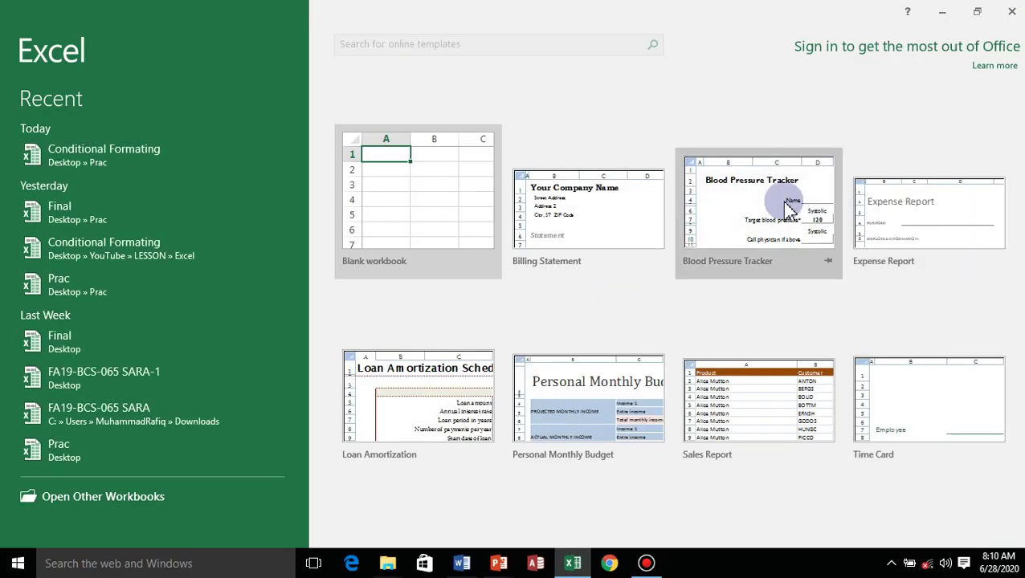
Step: Create a Blood Pressure Tracker workbook, browse its readings, and close Excel to the desktop
left_click(785, 203)
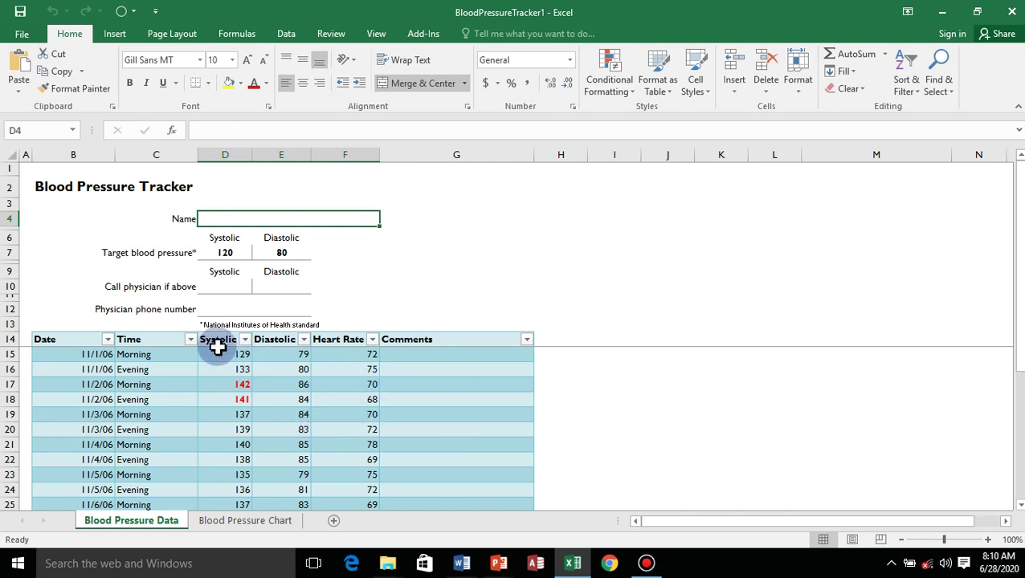
scroll(387, 373, "down", 5)
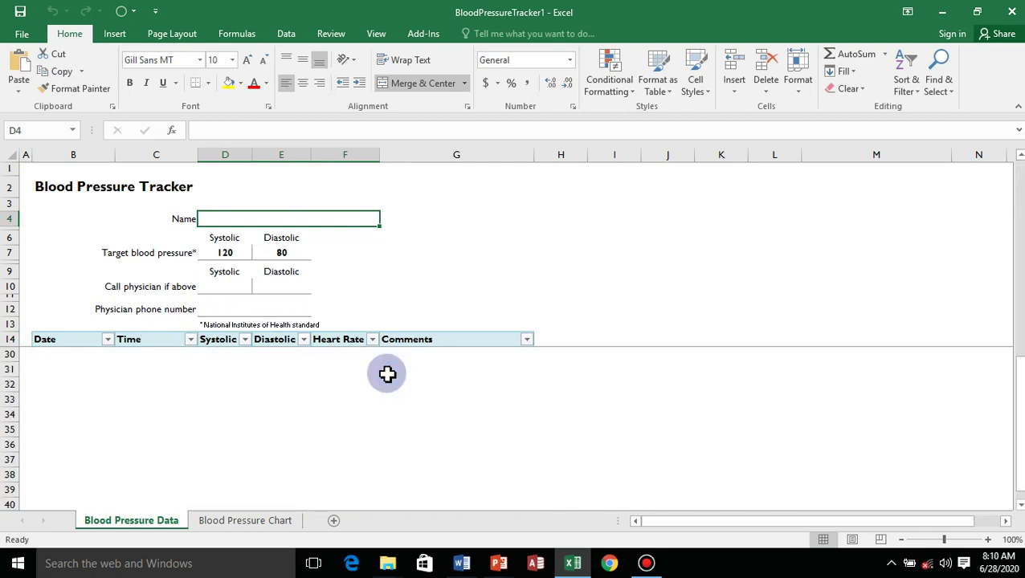
scroll(387, 374, "up", 5)
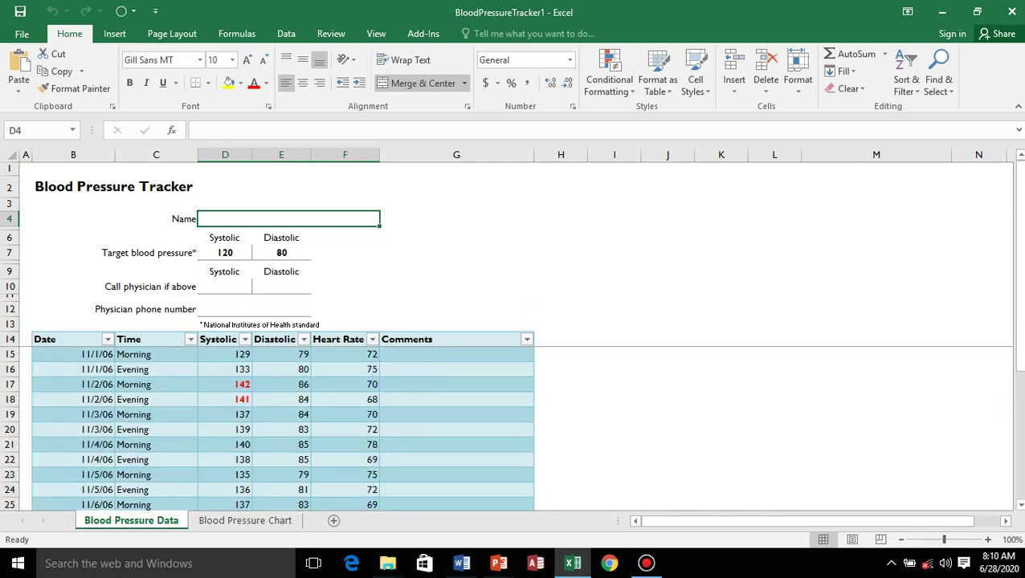
left_click_drag(1009, 402, 1008, 213)
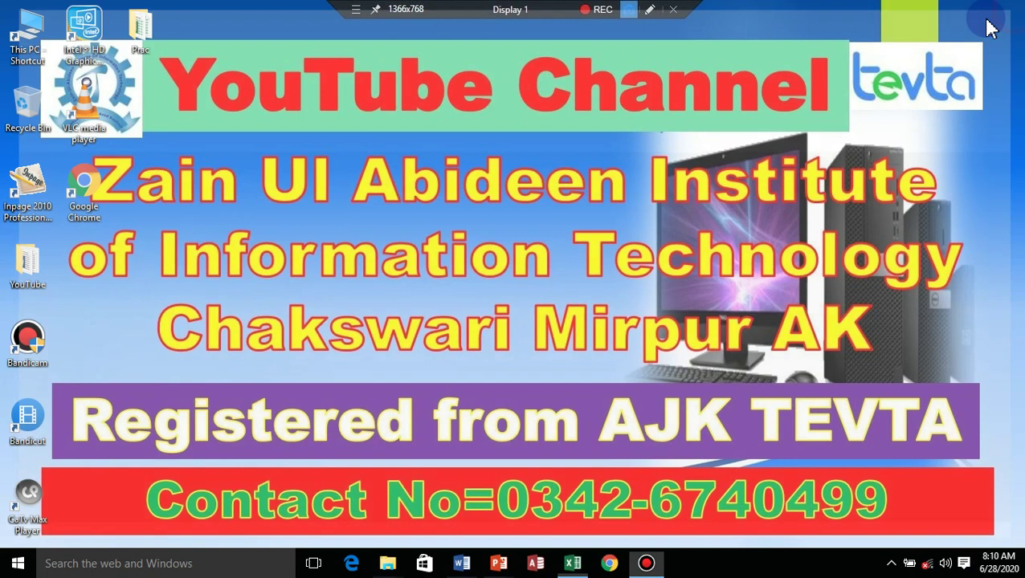
left_click(1012, 11)
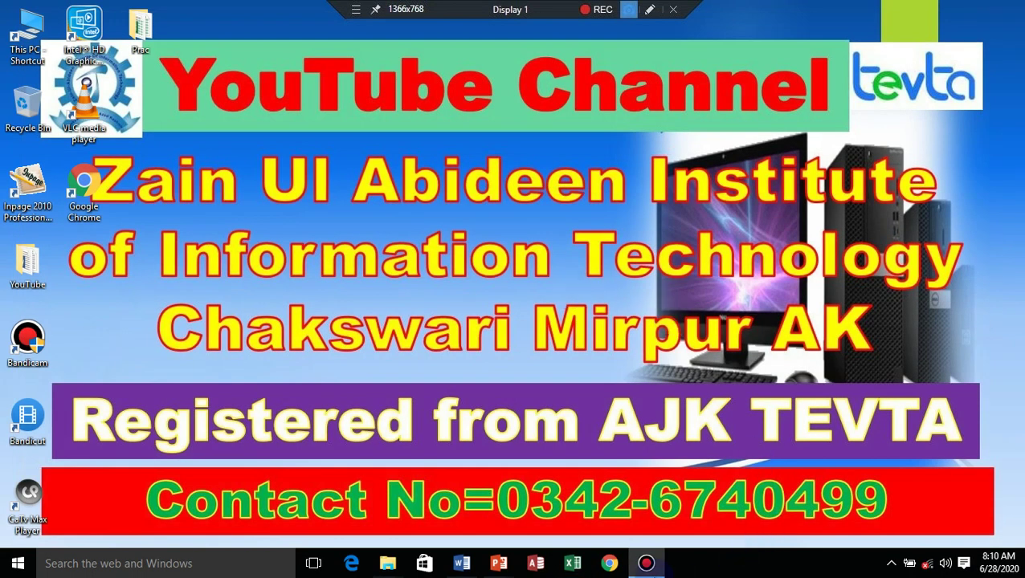
Step: Relaunch Excel, browse a new Expense Report workbook, close it unsaved, and relaunch Excel
left_click(576, 565)
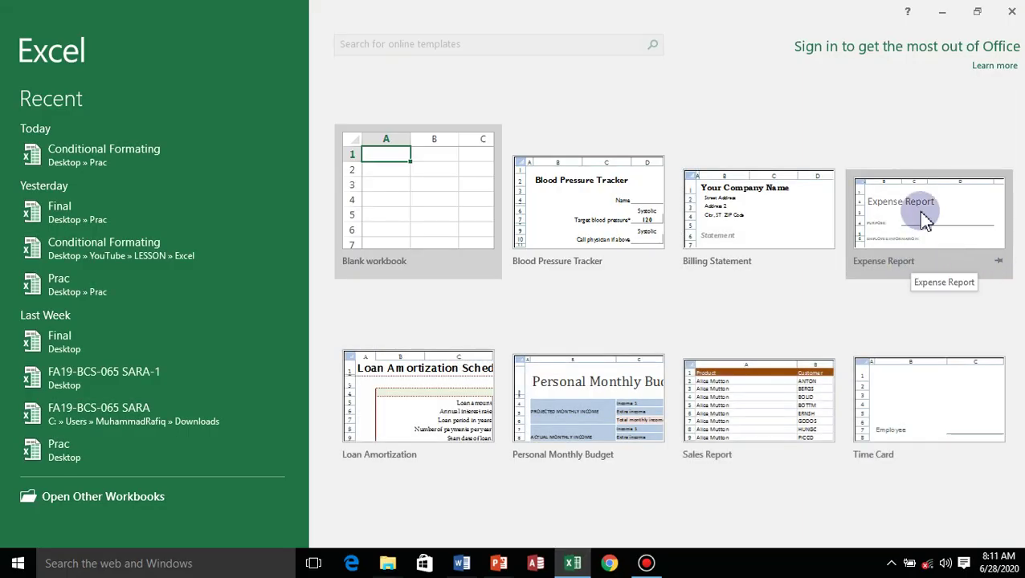
left_click(926, 221)
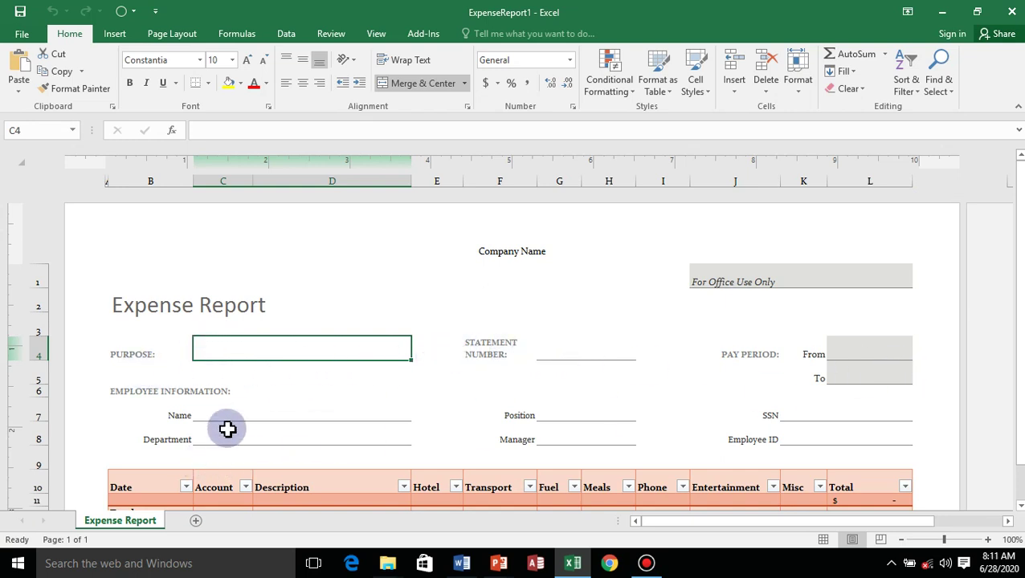
scroll(402, 475, "down", 2)
scroll(402, 476, "down", 2)
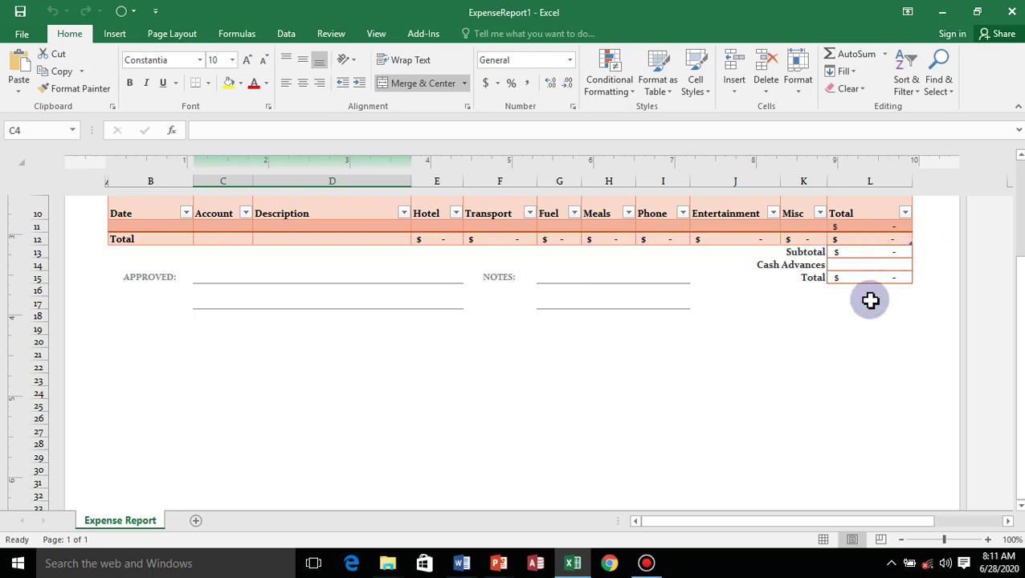
left_click(1011, 20)
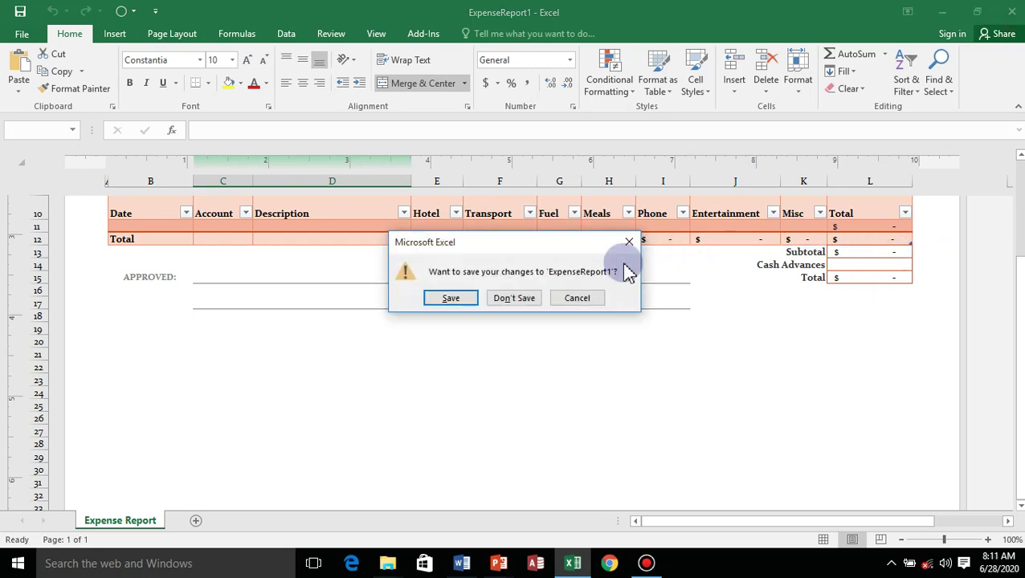
left_click(502, 303)
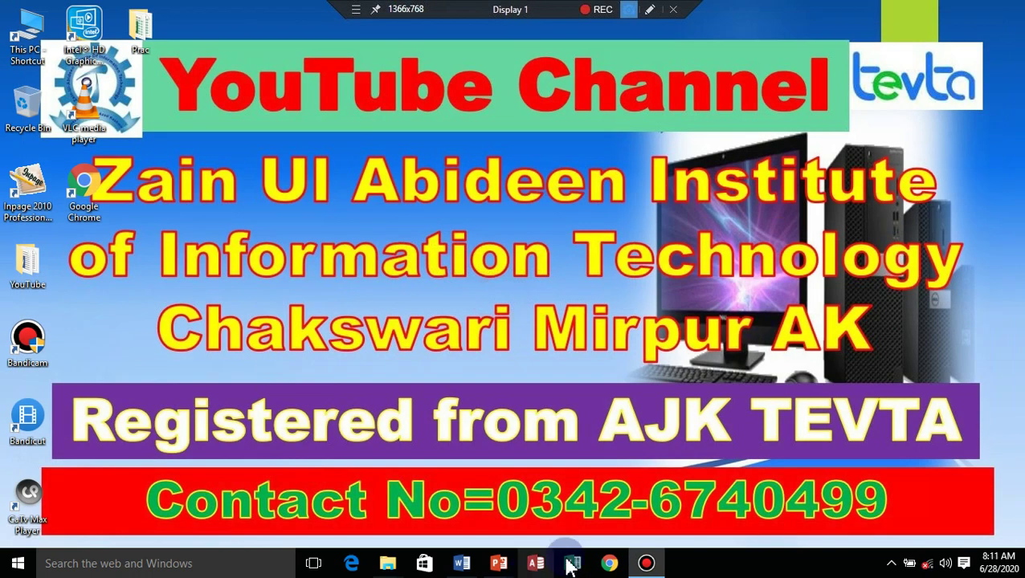
left_click(584, 556)
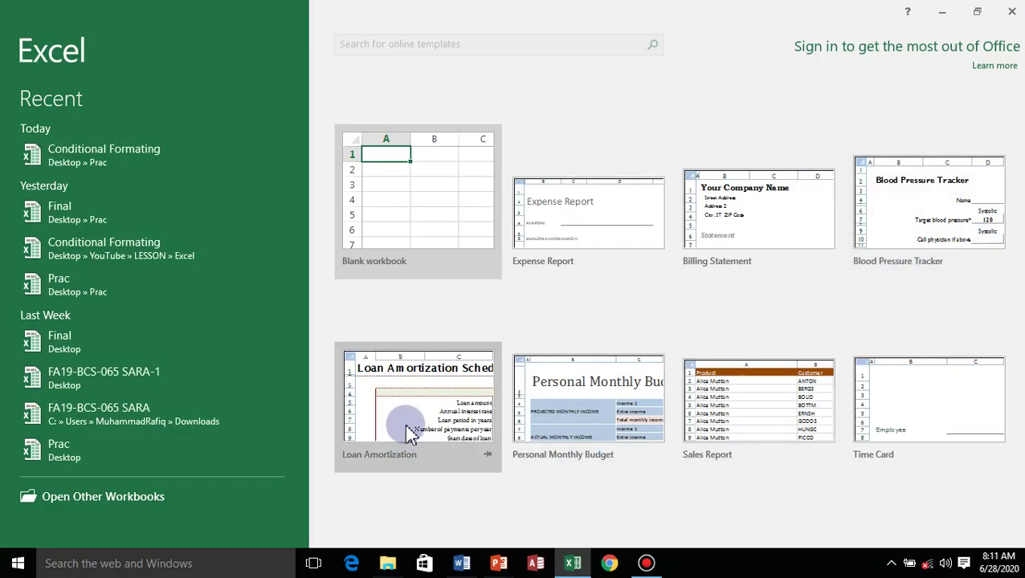
Step: Create a Loan Amortization workbook, close it without saving, and relaunch Excel
left_click(406, 426)
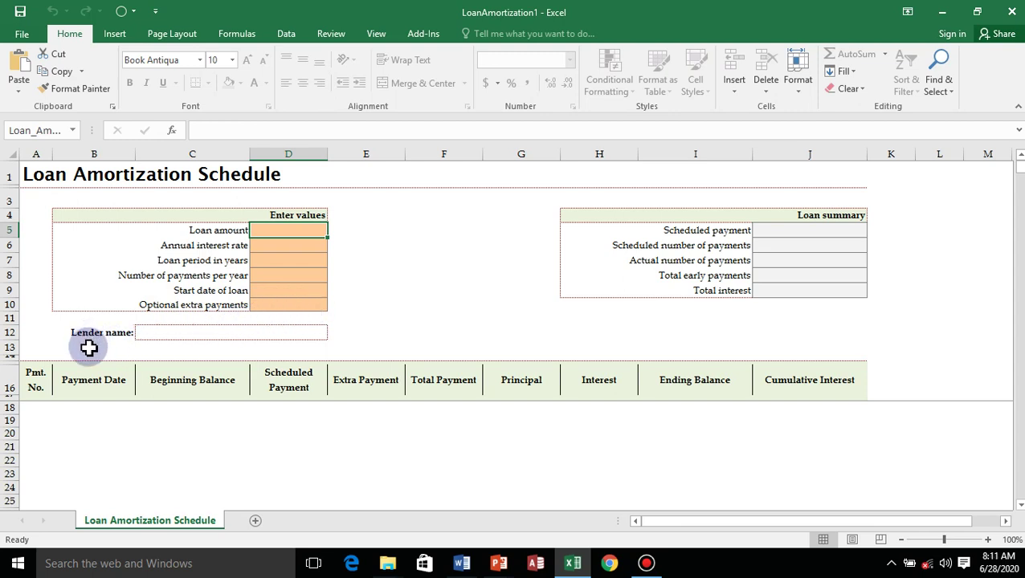
left_click(185, 171)
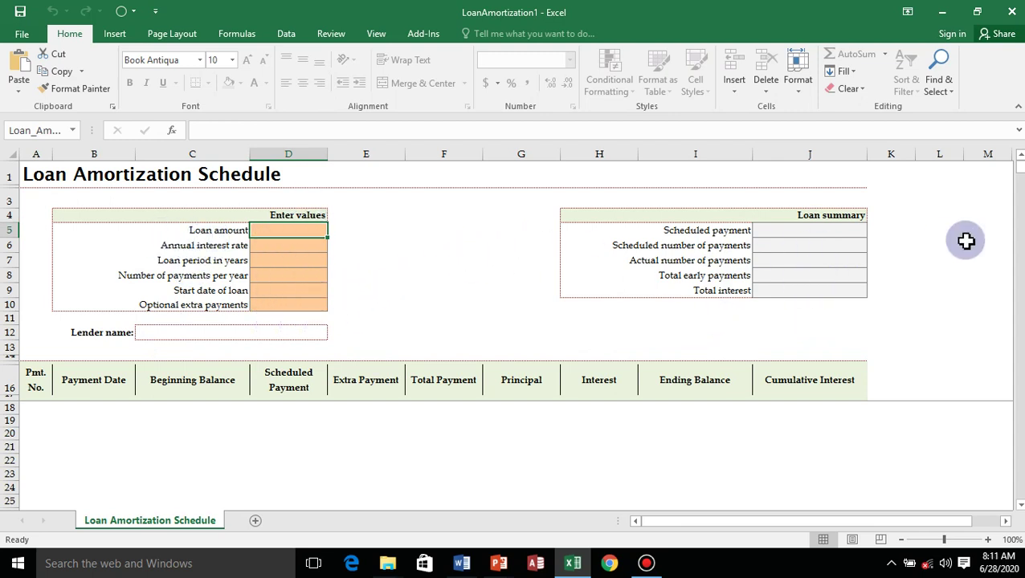
left_click(1014, 13)
left_click(506, 299)
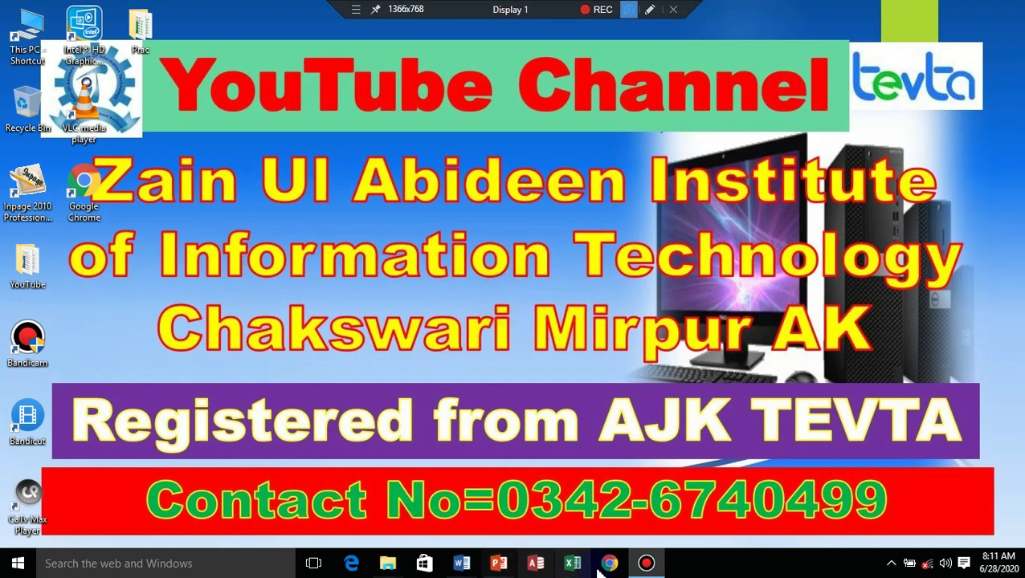
left_click(537, 563)
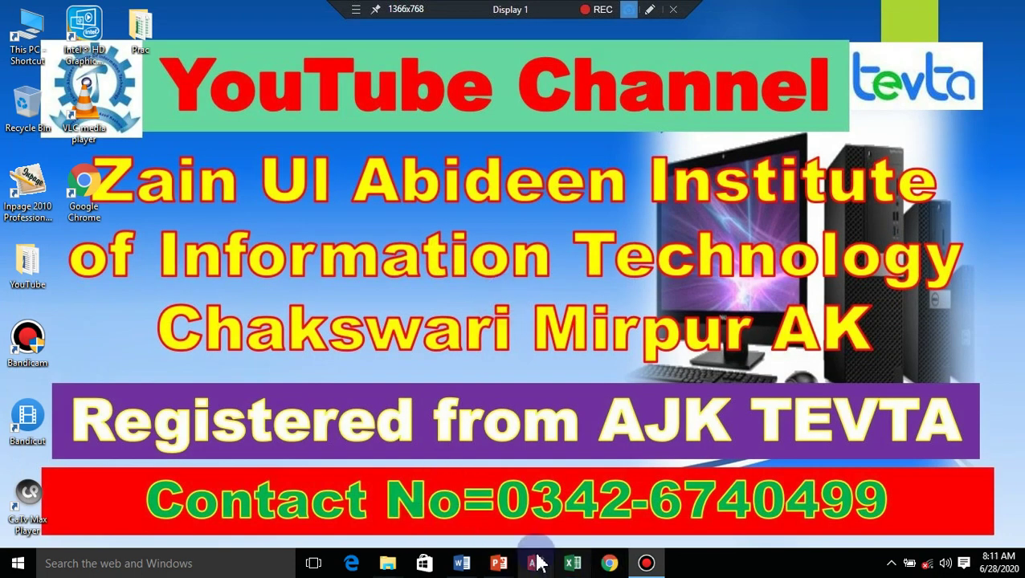
left_click(572, 565)
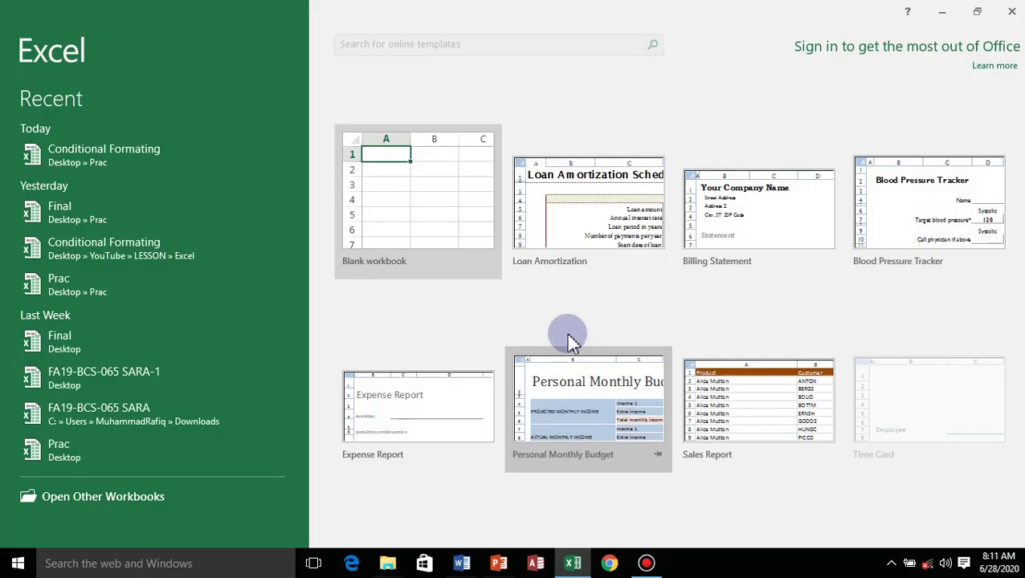
Step: Browse a new Personal Monthly Budget workbook, close it with Don't Save, and relaunch Excel
double_click(605, 411)
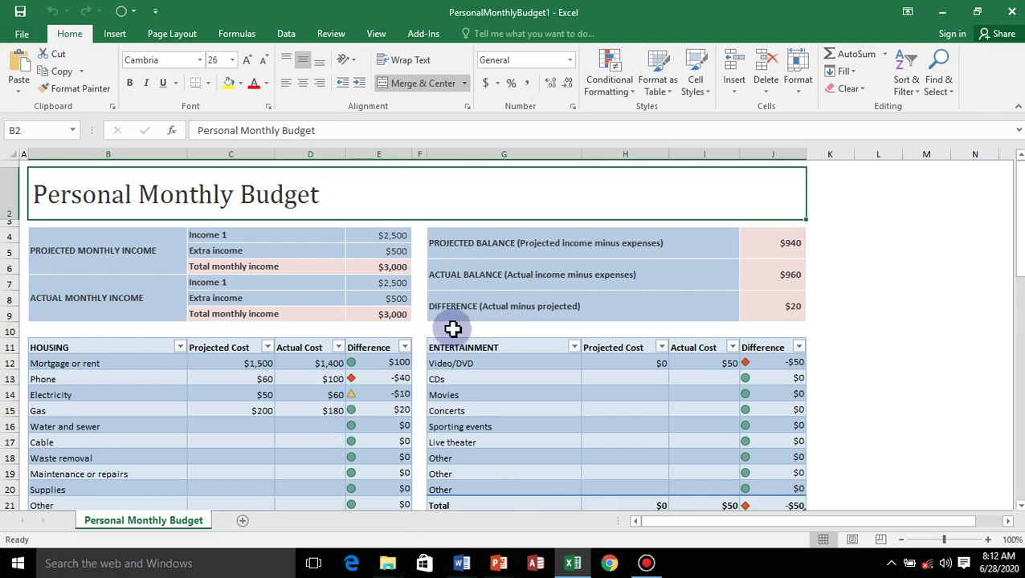
scroll(434, 321, "down", 1)
scroll(416, 311, "down", 3)
scroll(418, 316, "down", 5)
scroll(419, 315, "down", 7)
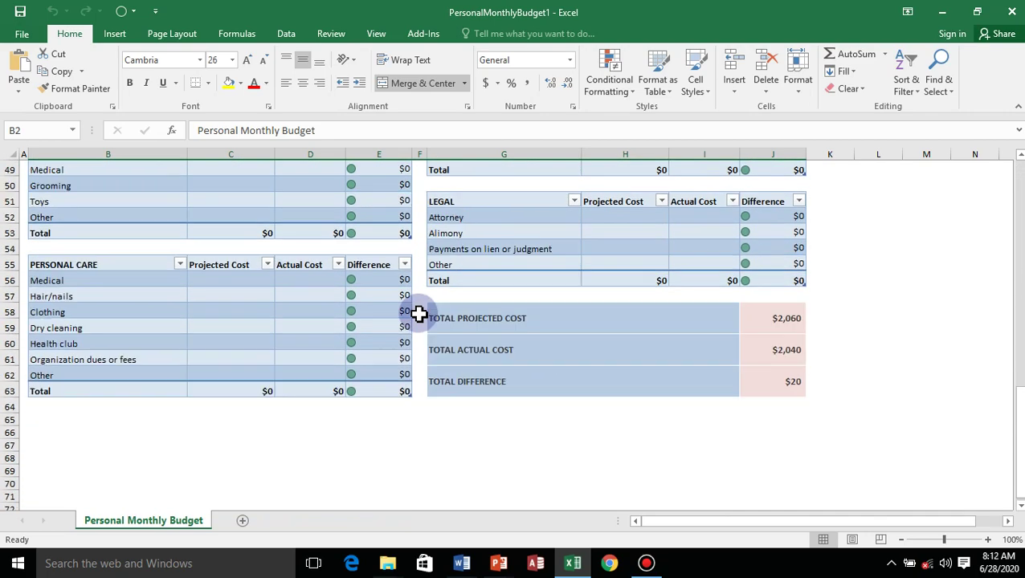
scroll(419, 314, "down", 7)
scroll(421, 314, "up", 7)
scroll(421, 314, "up", 9)
scroll(426, 306, "up", 7)
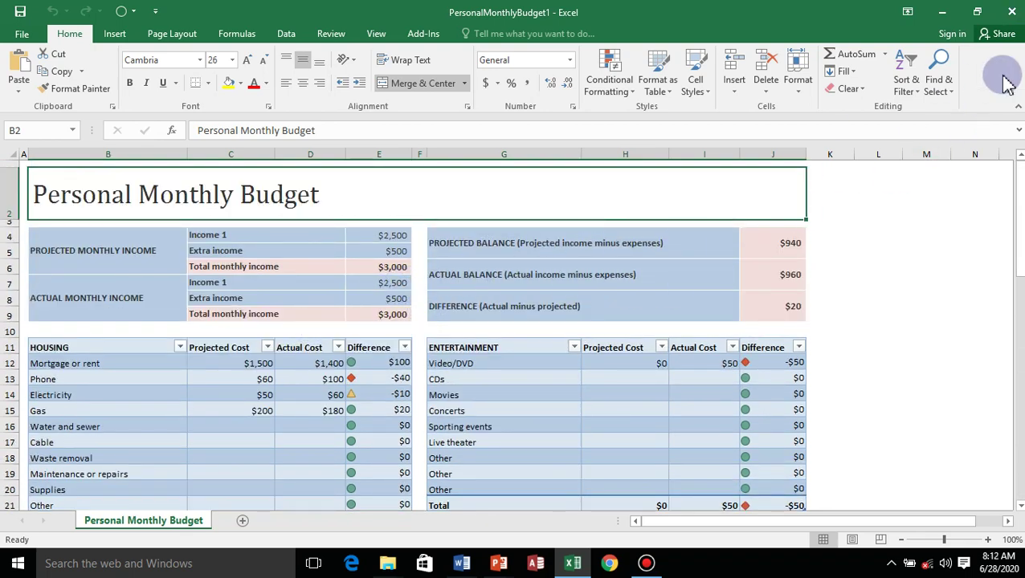
left_click(1013, 16)
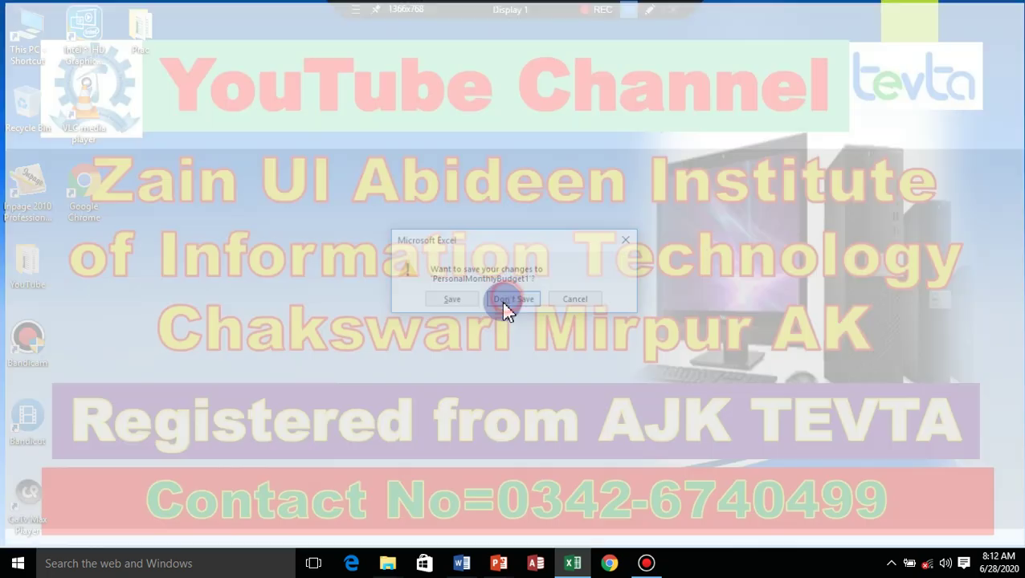
left_click(503, 300)
left_click(571, 565)
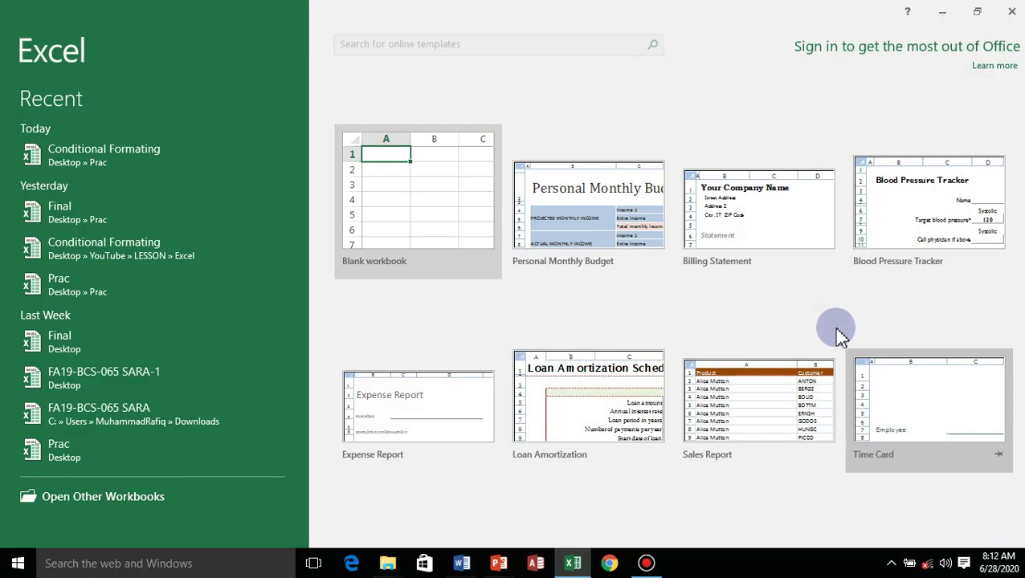
Step: Create a Sales Report workbook, browse its Source Data sheet to row 278, and close it
double_click(736, 374)
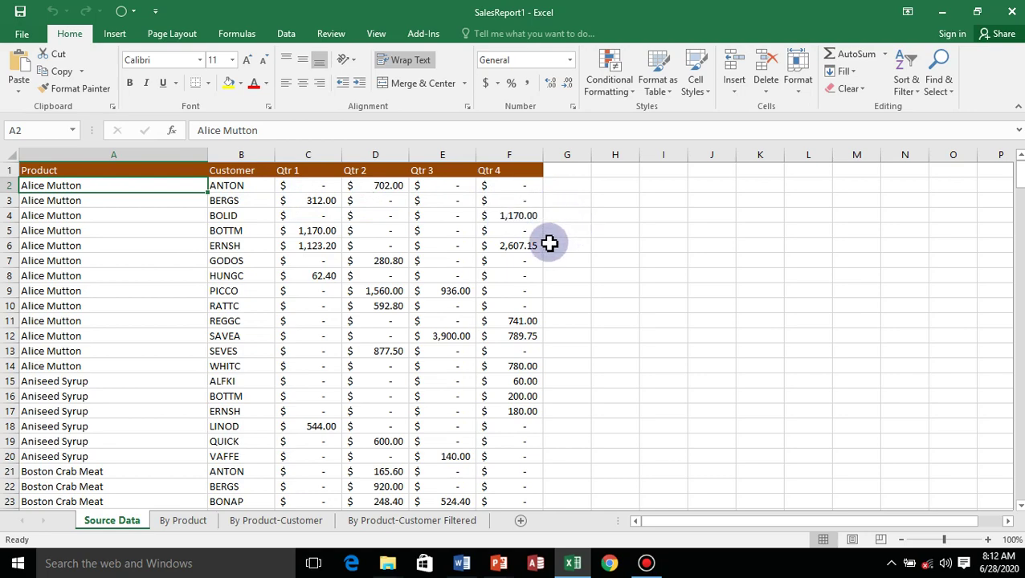
scroll(521, 389, "down", 4)
scroll(521, 390, "down", 11)
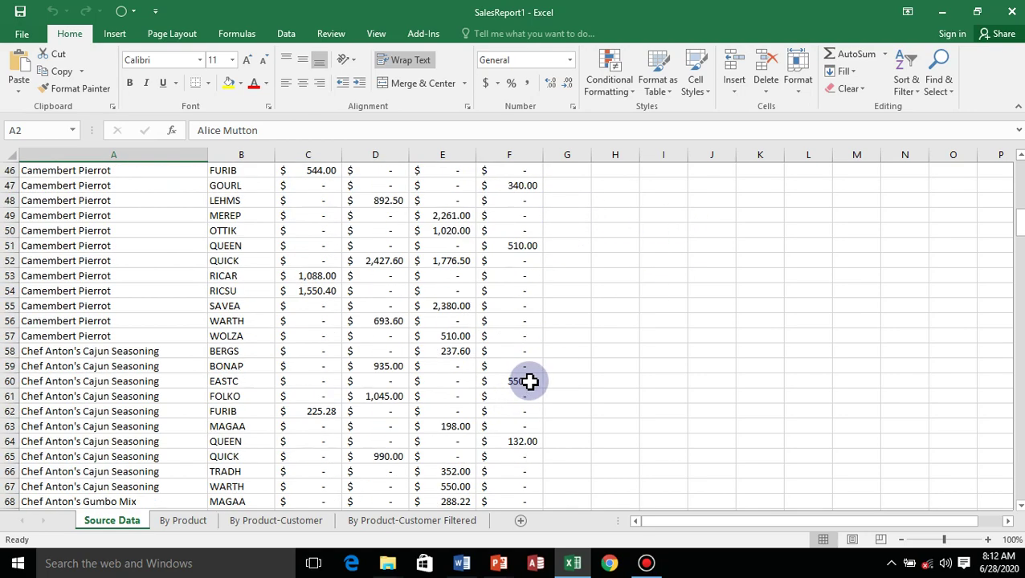
scroll(526, 382, "down", 6)
scroll(526, 382, "down", 8)
scroll(530, 377, "down", 12)
scroll(538, 375, "down", 7)
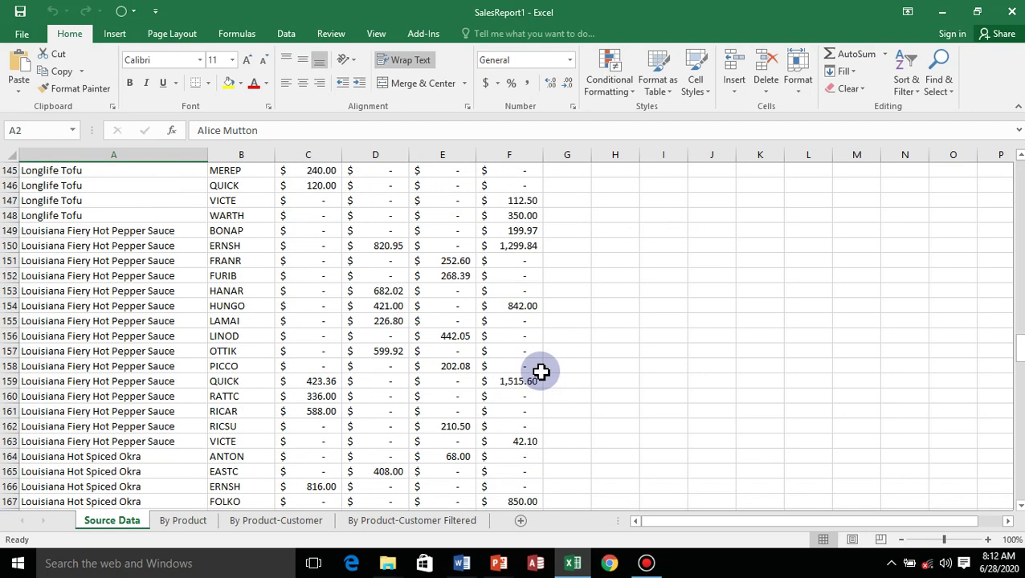
scroll(540, 371, "down", 8)
scroll(540, 371, "down", 9)
scroll(542, 366, "down", 12)
scroll(546, 362, "down", 5)
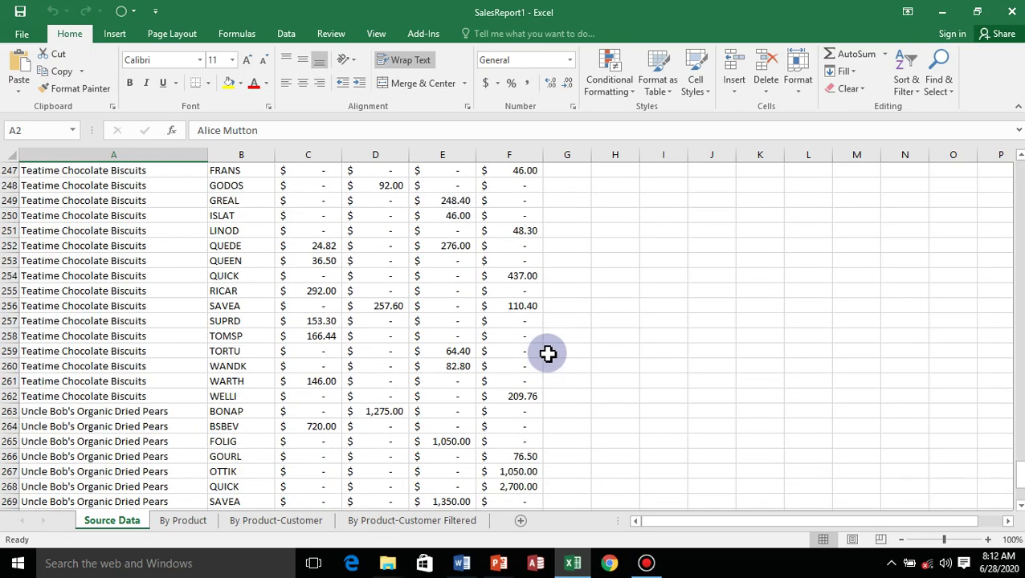
scroll(548, 352, "down", 12)
scroll(550, 350, "up", 7)
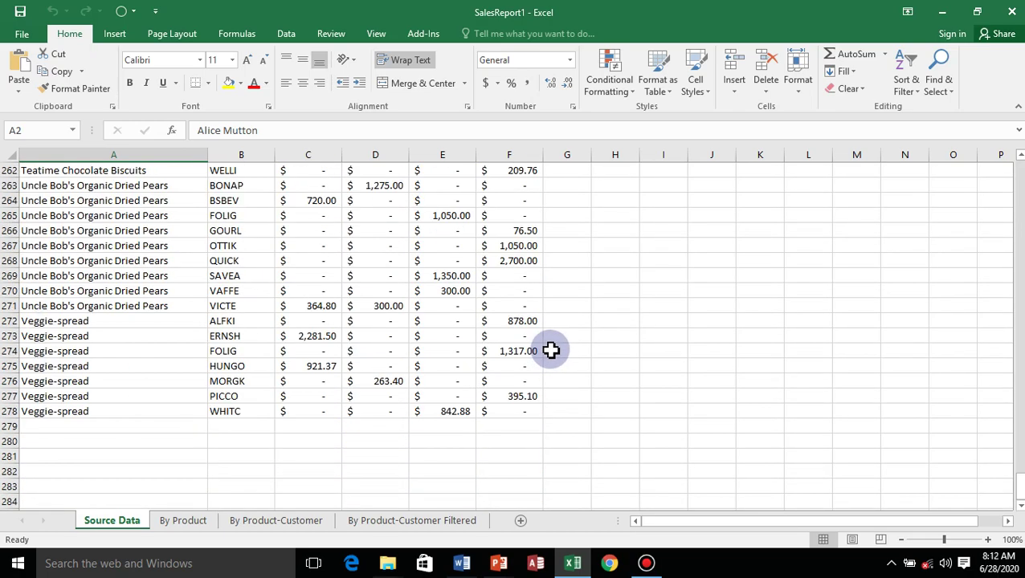
left_click(1011, 16)
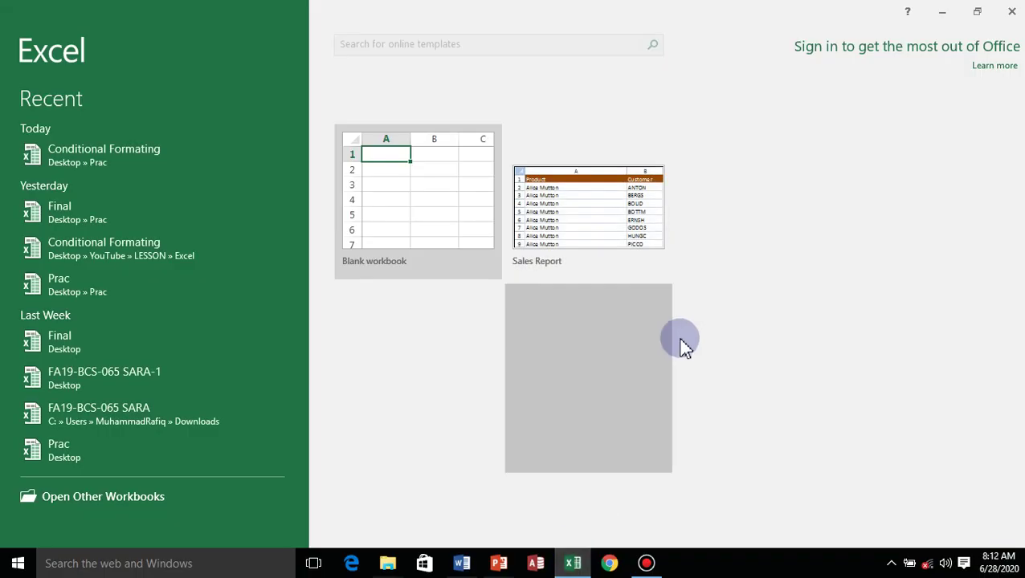
Step: Create a TimeCard1 workbook from the Time Card template, discard it, and relaunch Excel
double_click(943, 426)
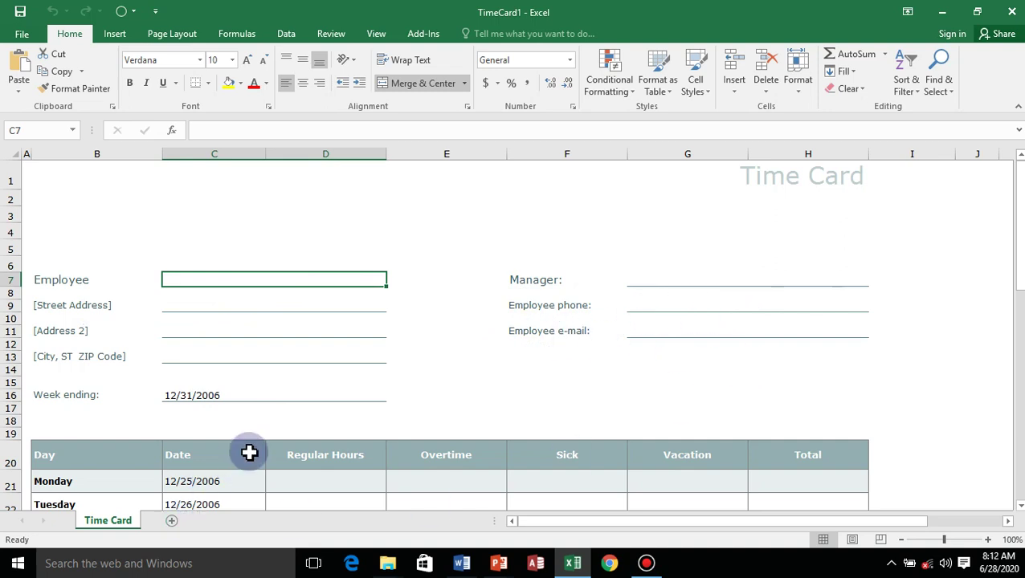
scroll(249, 453, "down", 2)
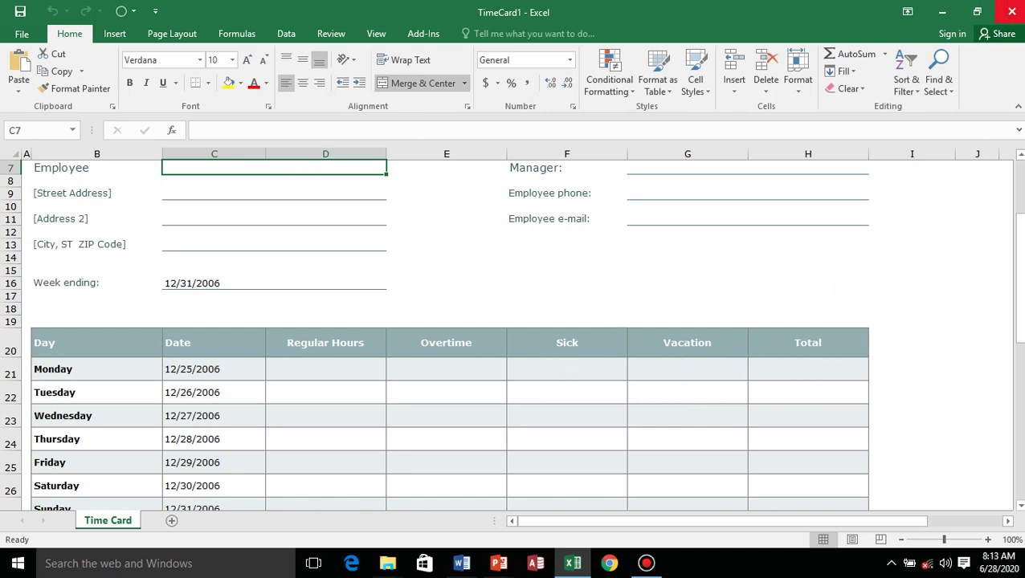
left_click(1016, 14)
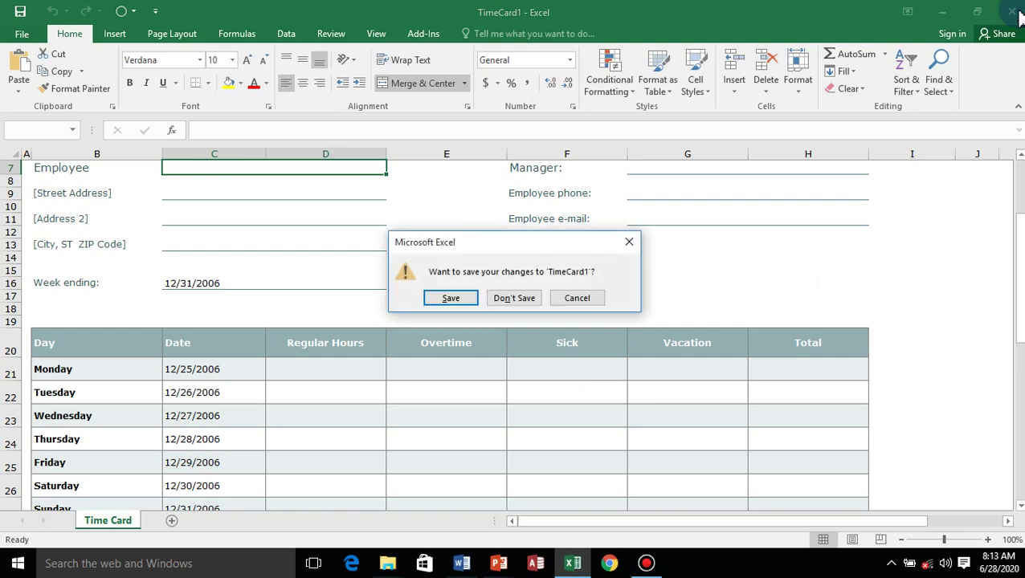
left_click(527, 308)
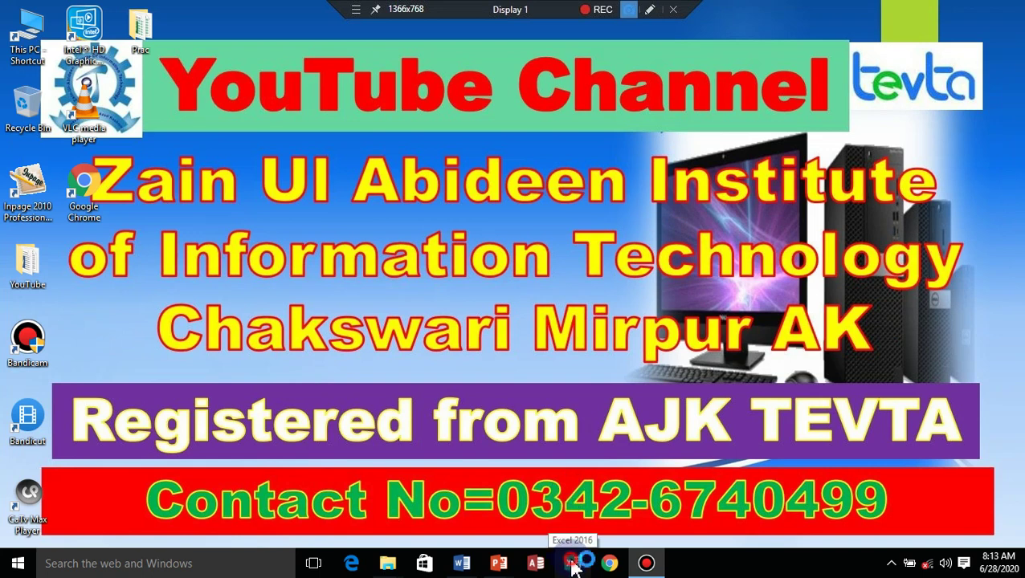
left_click(573, 564)
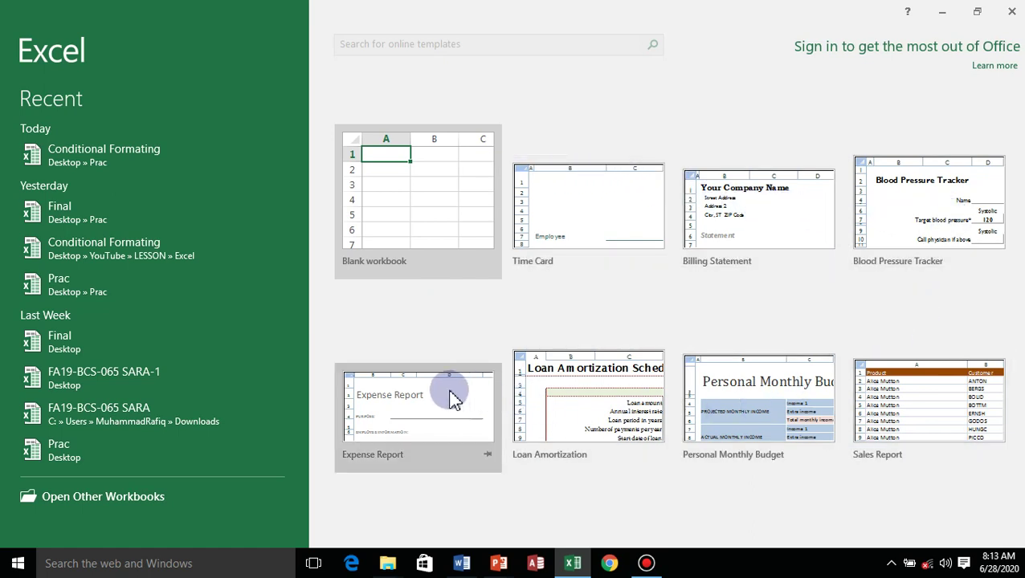
Step: Create the empty Book1 workbook from the Blank workbook option
left_click(435, 197)
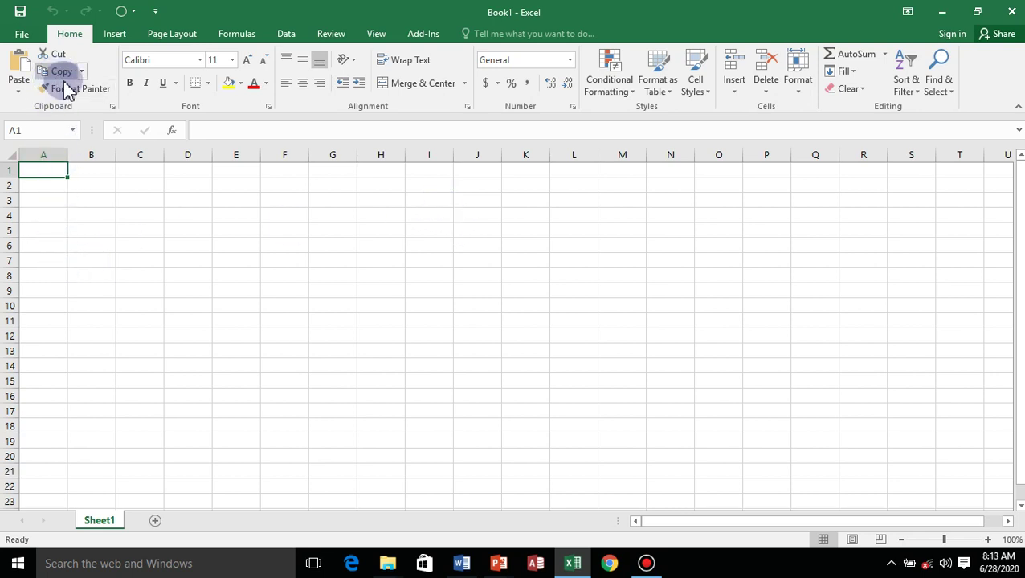
Step: Leave the File backstage and cycle through the Insert, Home, Page Layout, Formulas, Data, Review and View tabs
left_click(24, 34)
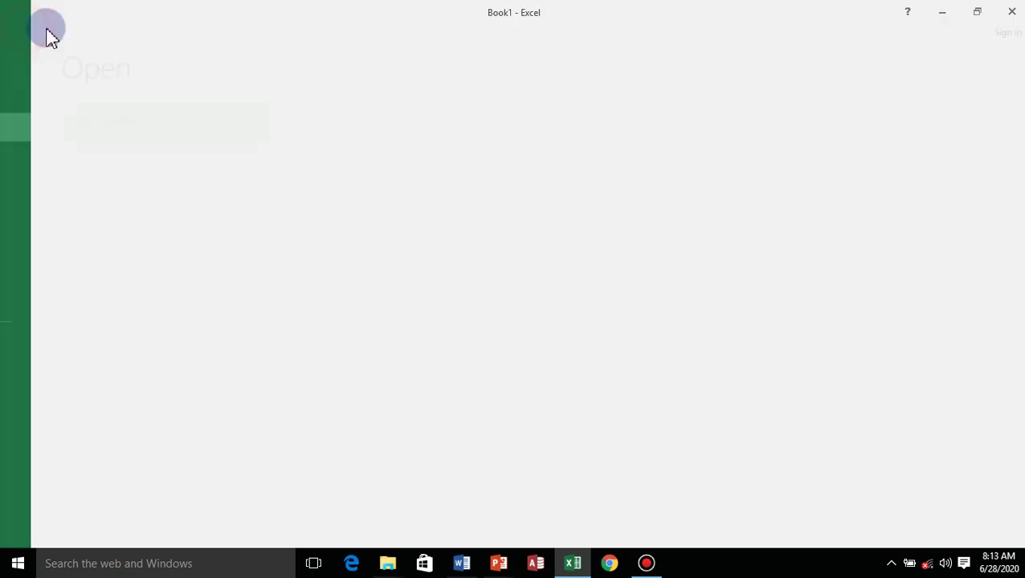
left_click(37, 32)
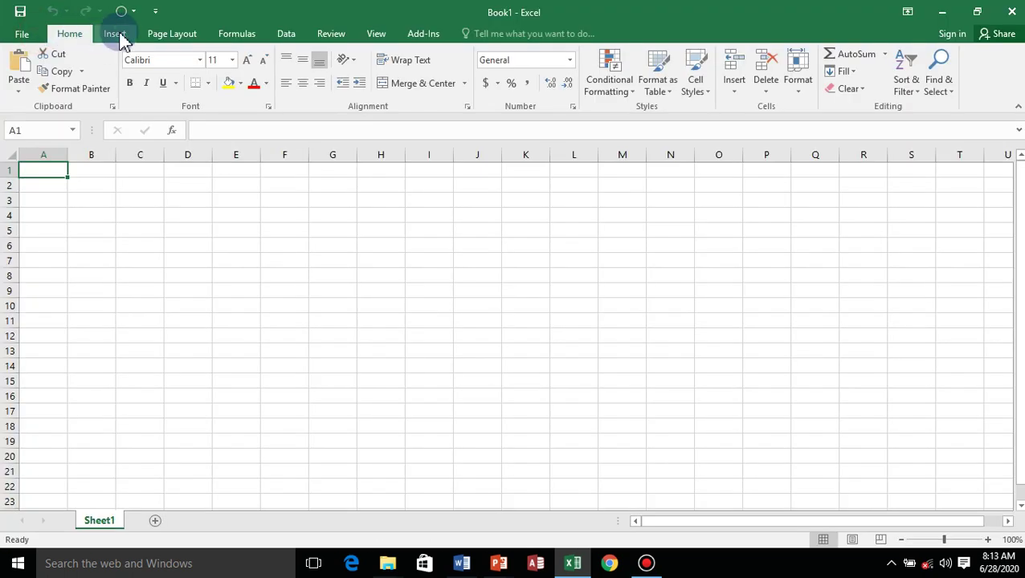
left_click(115, 33)
left_click(67, 35)
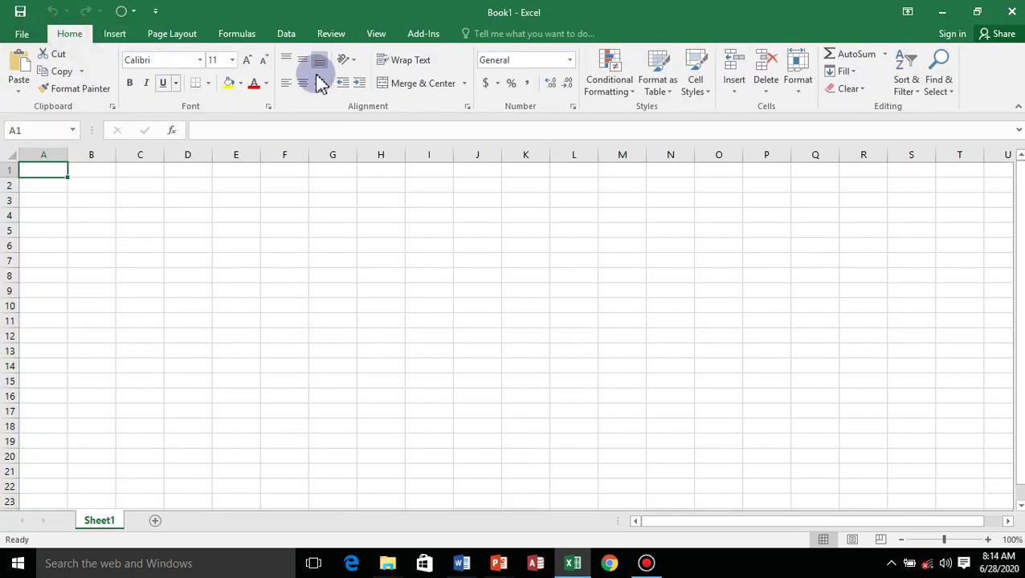
left_click(116, 34)
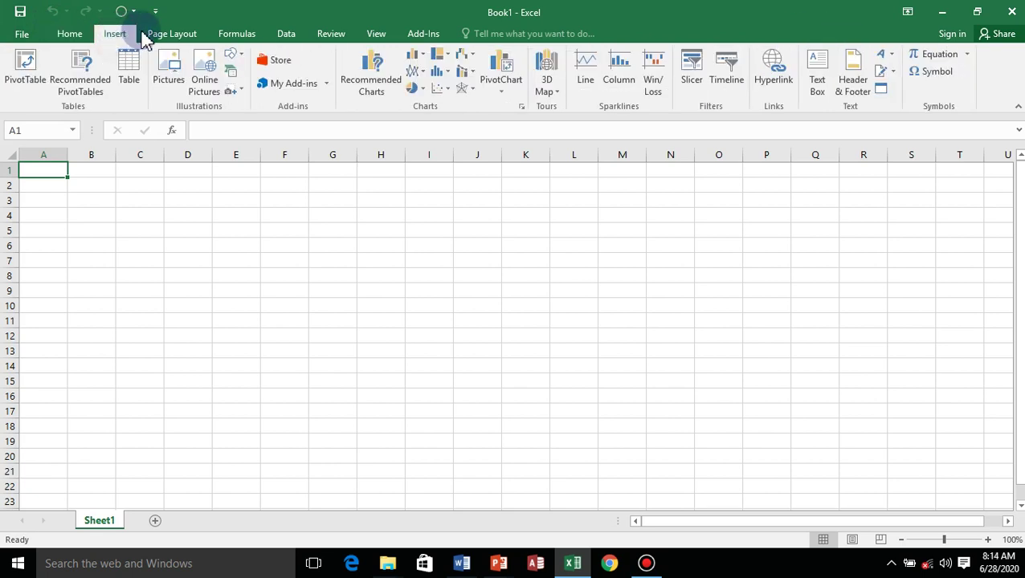
left_click(183, 36)
left_click(241, 36)
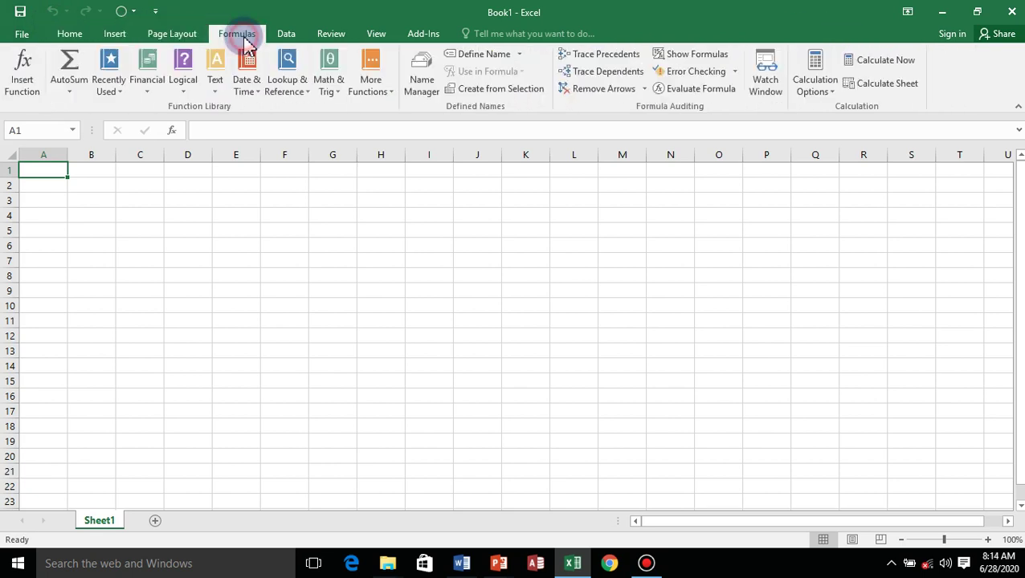
left_click(297, 36)
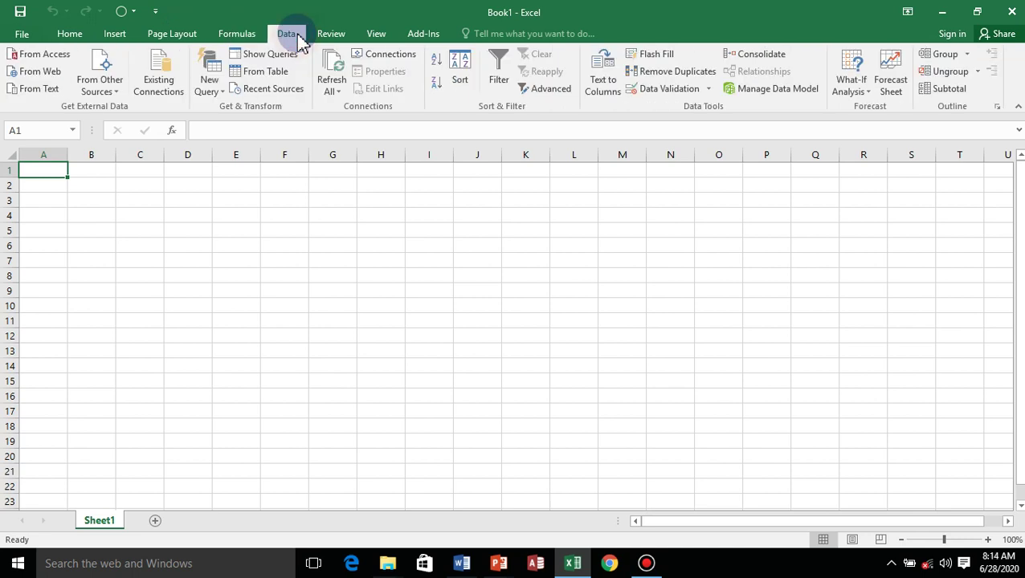
left_click(329, 37)
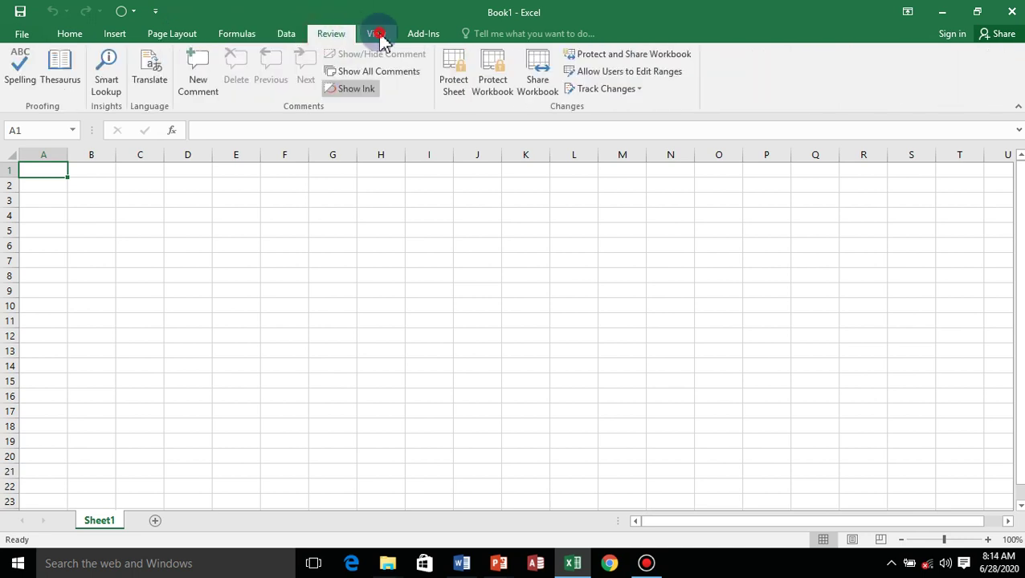
left_click(377, 36)
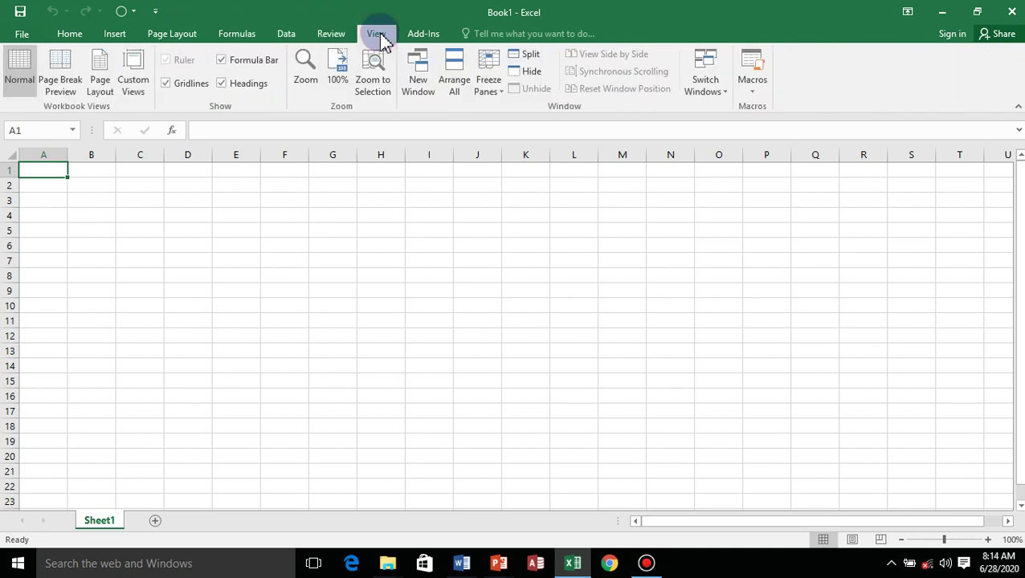
Step: On the Info page, open Protect Workbook and back out of Mark as Final
left_click(23, 40)
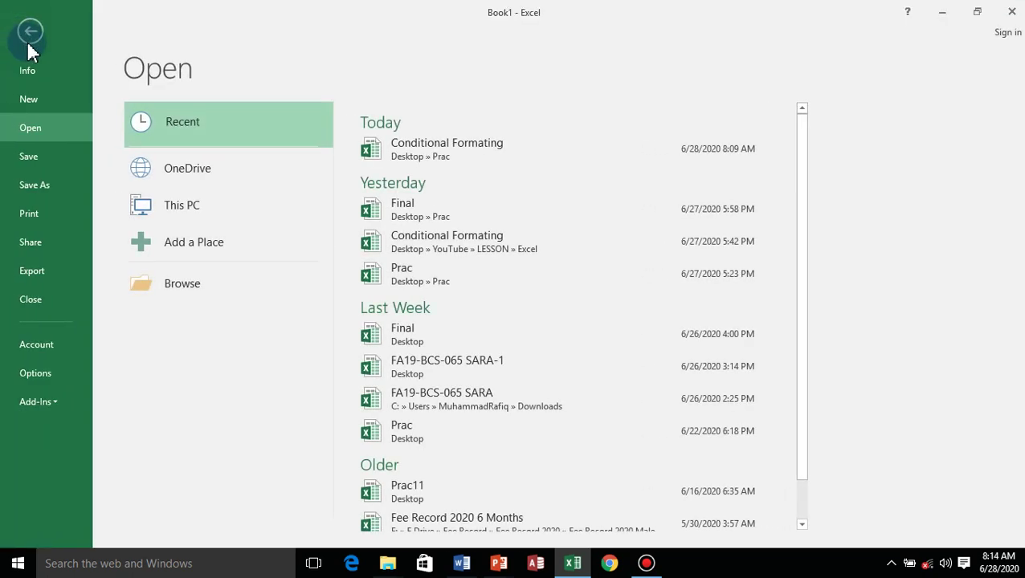
left_click(32, 70)
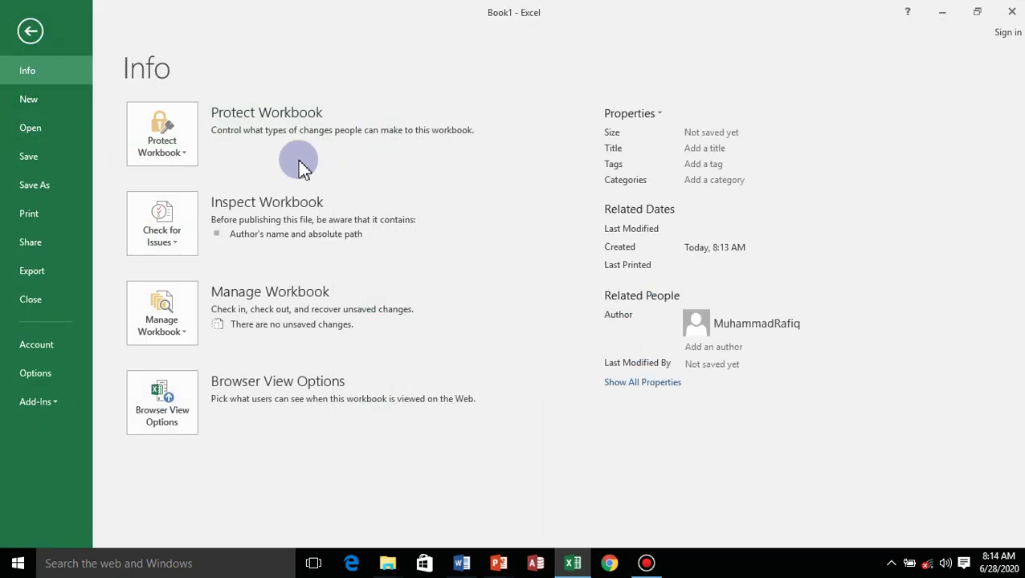
left_click(186, 160)
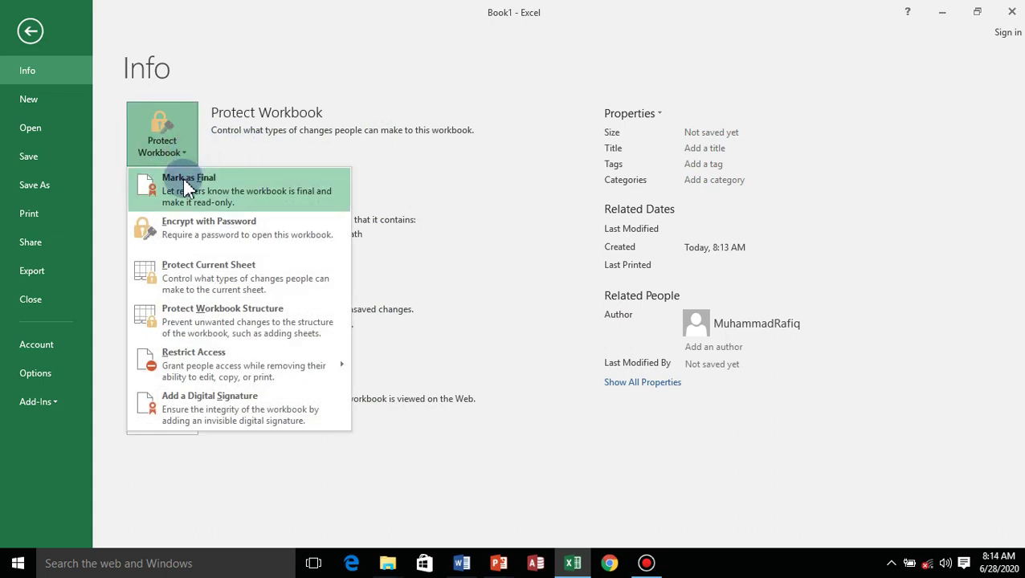
left_click(184, 182)
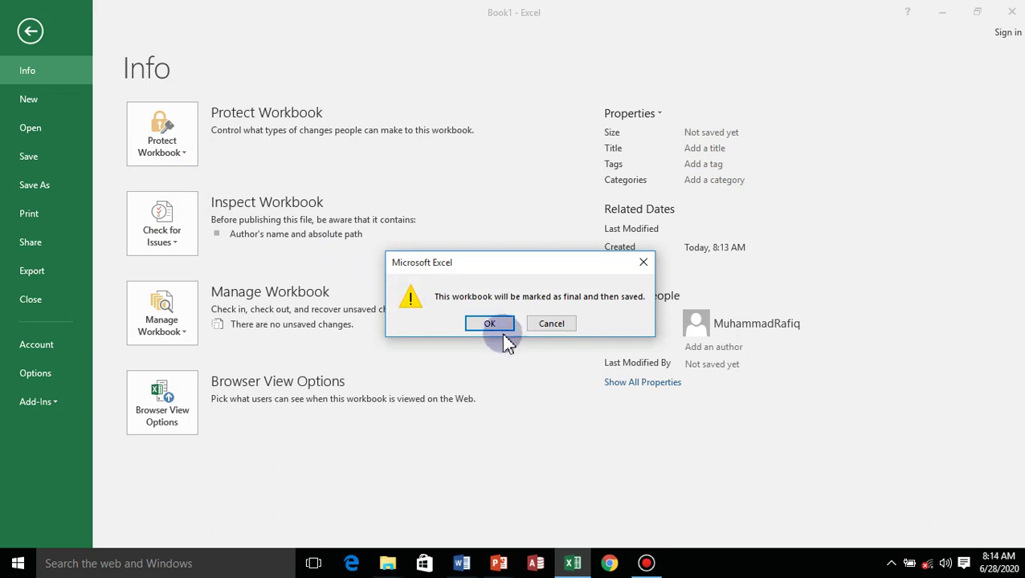
left_click(642, 263)
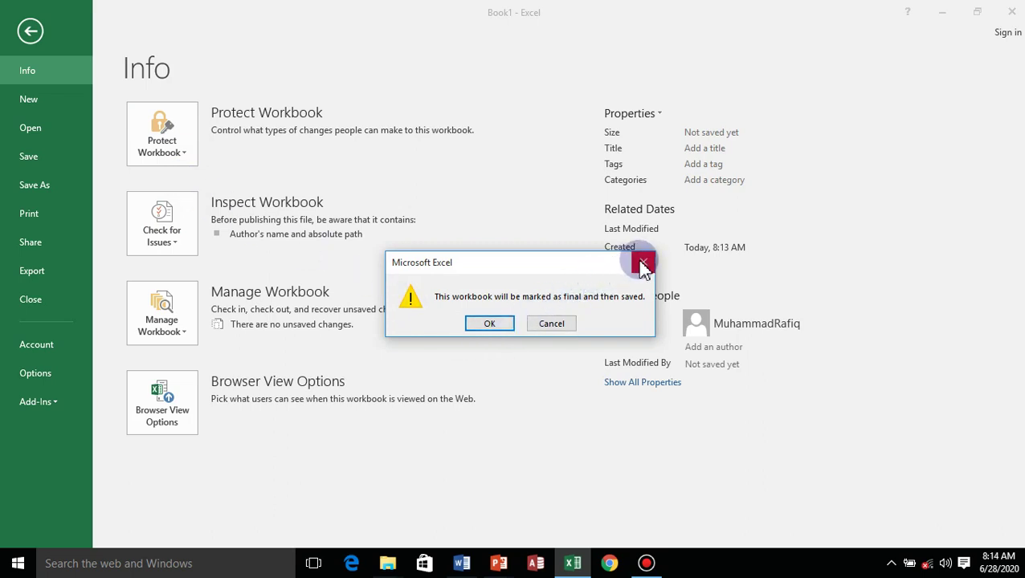
Step: Cancel Encrypt with Password, then choose Protect Current Sheet for Sheet1
left_click(187, 154)
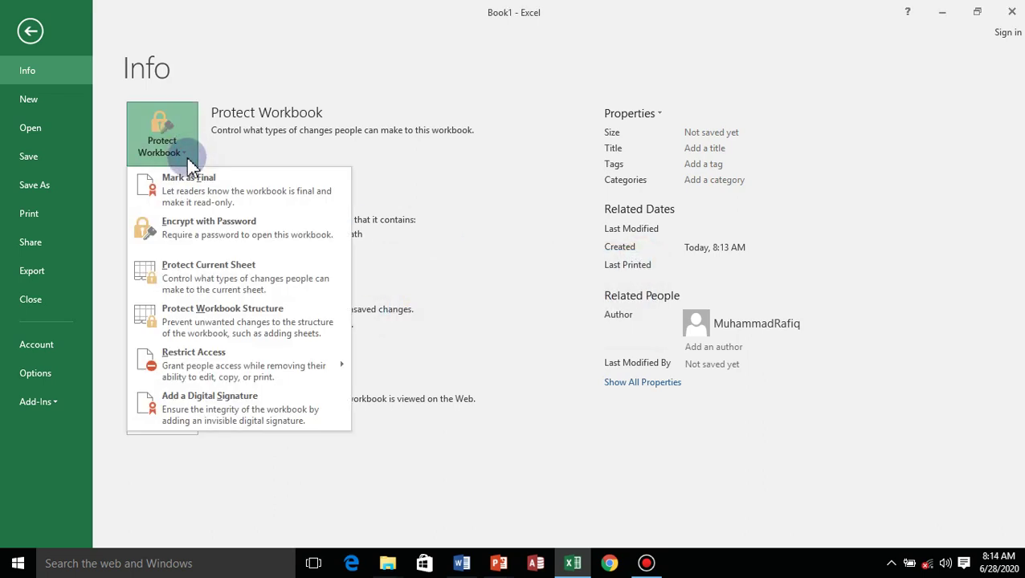
left_click(200, 229)
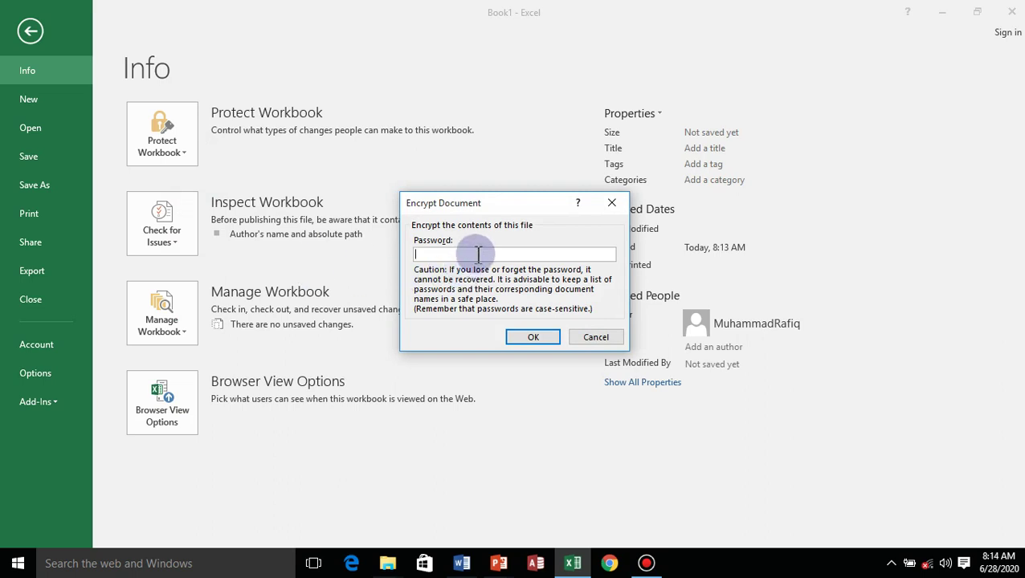
left_click(593, 338)
left_click(186, 154)
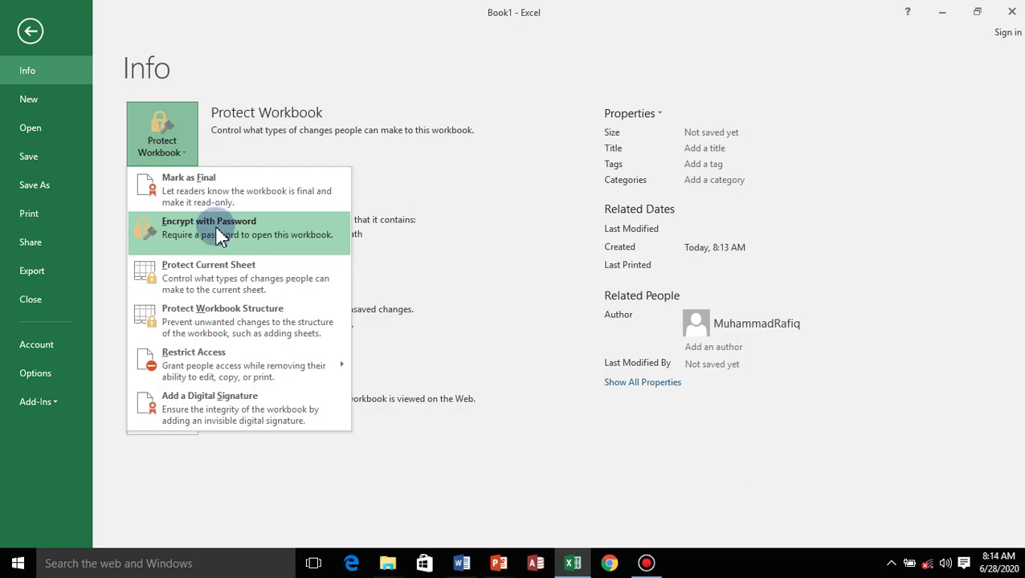
left_click(207, 273)
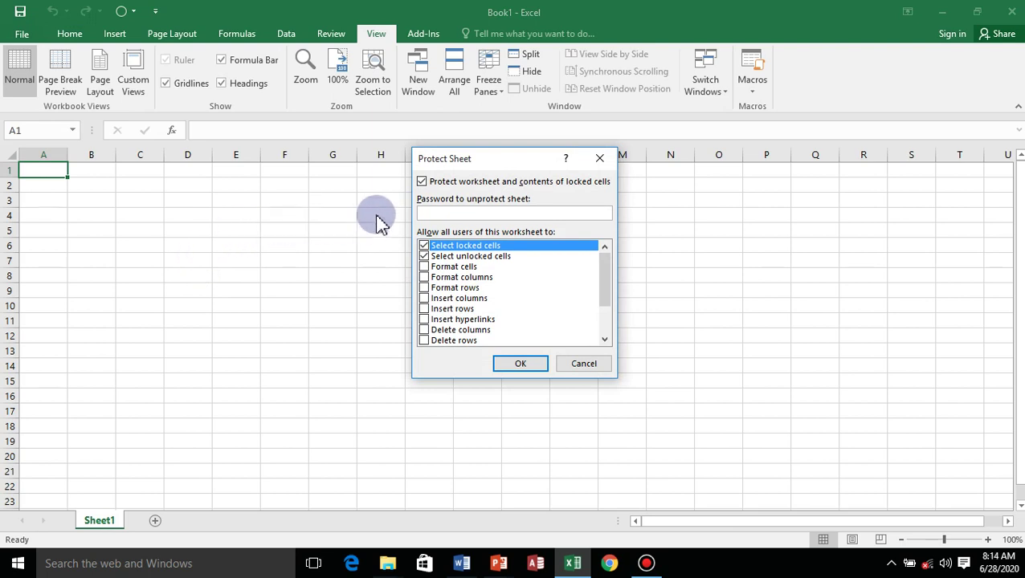
Step: Cancel the Protect Sheet dialog, view the Review tab, and reopen Protect Workbook on Info
left_click(578, 366)
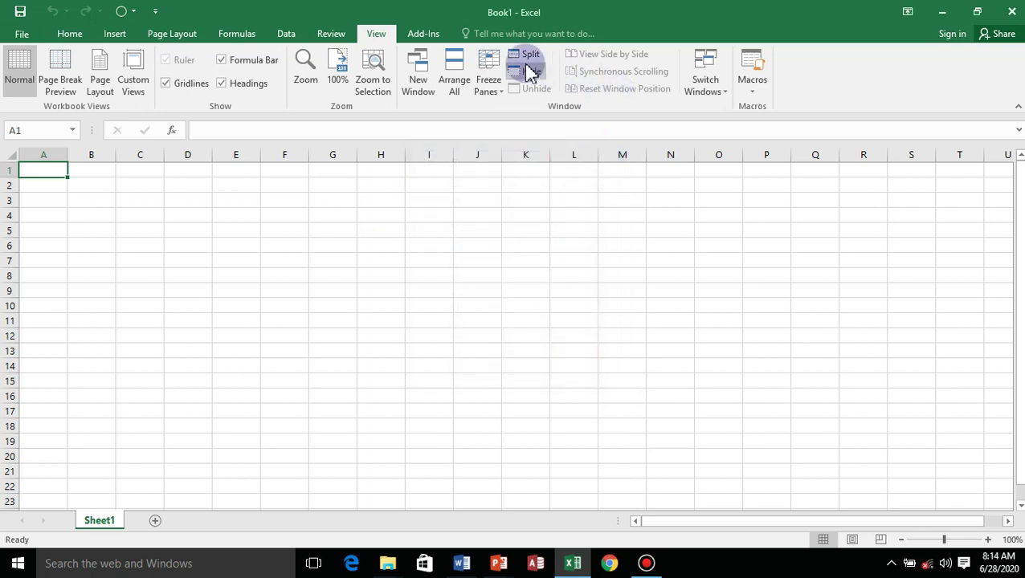
left_click(329, 38)
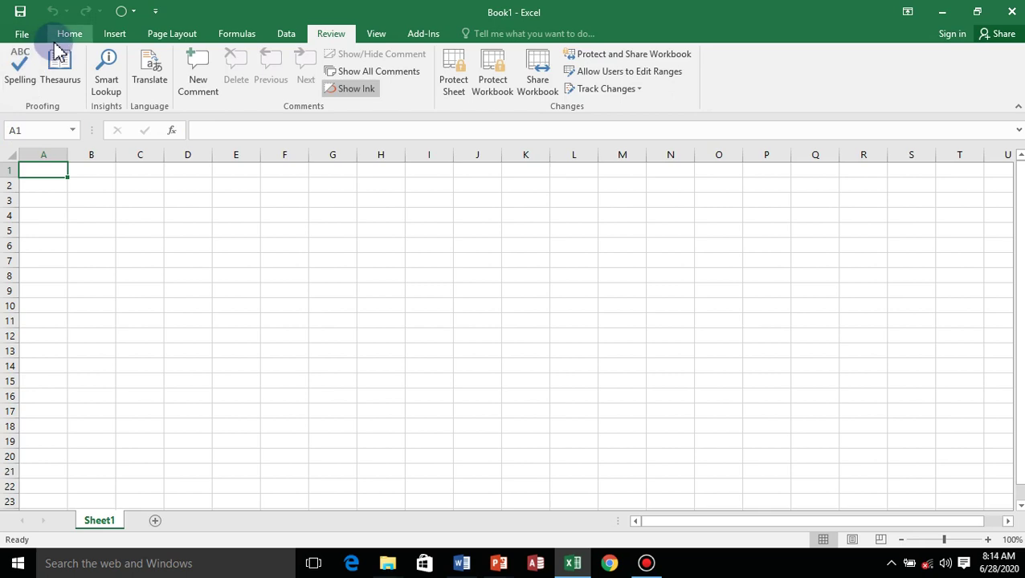
left_click(16, 34)
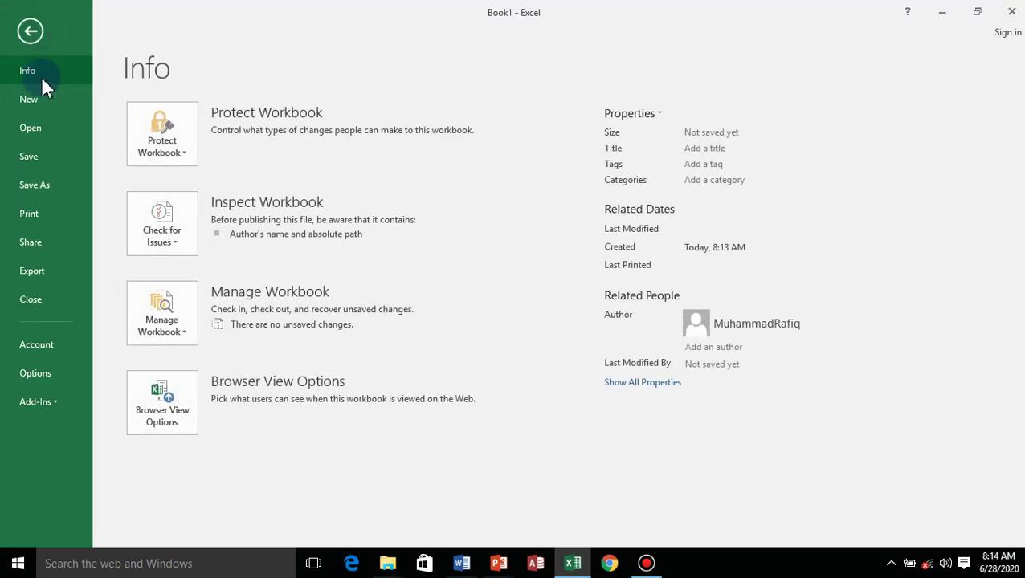
left_click(187, 158)
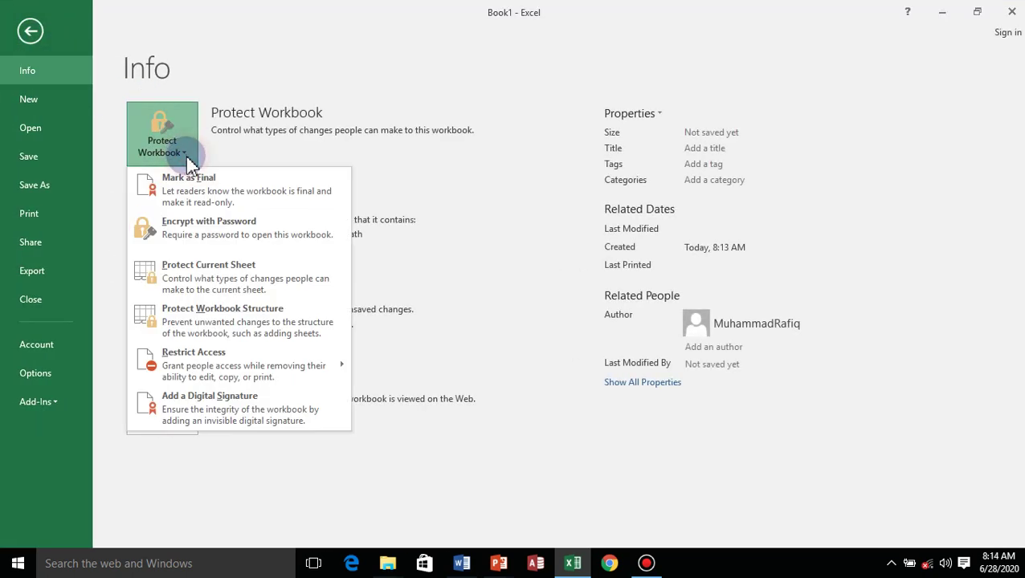
Step: Cancel Protect Workbook Structure without applying it, then show the Protect Workbook choices again
left_click(245, 321)
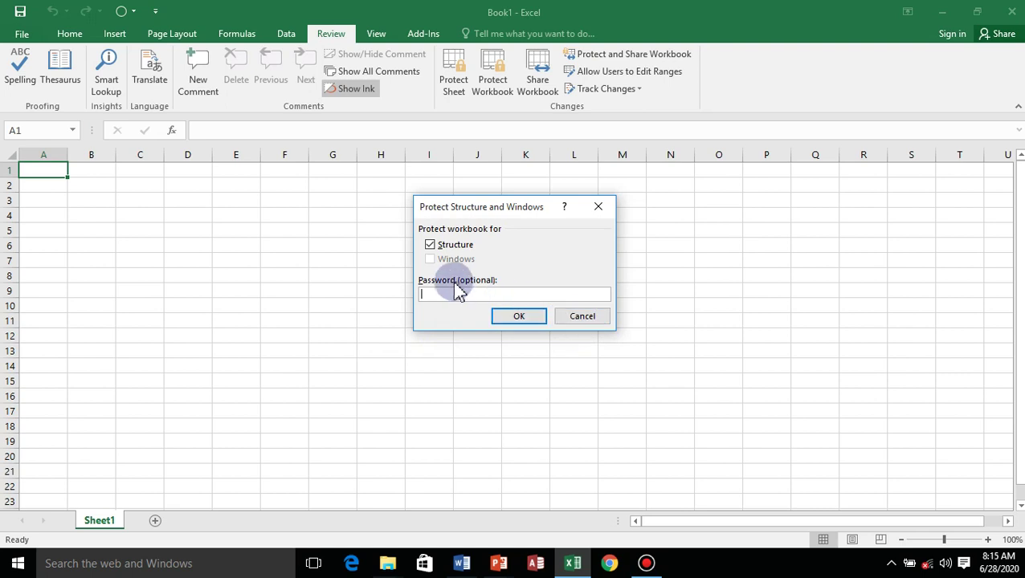
left_click(572, 317)
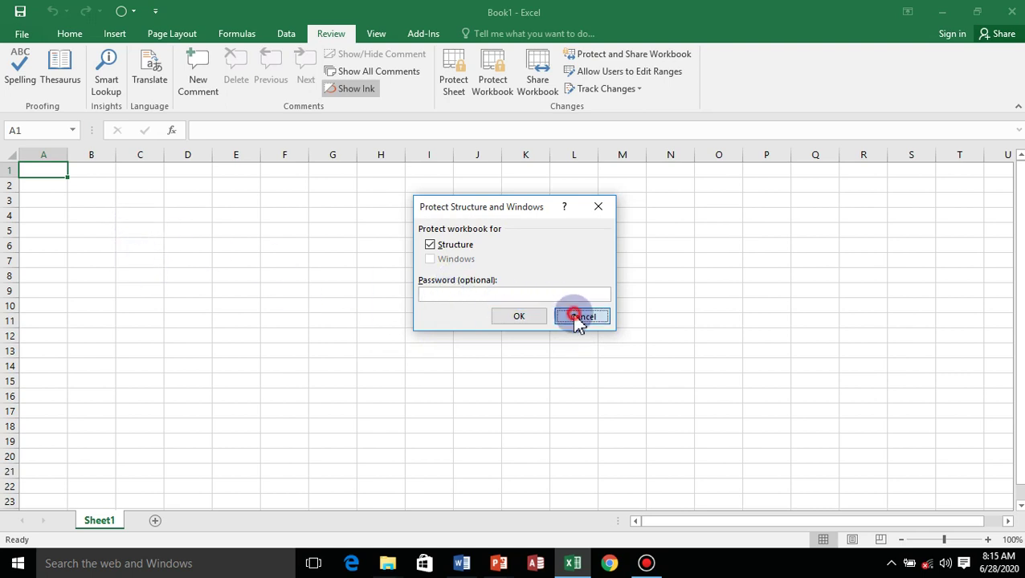
left_click(21, 33)
left_click(190, 161)
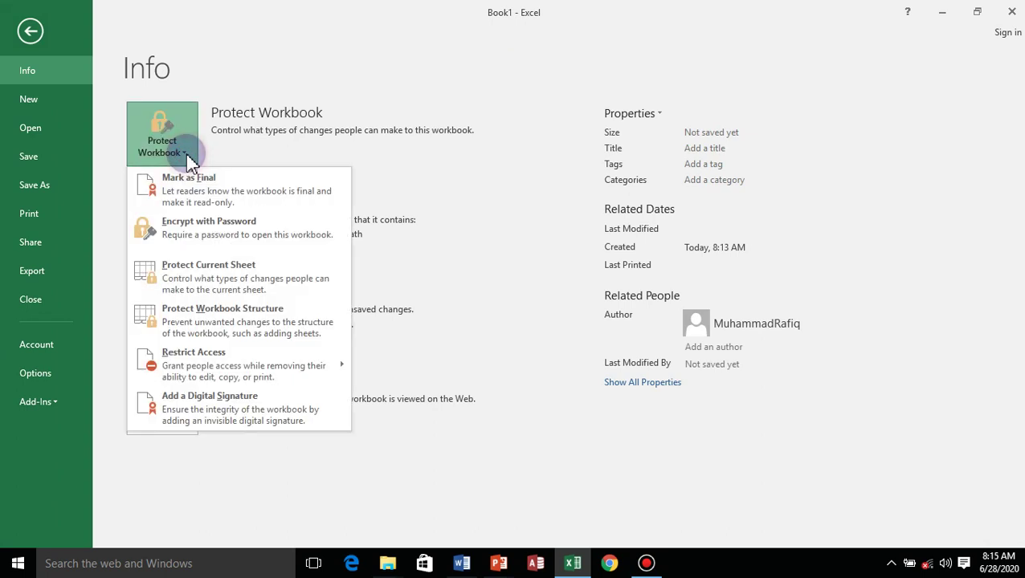
Step: Close the protection menu, run Check Compatibility, dismiss its no-issues result, and return to Info
mouse_move(265, 360)
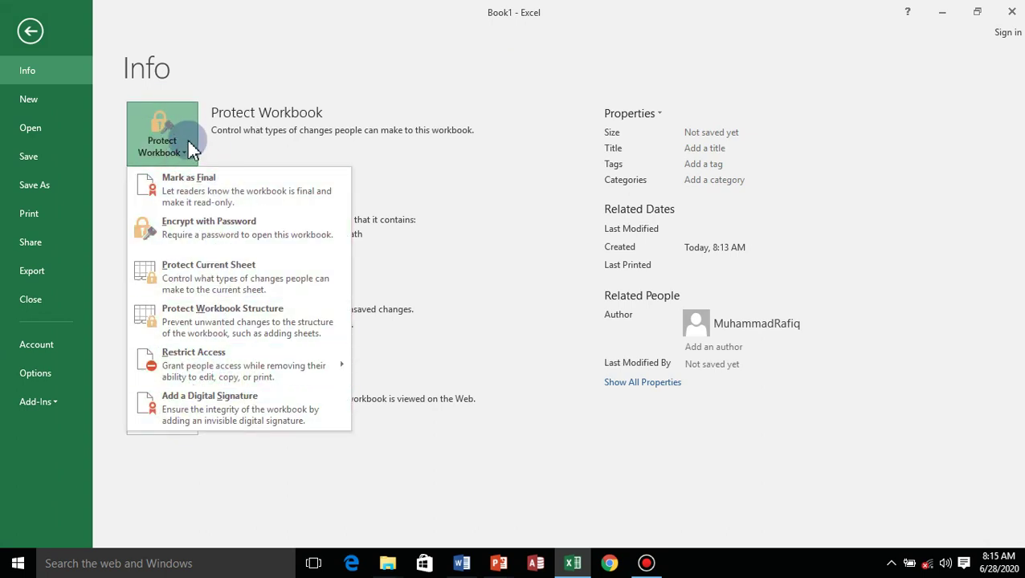
left_click(213, 156)
left_click(183, 244)
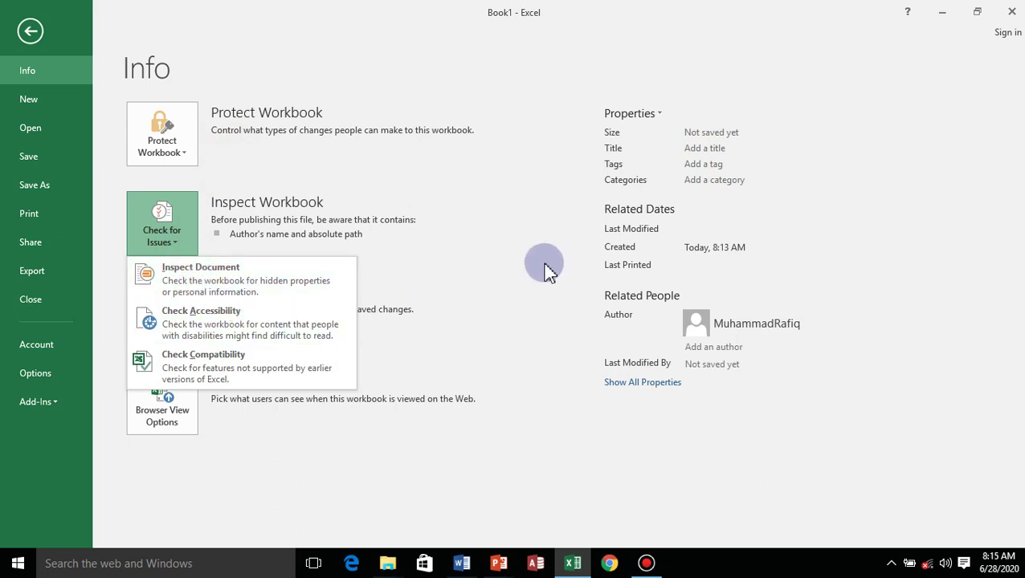
left_click(218, 374)
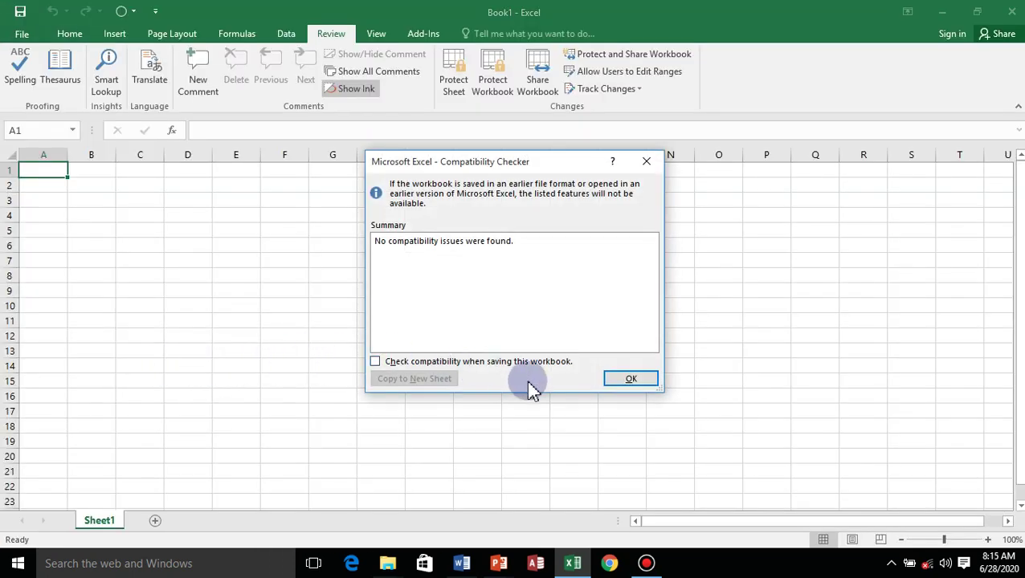
left_click(632, 381)
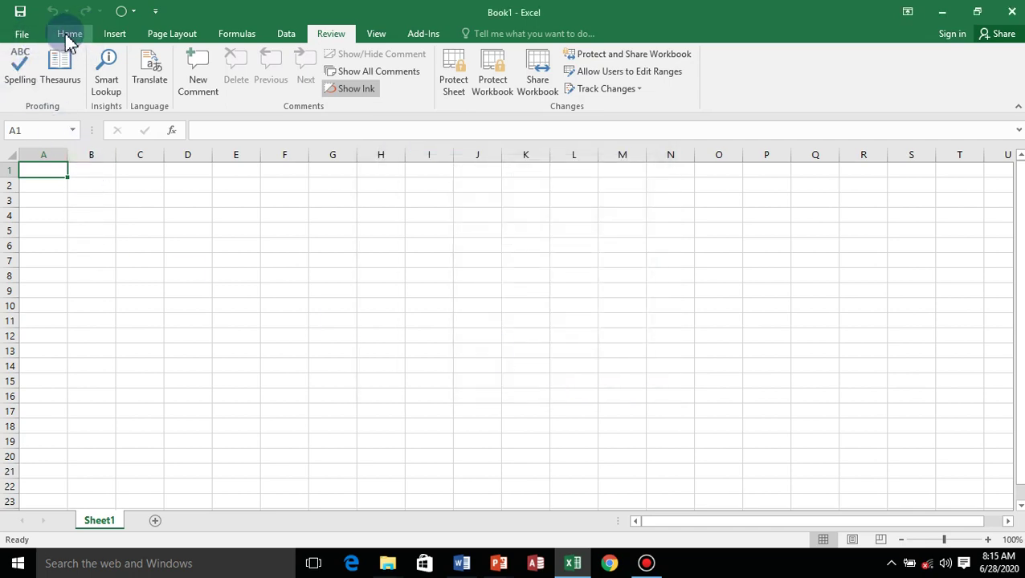
left_click(21, 37)
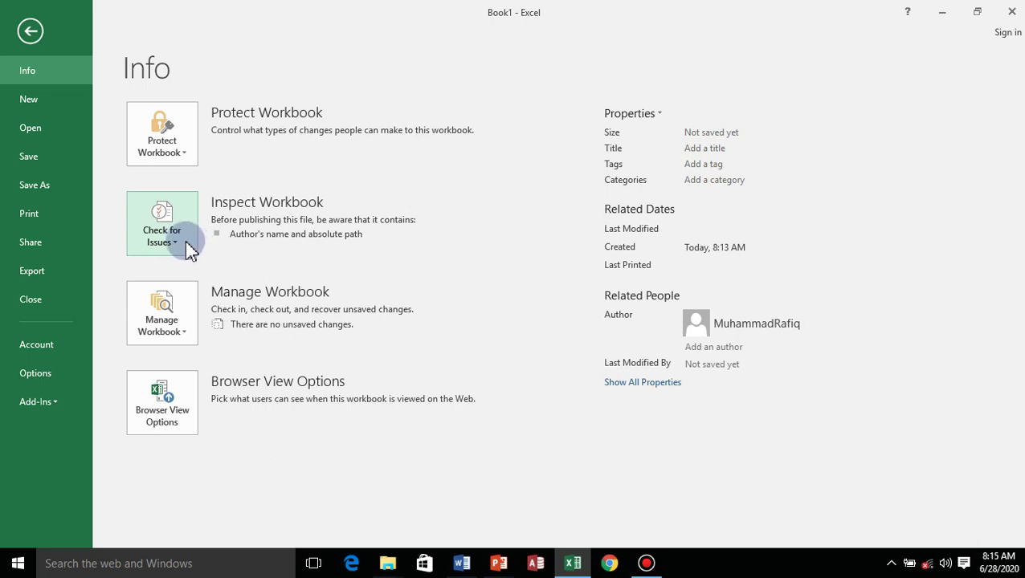
Step: Peek at the Check for Issues and Manage Workbook menus, then view the New templates and Open page
left_click(182, 253)
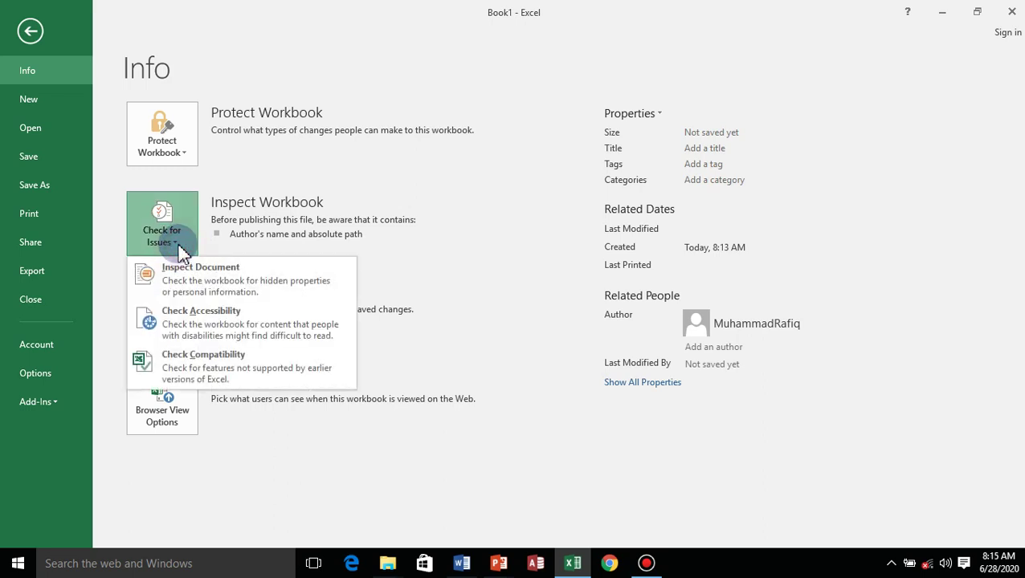
left_click(181, 253)
left_click(190, 343)
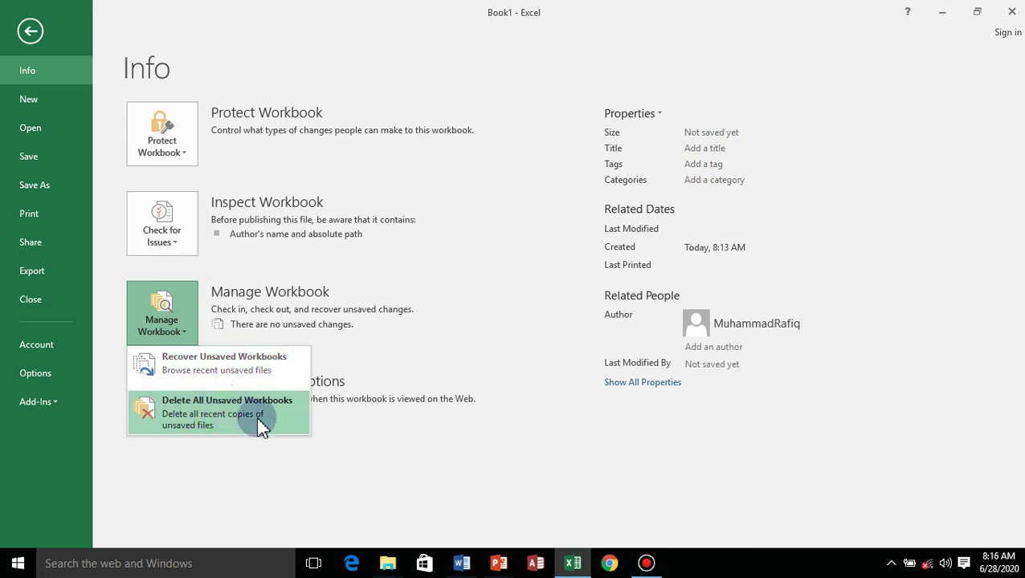
left_click(377, 438)
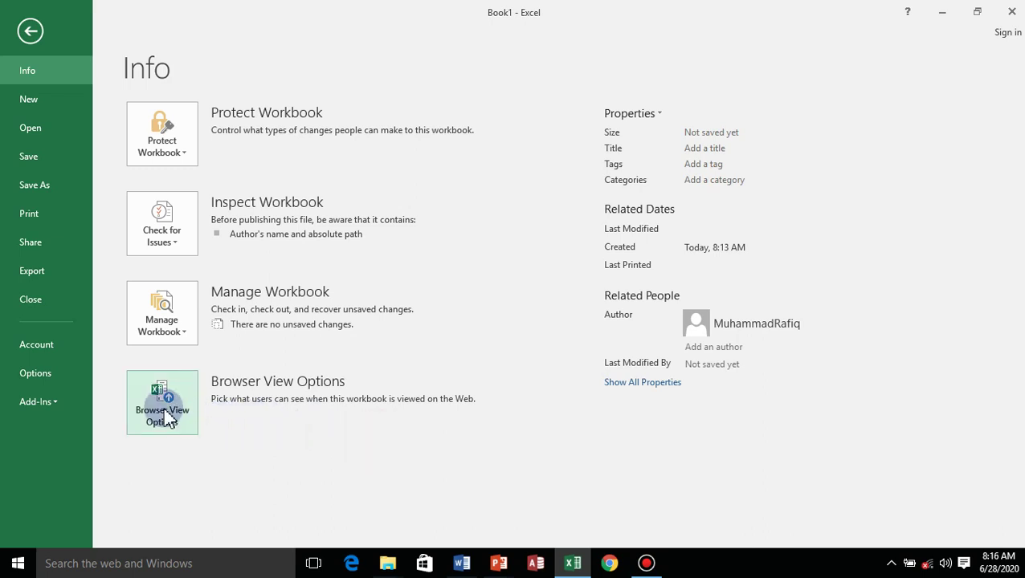
left_click(30, 98)
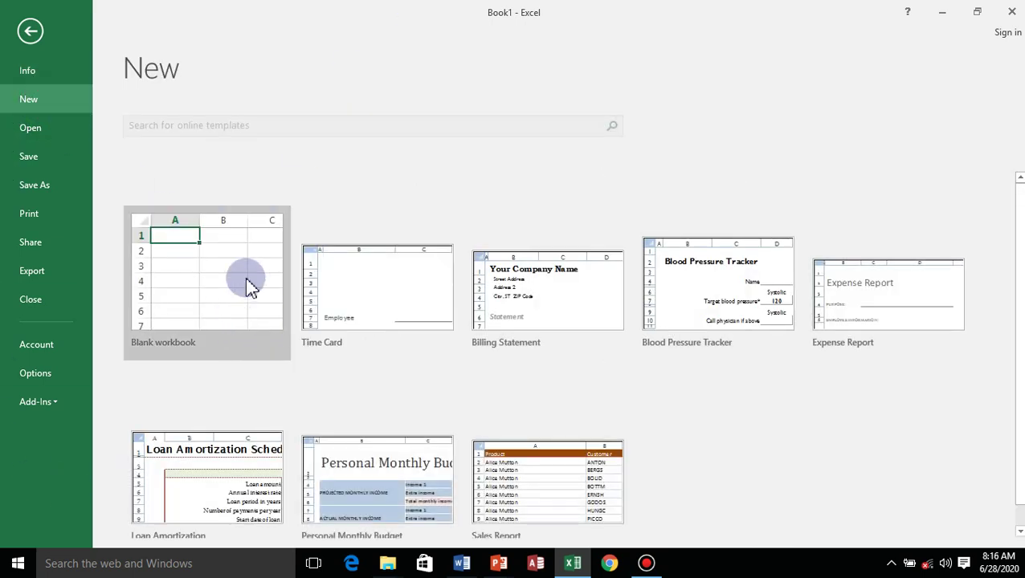
left_click(36, 134)
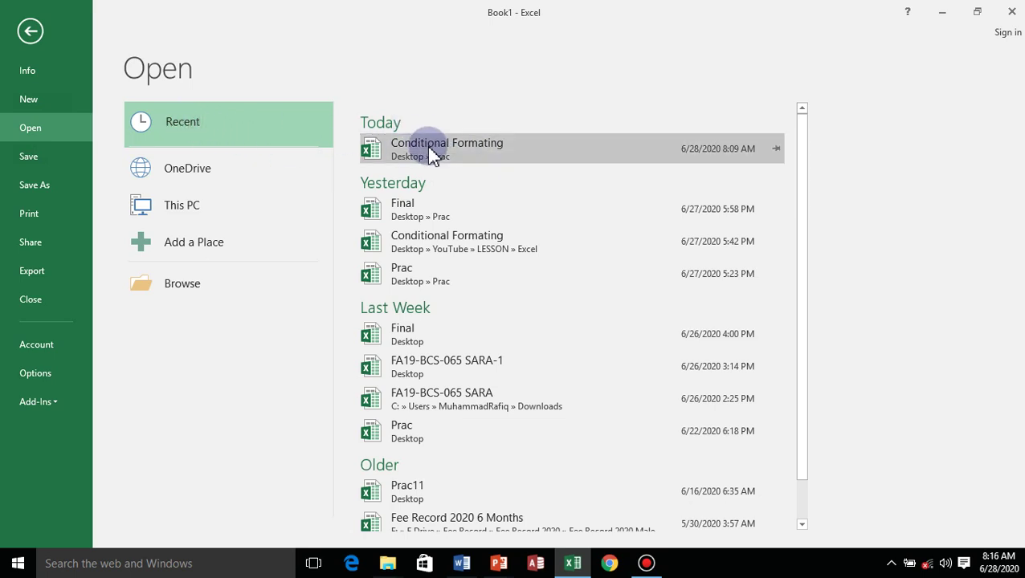
Step: Browse This PC to Desktop > Prac, select Conditional Formating, and close the dialog without opening it
left_click(200, 212)
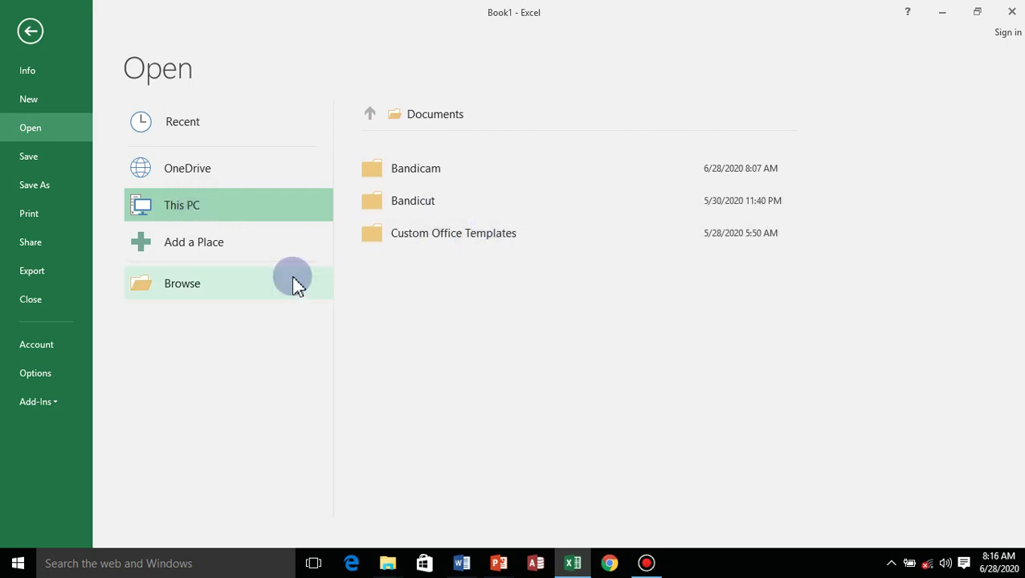
left_click(198, 298)
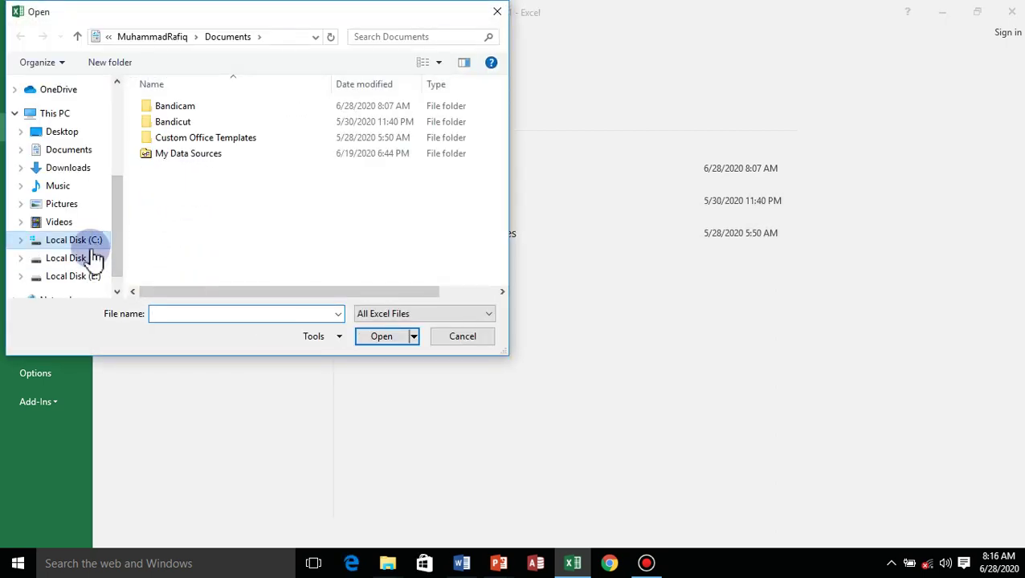
left_click(89, 239)
left_click(64, 132)
double_click(188, 108)
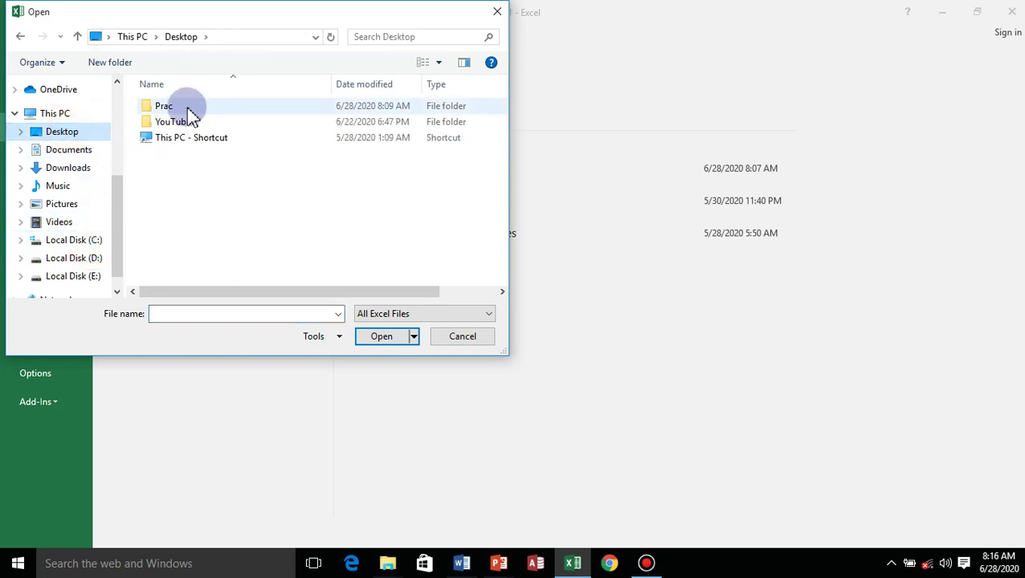
left_click(187, 125)
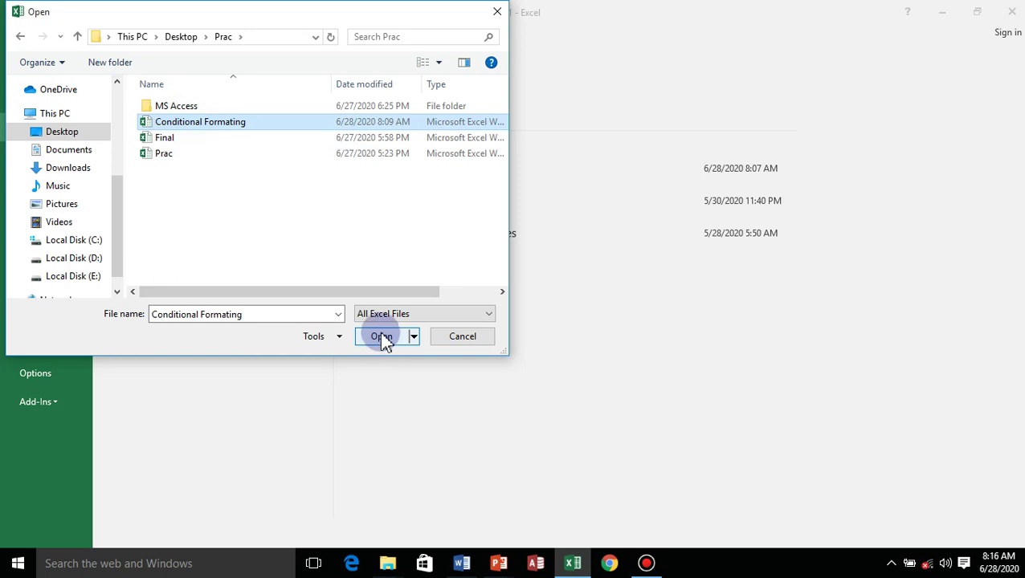
left_click(466, 340)
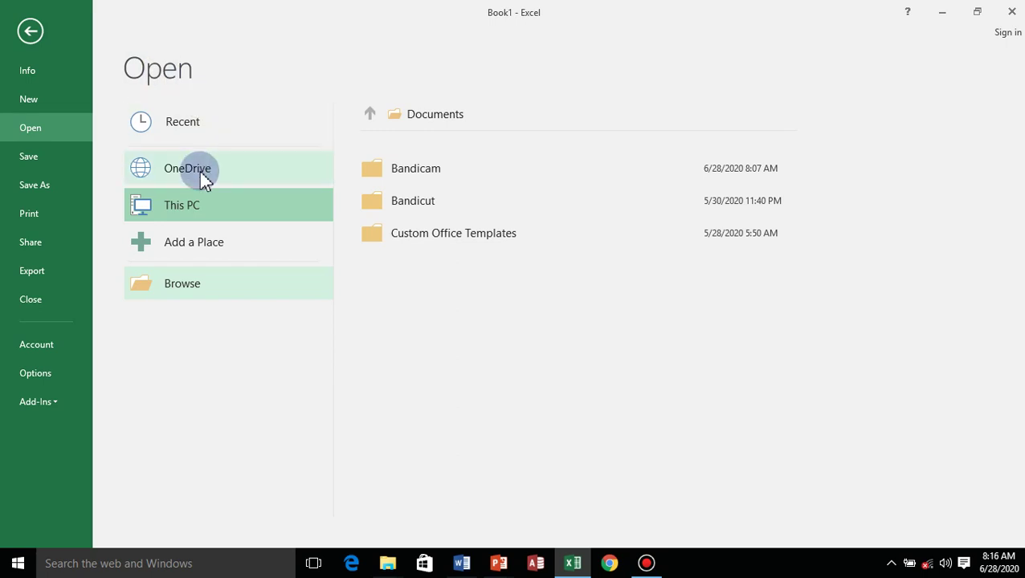
Step: Look at Add a Place, then reopen and cancel the This PC Browse dialog
left_click(205, 249)
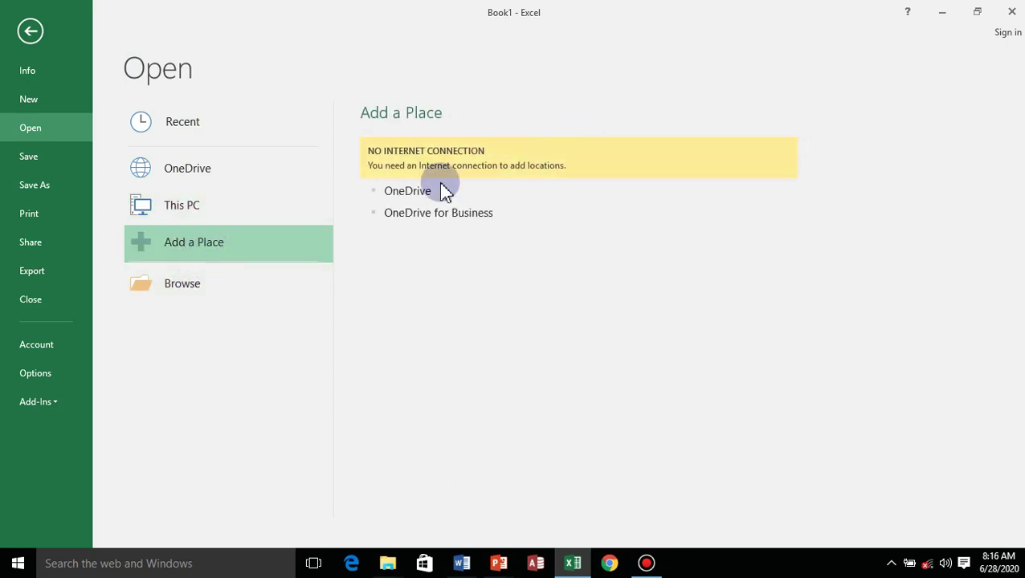
left_click(194, 213)
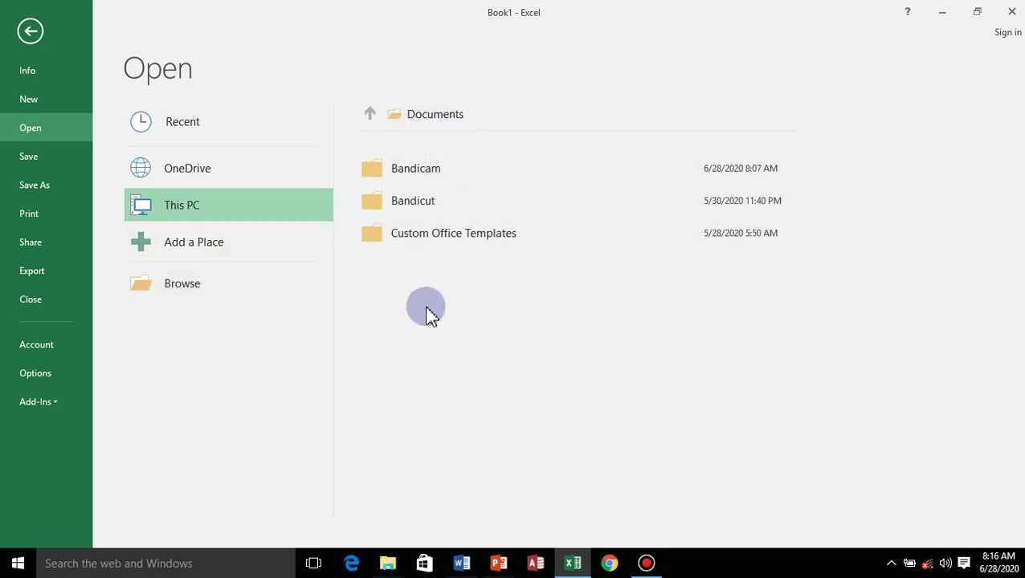
left_click(213, 288)
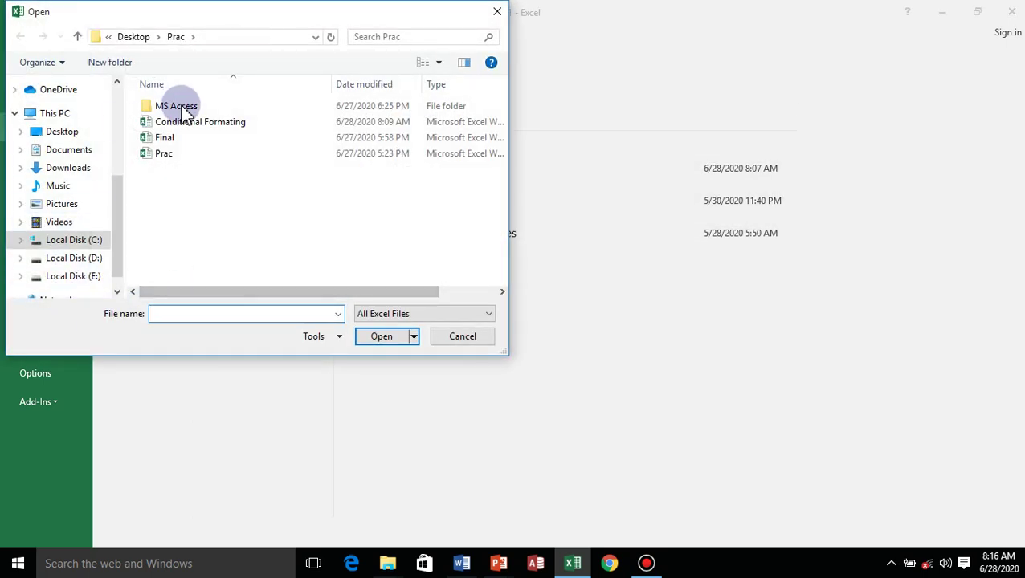
left_click(466, 340)
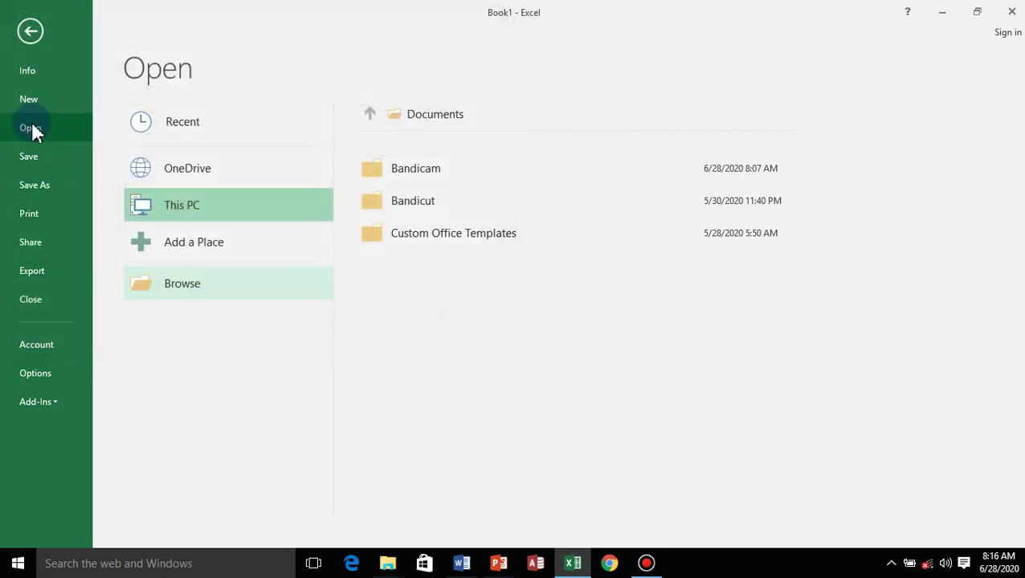
Step: In the Save As dialog, scroll the navigation pane to Local Disk (D:), then cancel without saving
left_click(31, 157)
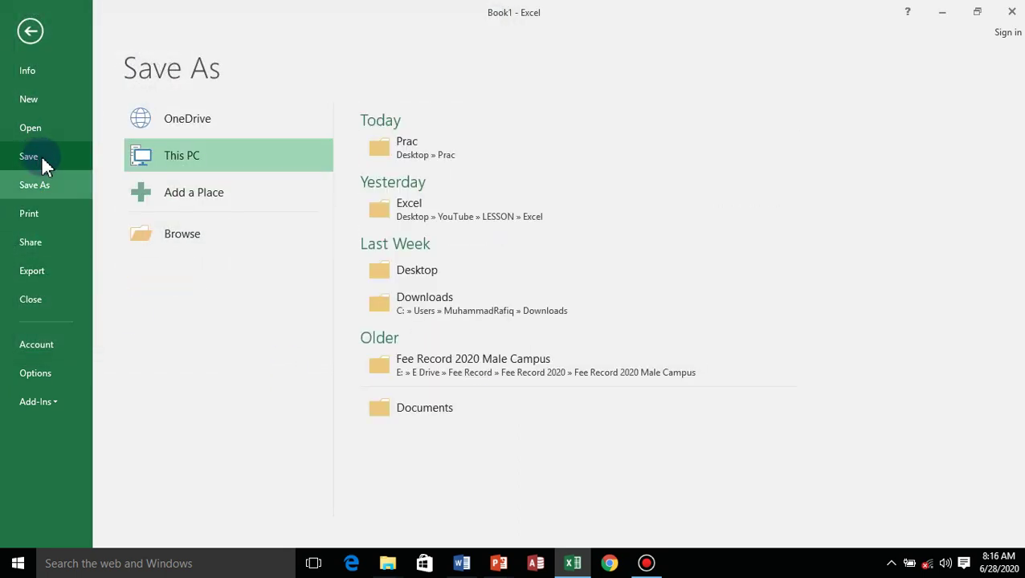
left_click(195, 233)
type("Z")
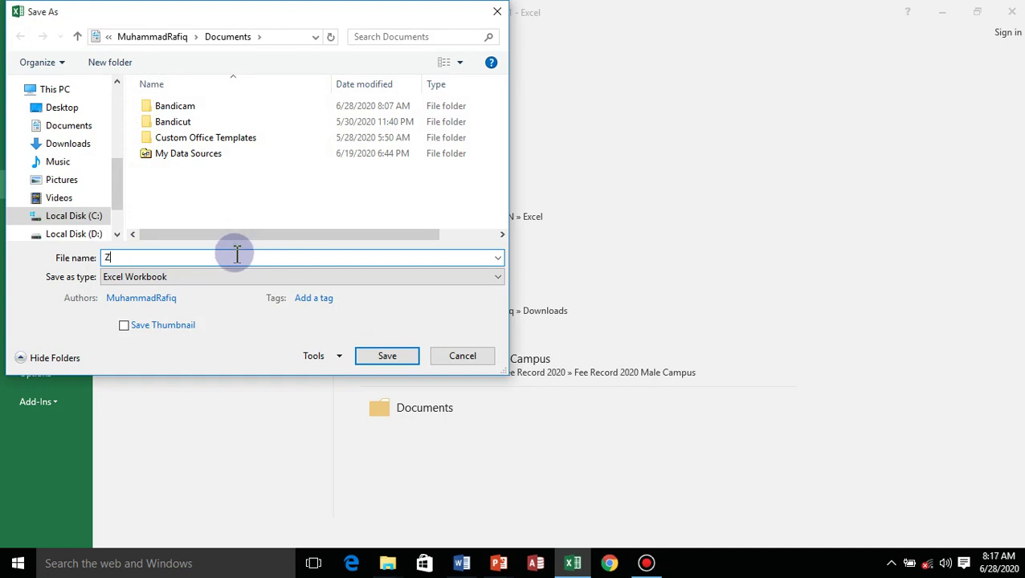
type("ain")
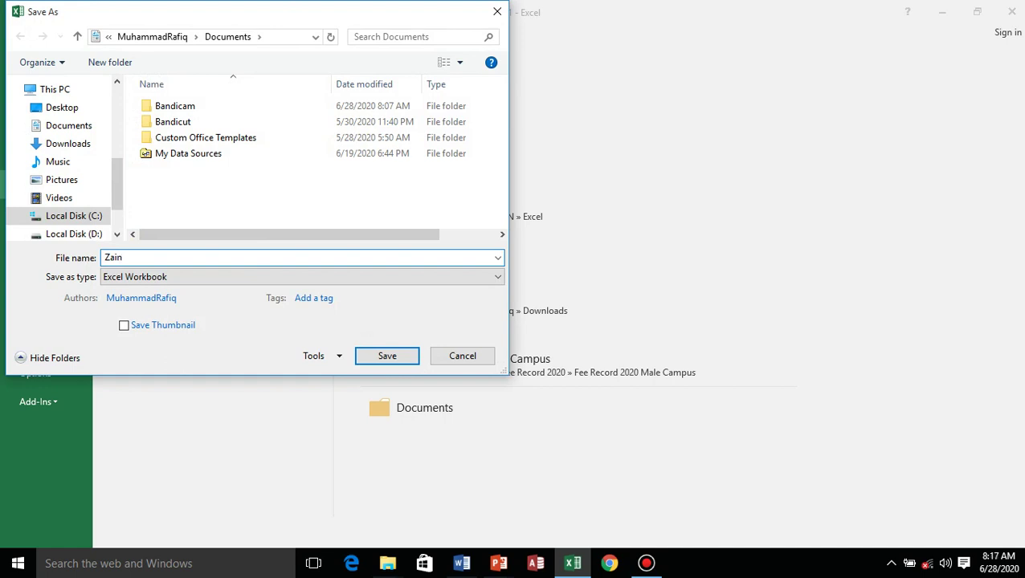
left_click(213, 256)
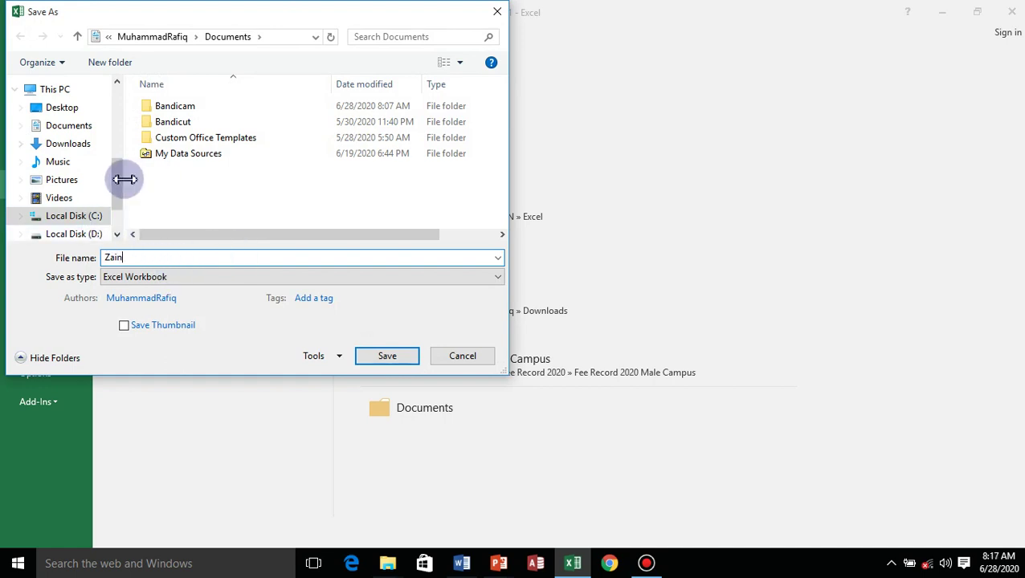
mouse_move(121, 183)
left_mouse_down()
mouse_move(120, 198)
mouse_move(118, 171)
mouse_move(100, 201)
left_mouse_up()
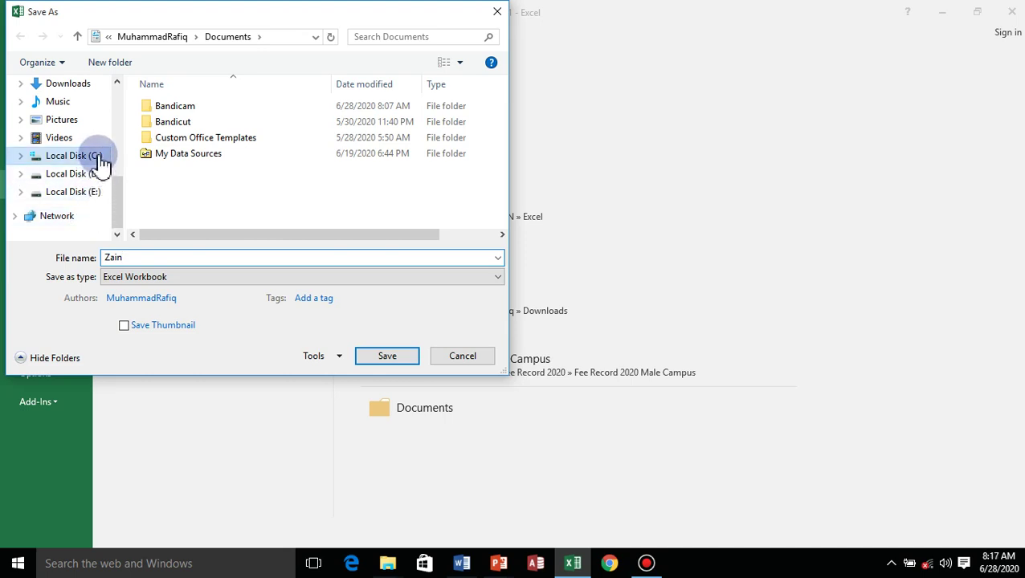
left_click_drag(124, 199, 120, 185)
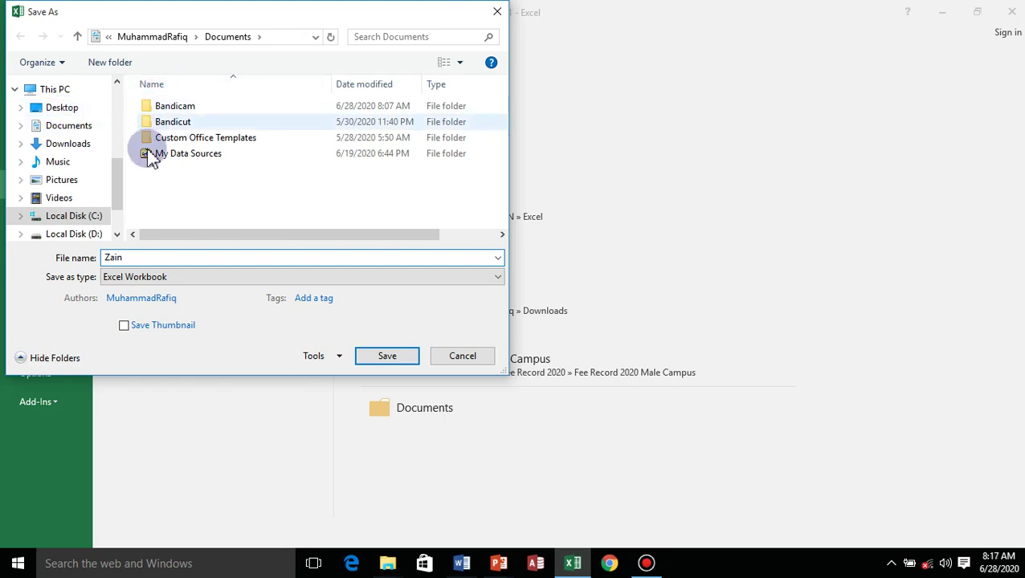
left_click(118, 233)
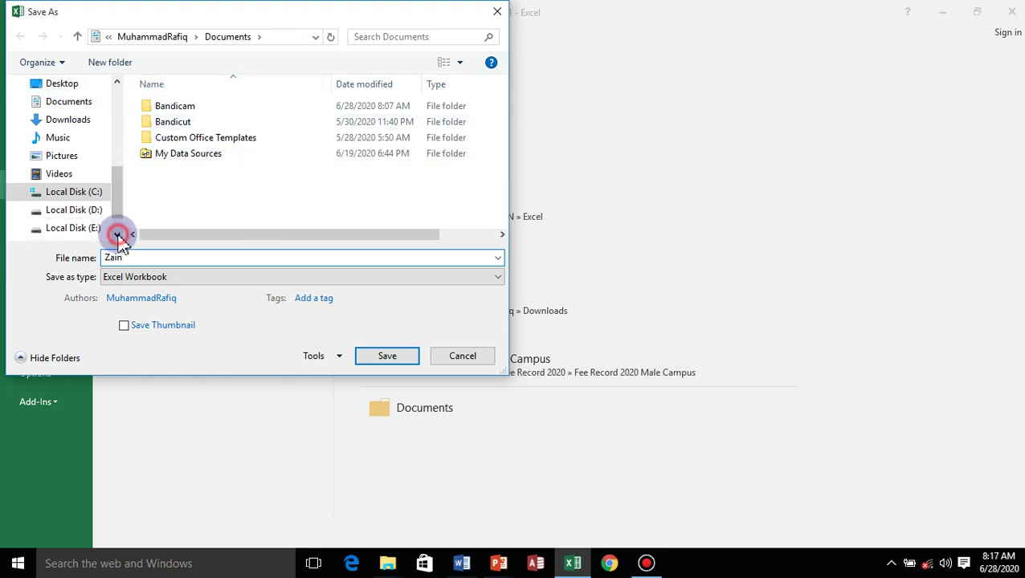
left_click(80, 212)
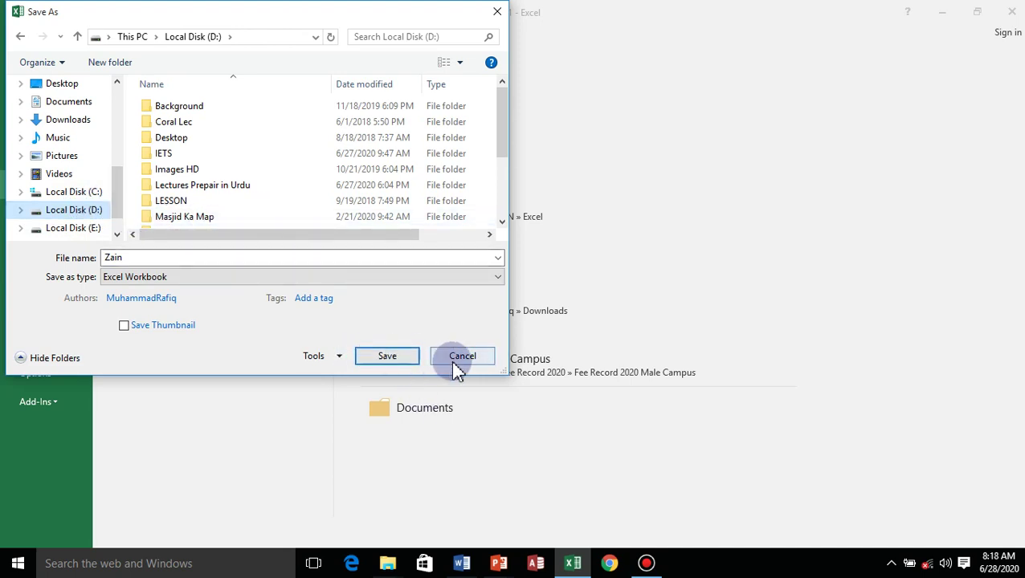
left_click(460, 359)
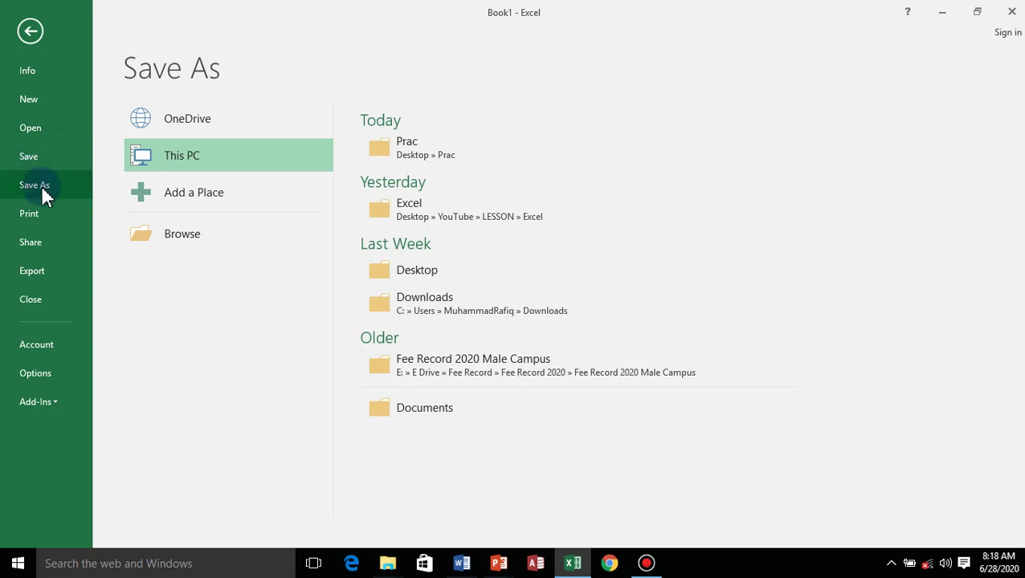
Step: Cancel the Browse save dialog for Book1, then visit the Save, Print and Open pages
left_click(206, 250)
left_click(194, 244)
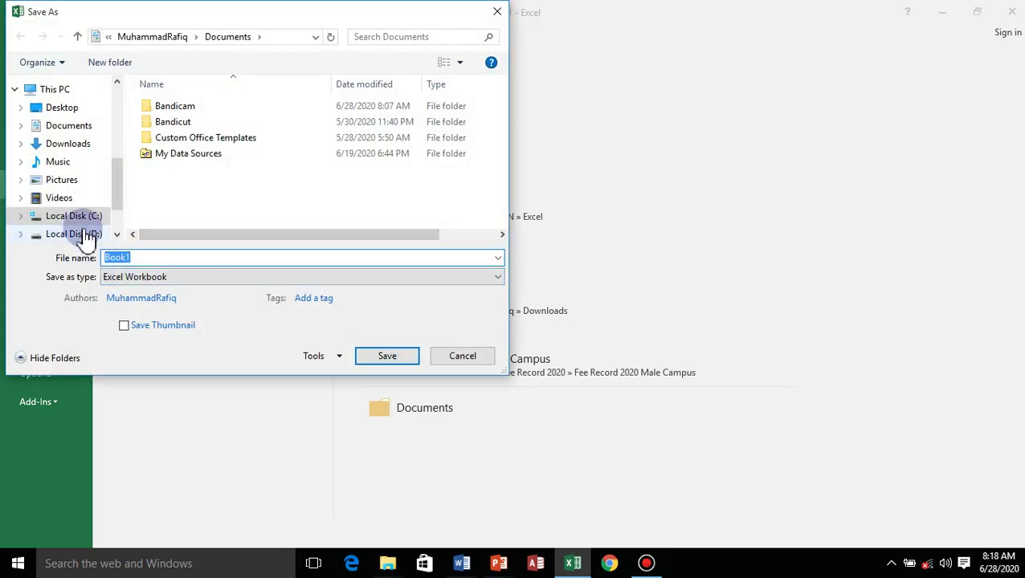
left_click(465, 361)
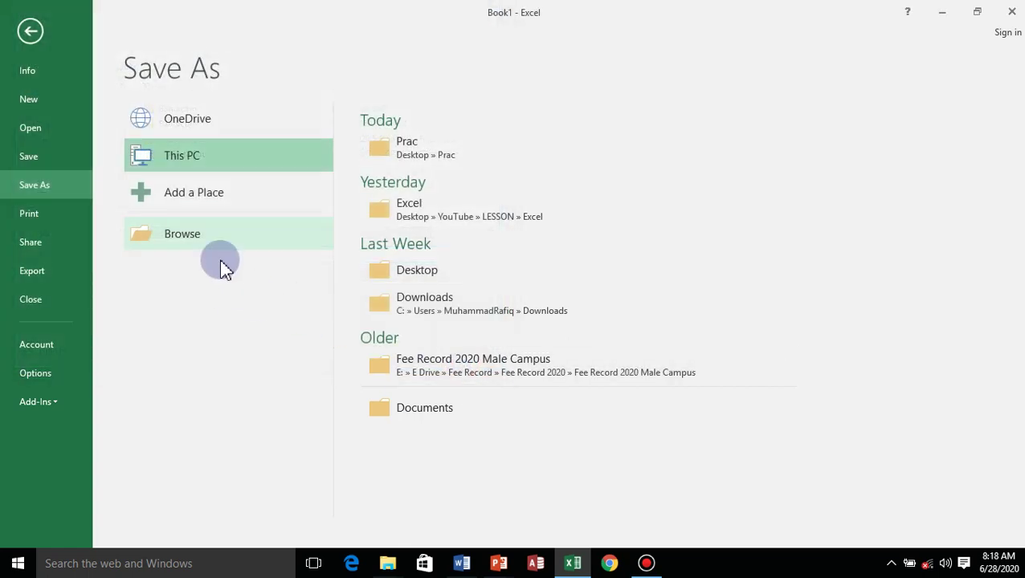
left_click(36, 163)
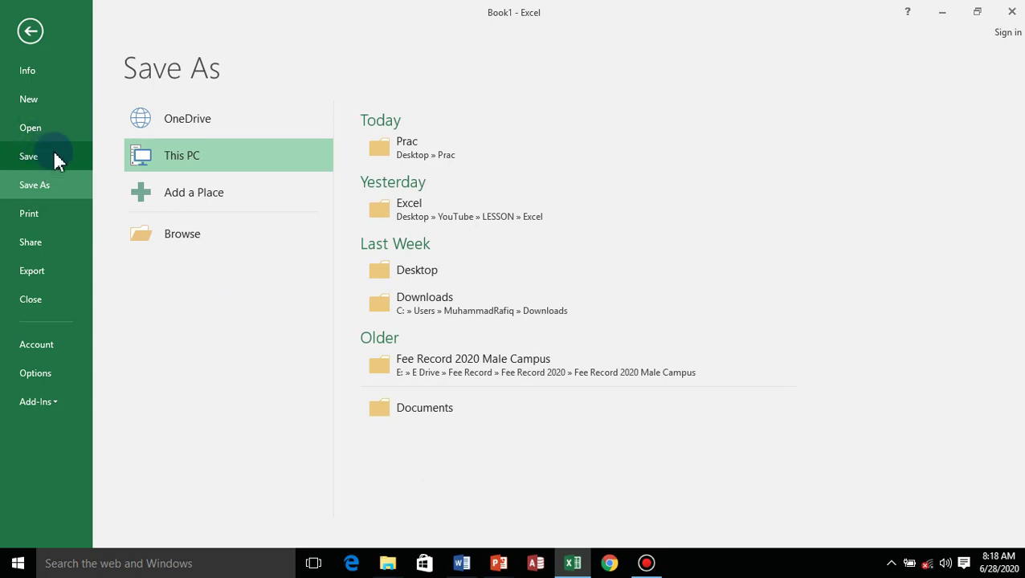
left_click(34, 216)
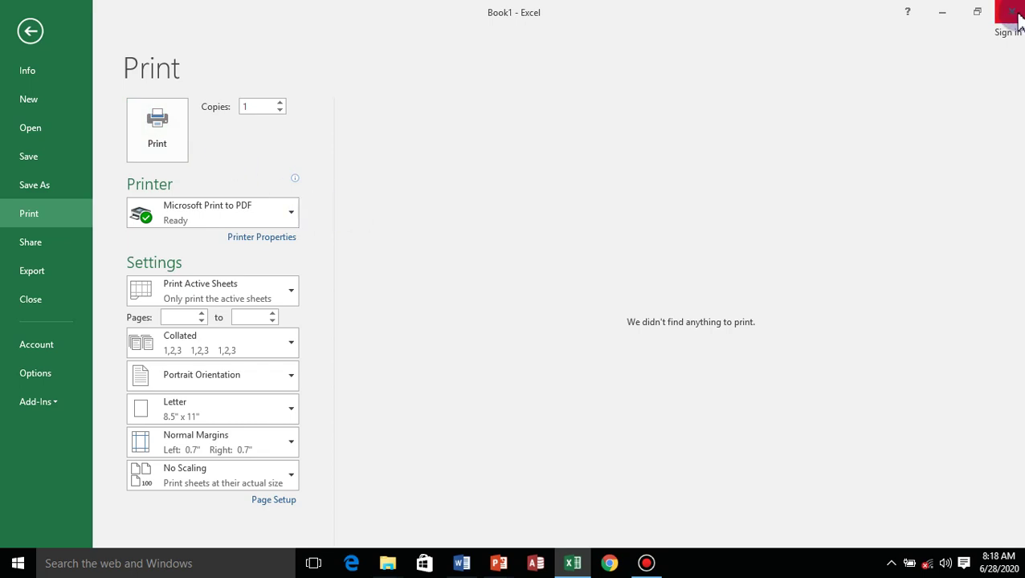
left_click(48, 130)
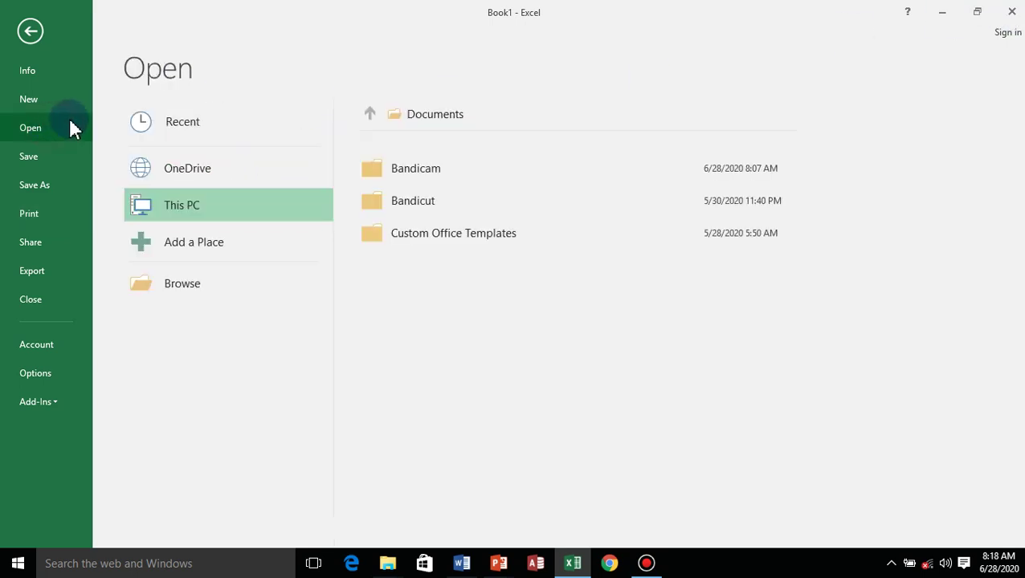
Step: Open recent workbook Conditional Formating, close Book1 choosing Don't Save, and show its File info
left_click(163, 125)
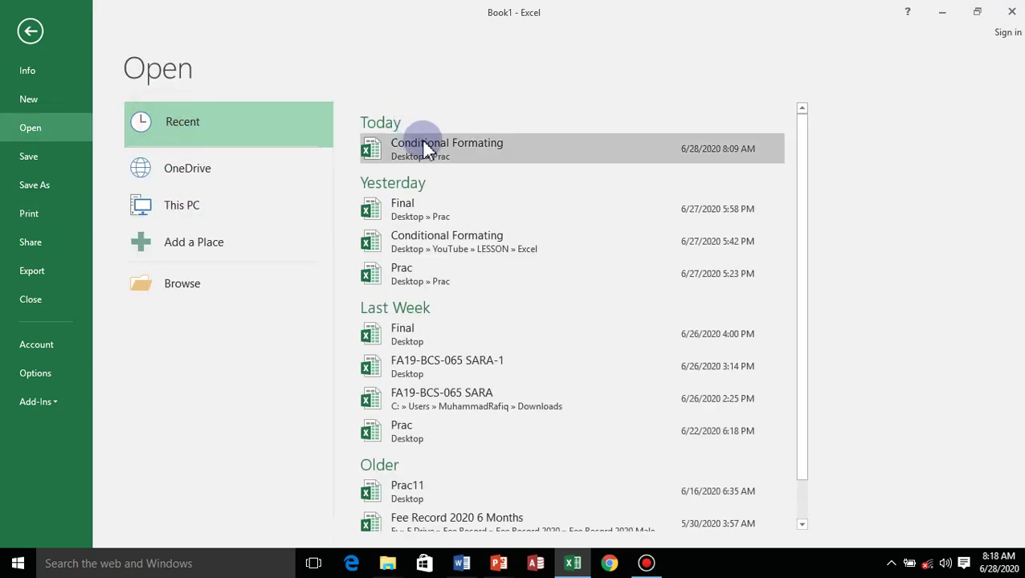
left_click(454, 150)
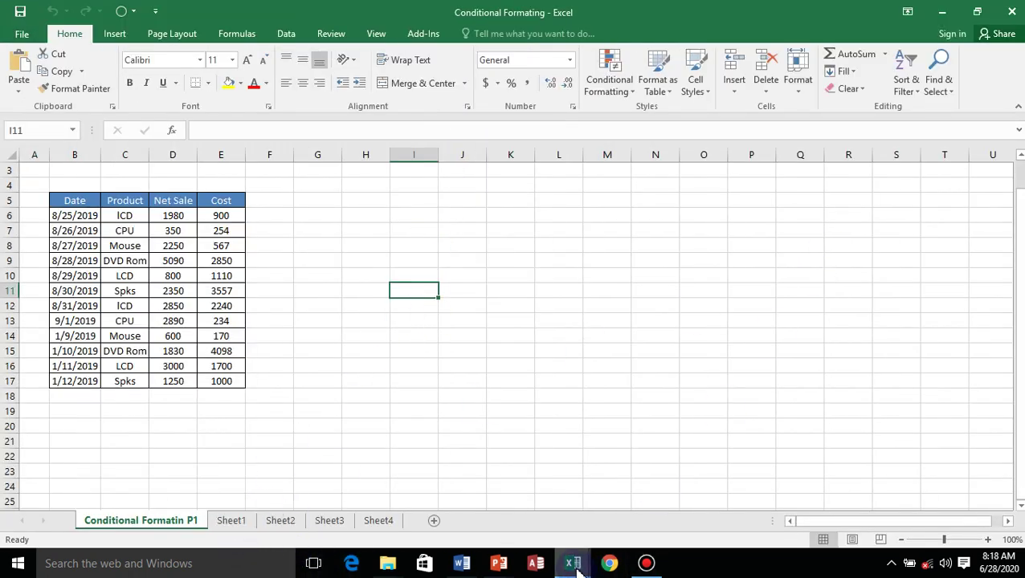
mouse_move(575, 567)
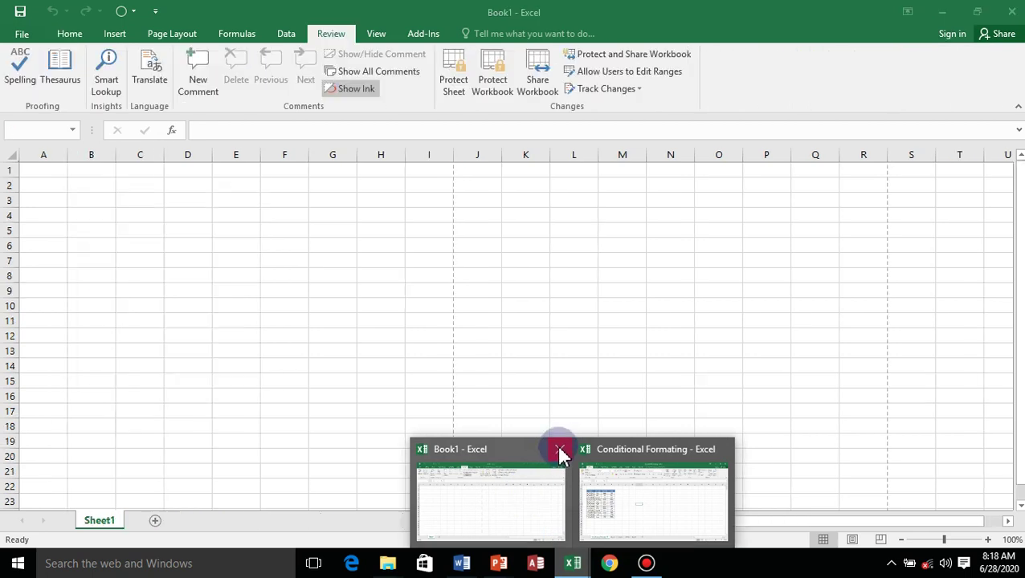
left_click(560, 450)
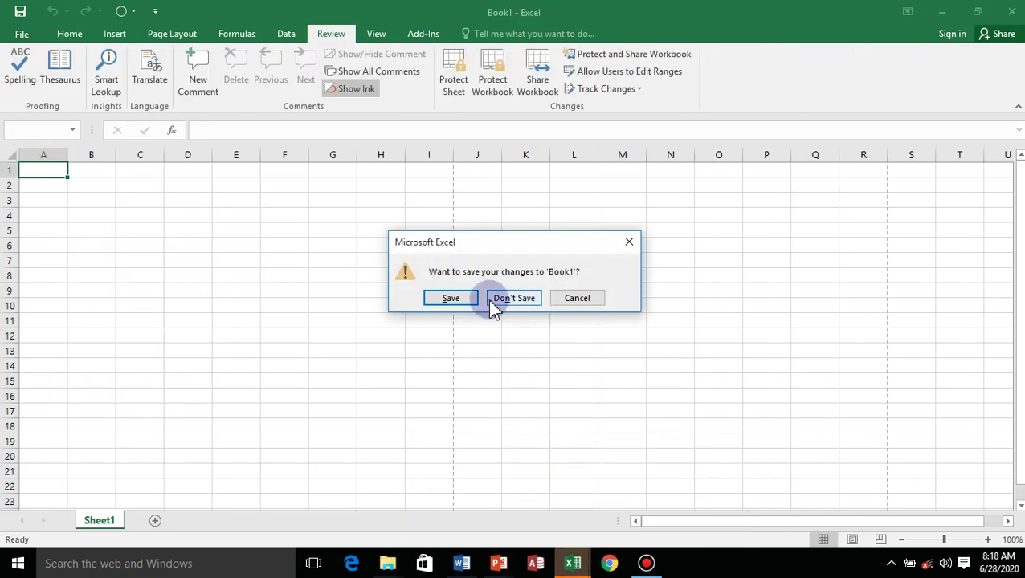
left_click(494, 299)
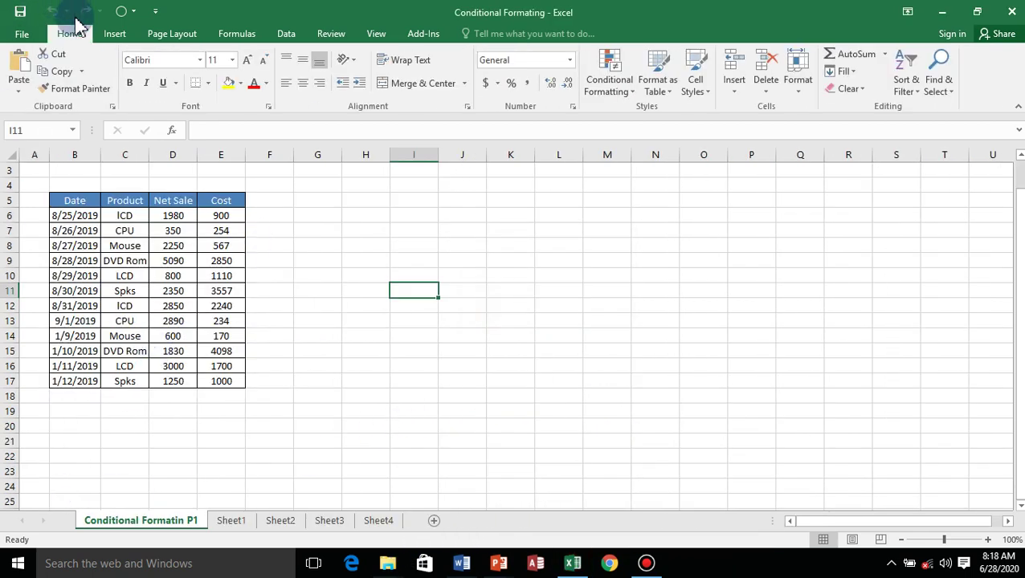
left_click(22, 33)
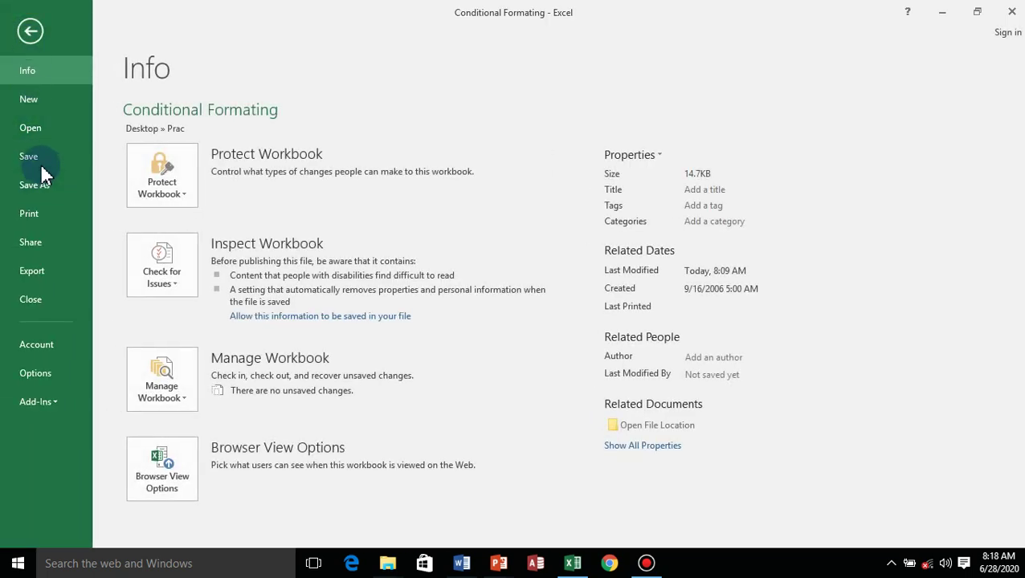
Step: Save Conditional Formating, cancel a Save As Browse dialog, then show the Print preview
left_click(36, 158)
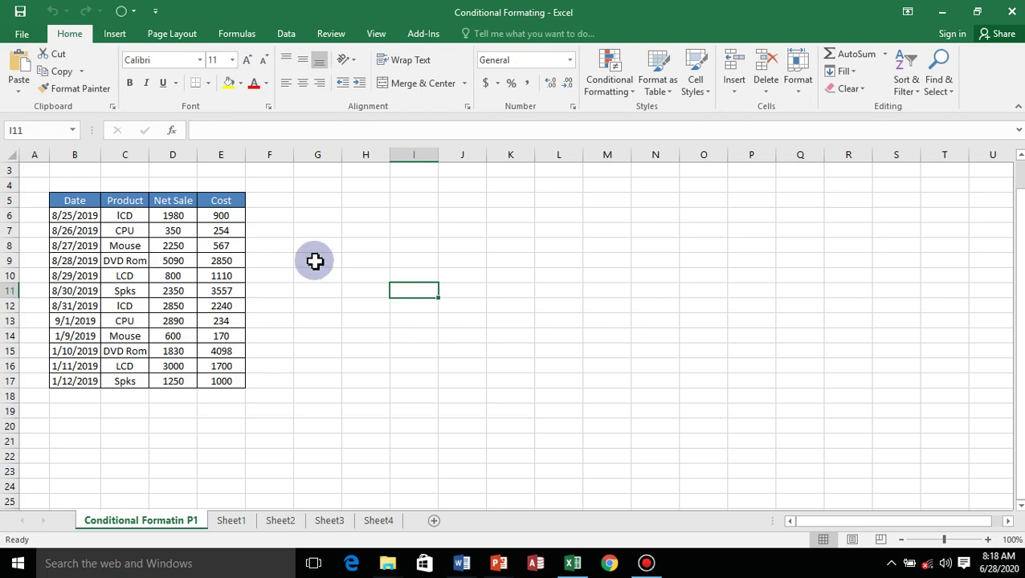
left_click(22, 34)
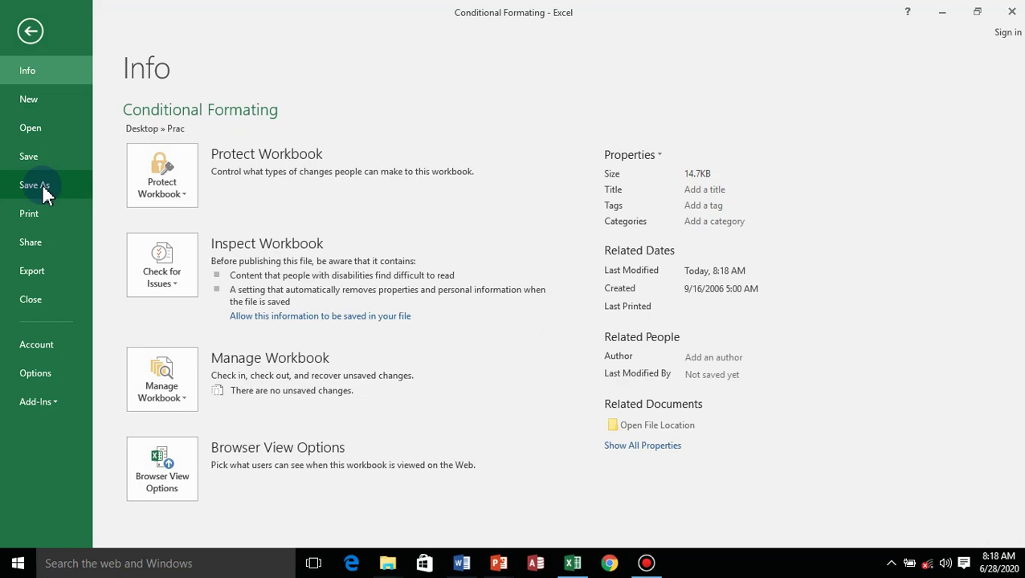
left_click(42, 185)
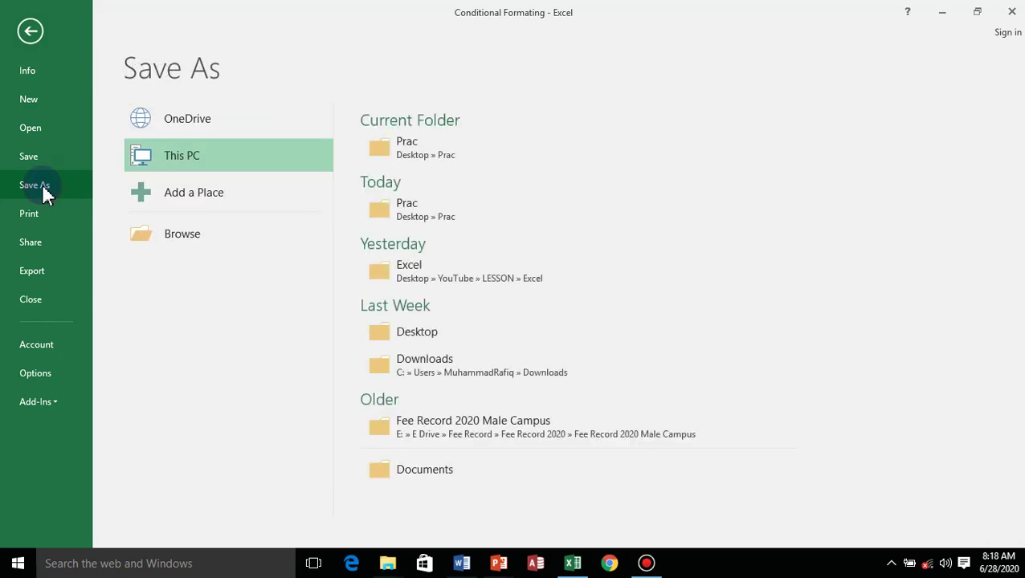
left_click(179, 237)
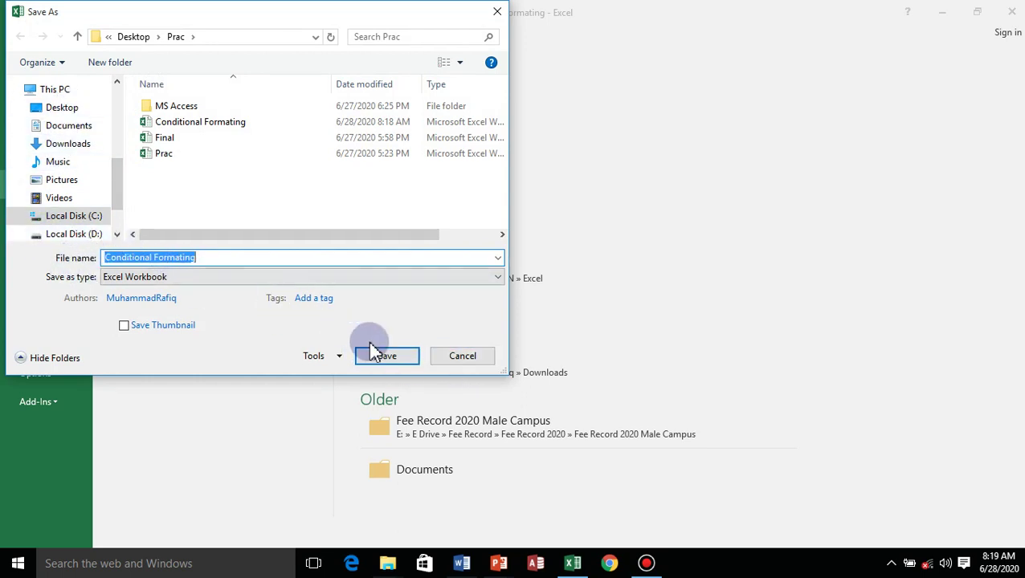
left_click(466, 362)
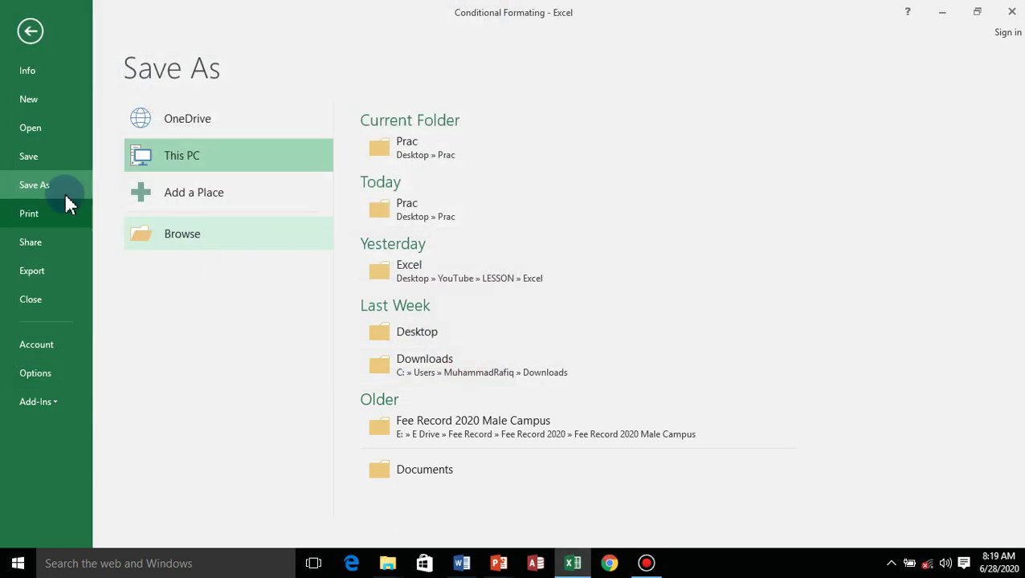
left_click(33, 224)
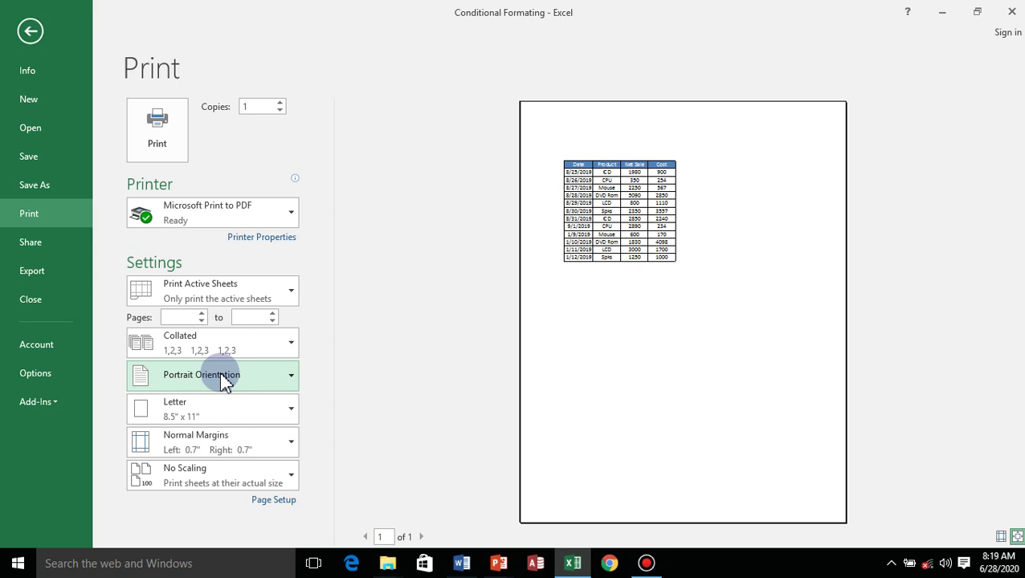
Step: Keep Microsoft Print to PDF as the printer and set printing to the entire workbook
left_click(293, 215)
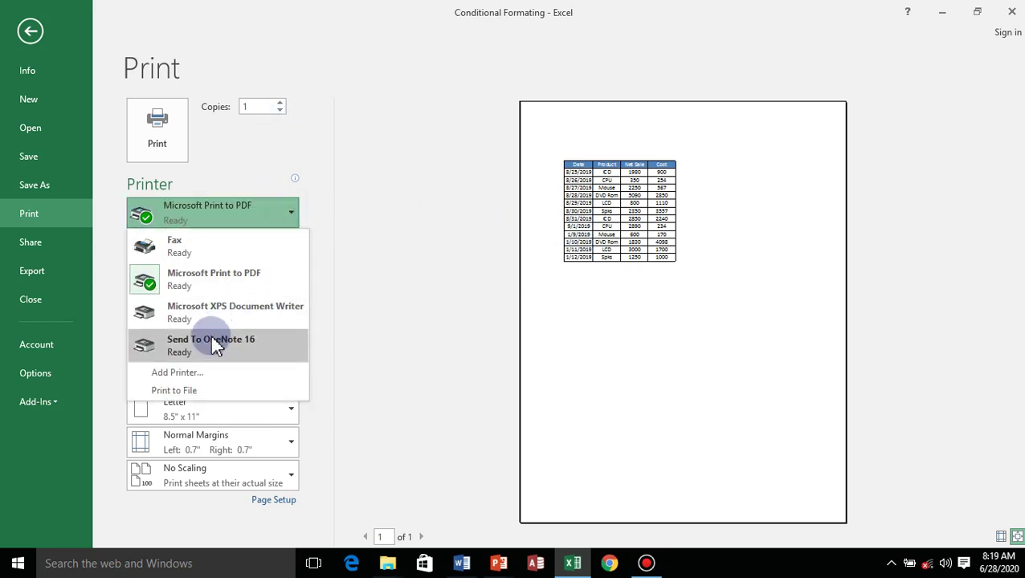
left_click(227, 283)
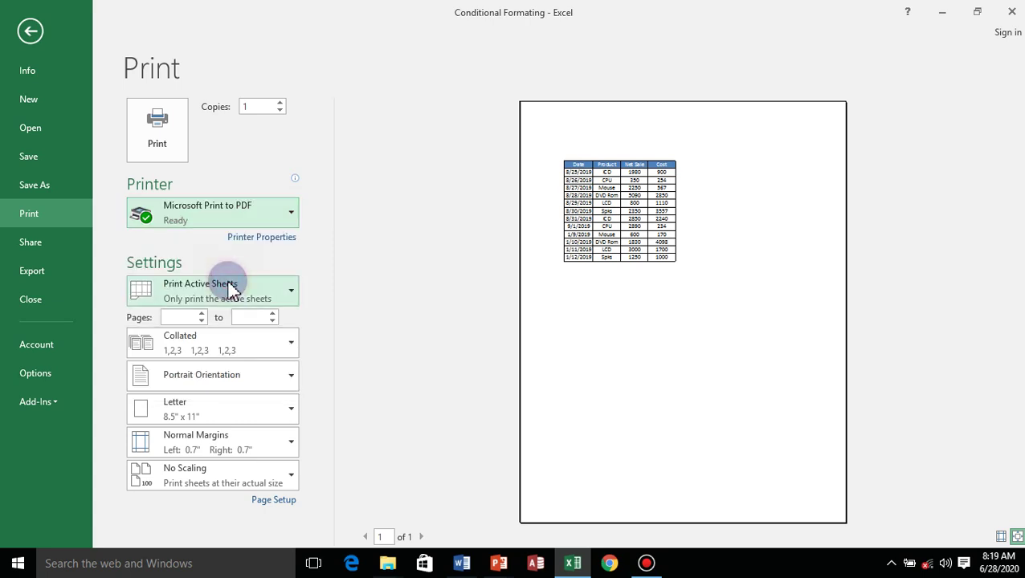
left_click(293, 297)
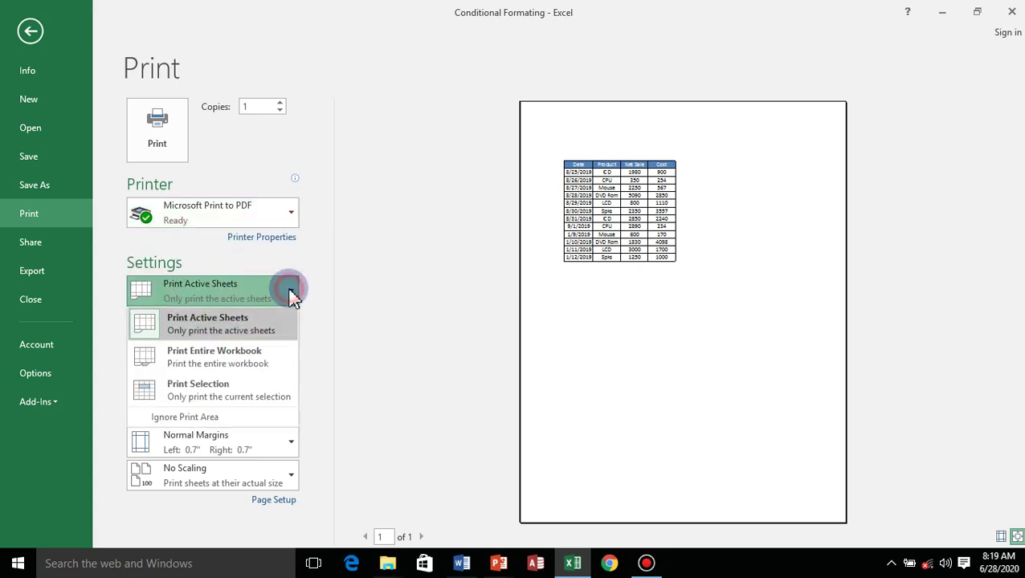
left_click(213, 357)
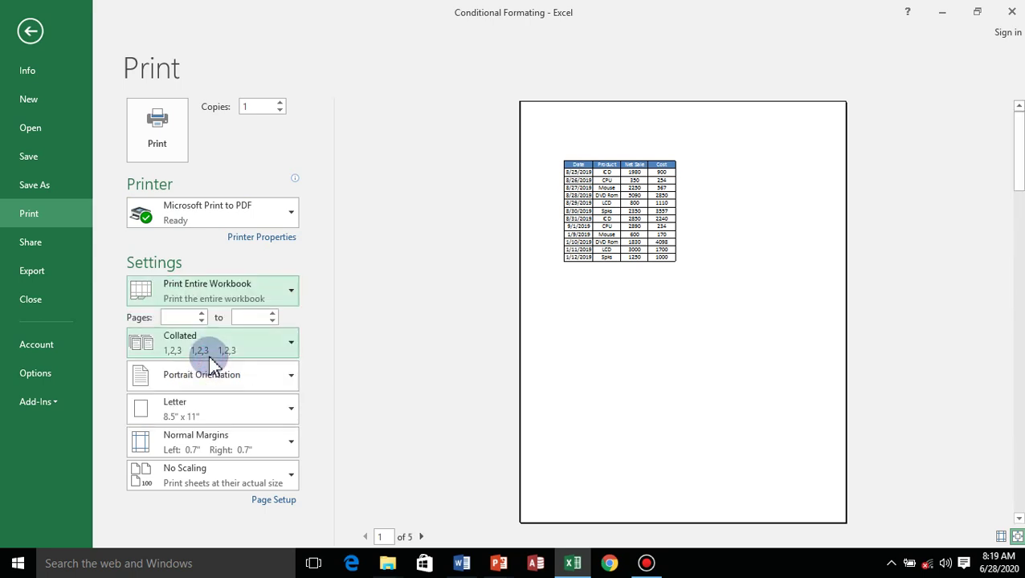
Step: Try printing the selection from page 1, then settle back on printing active sheets
left_click(178, 317)
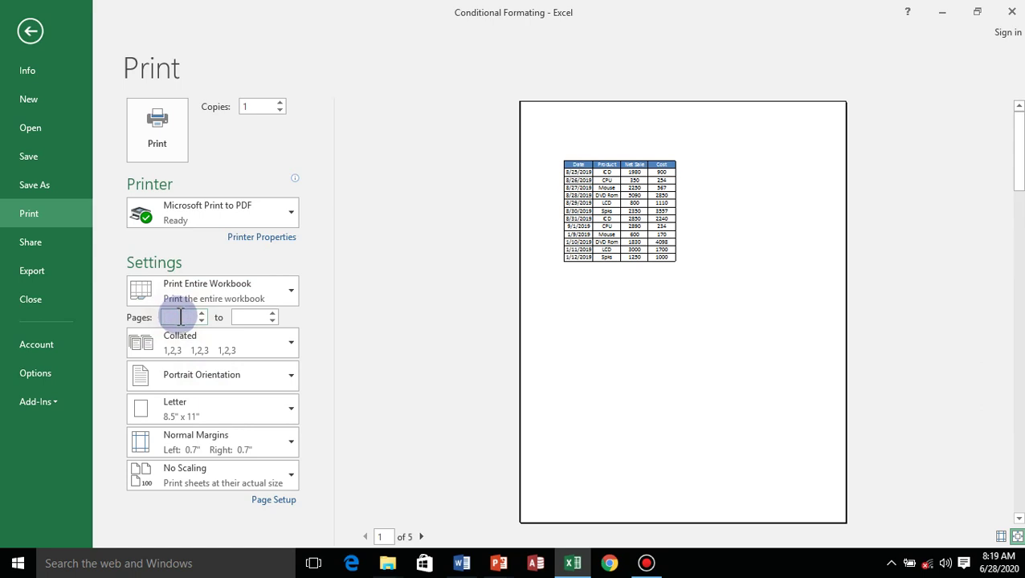
left_click(291, 294)
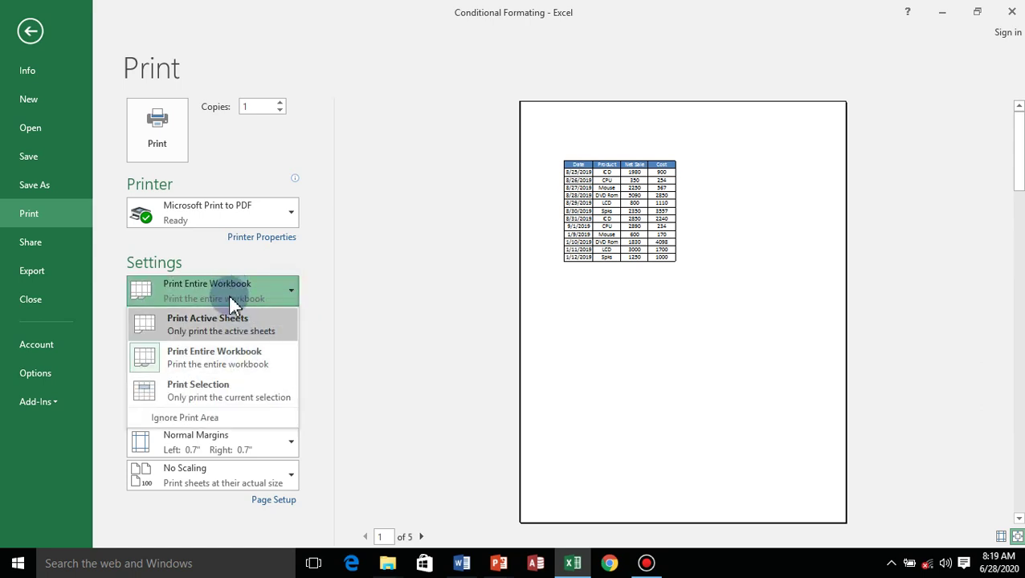
left_click(207, 393)
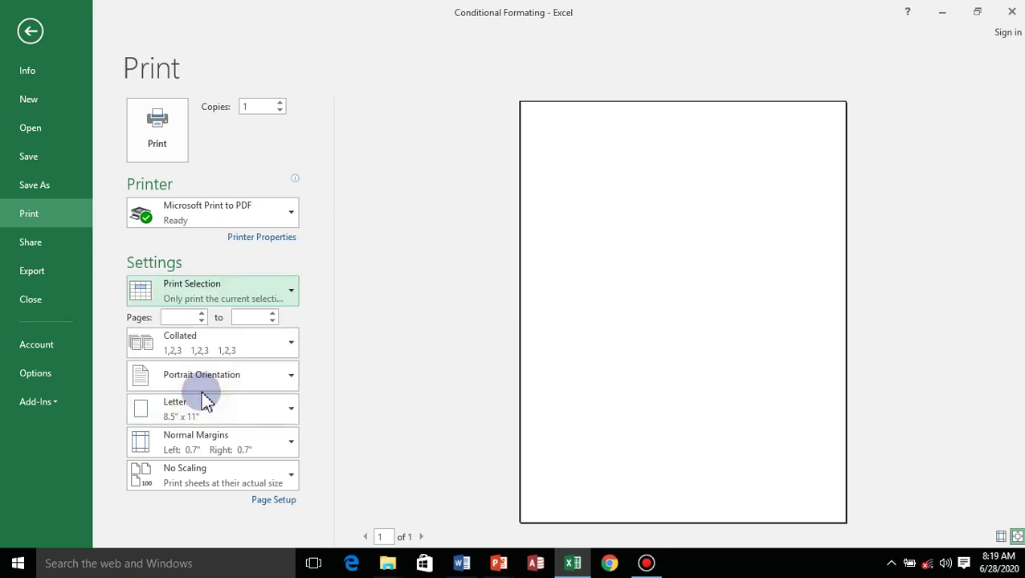
left_click(202, 315)
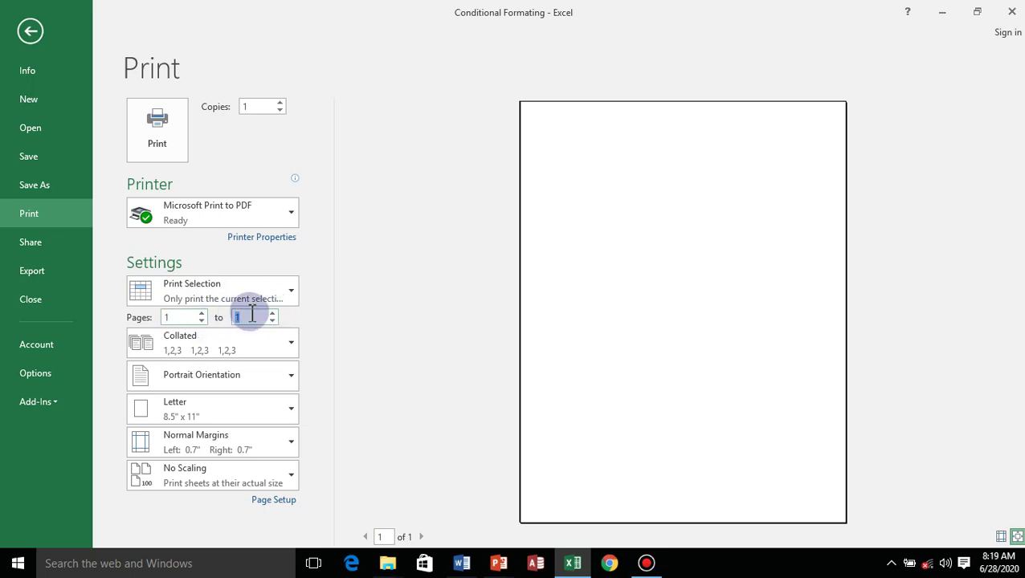
left_click(291, 292)
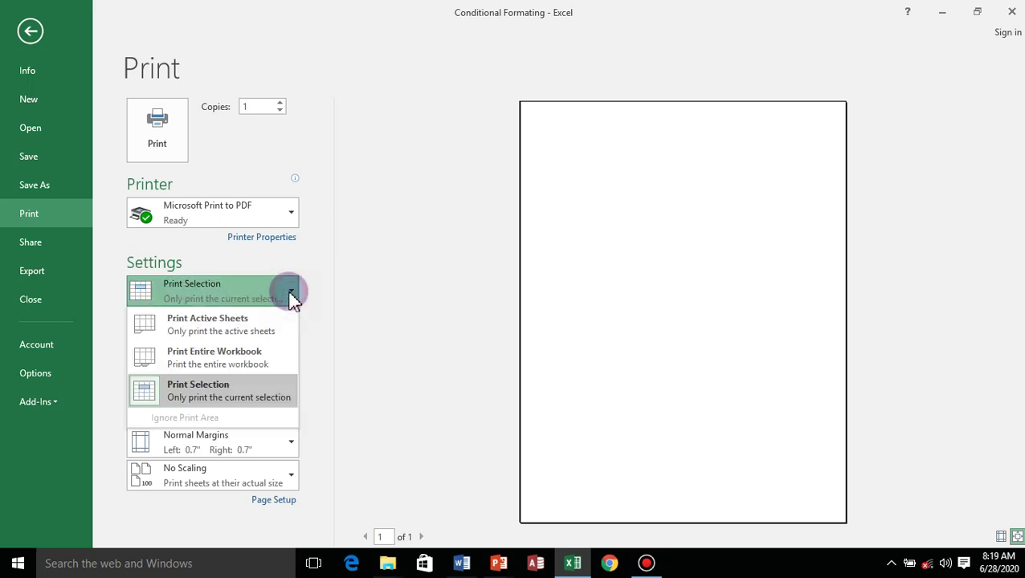
left_click(218, 329)
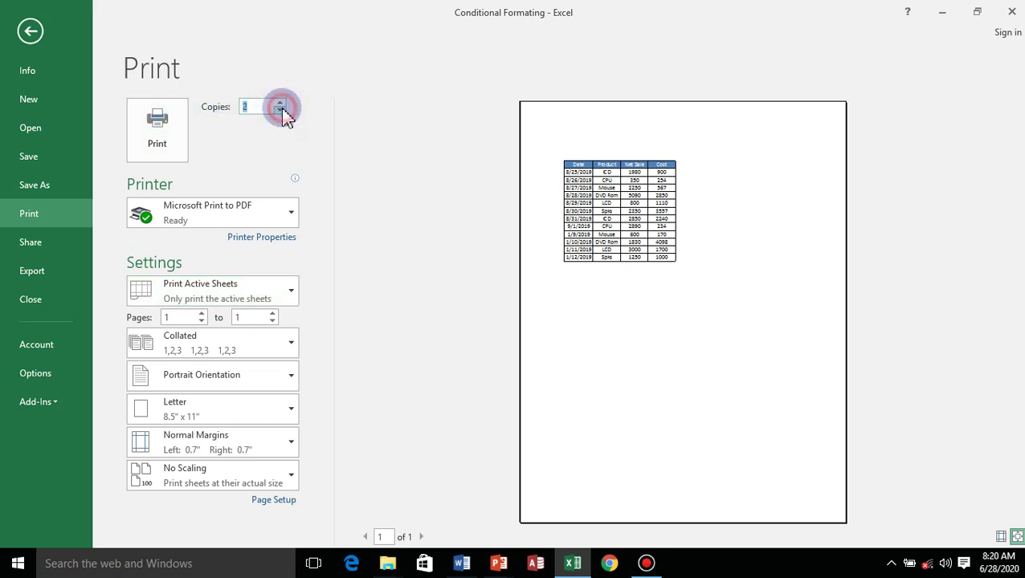
Step: Lower the copies to 1 and return to the worksheet
left_click(151, 137)
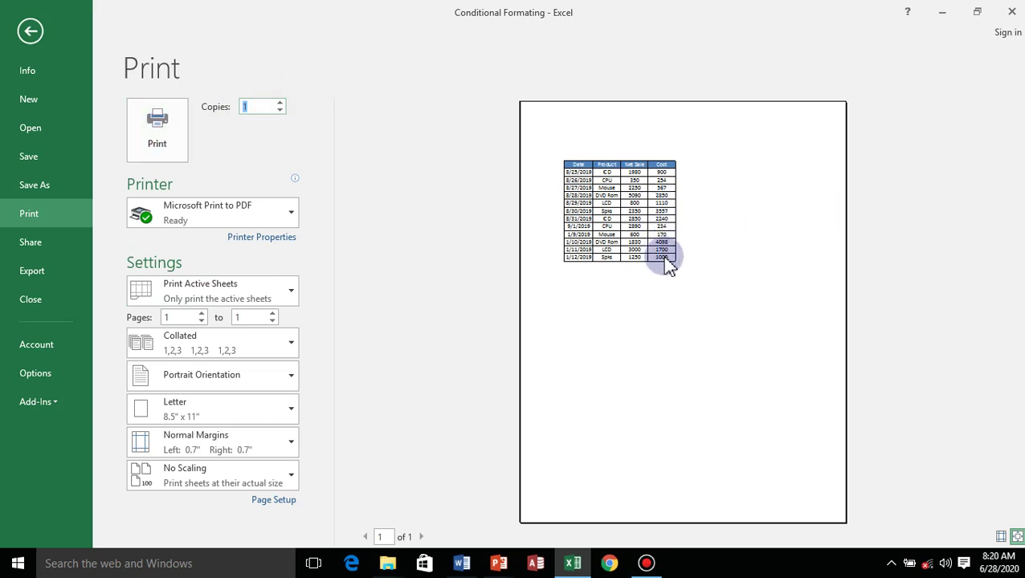
left_click(165, 127)
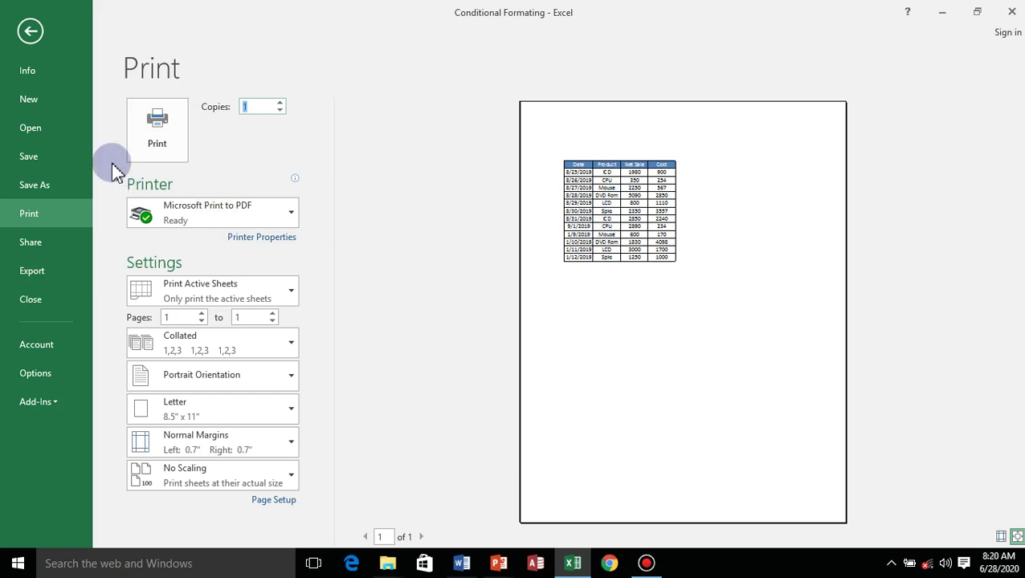
left_click(29, 32)
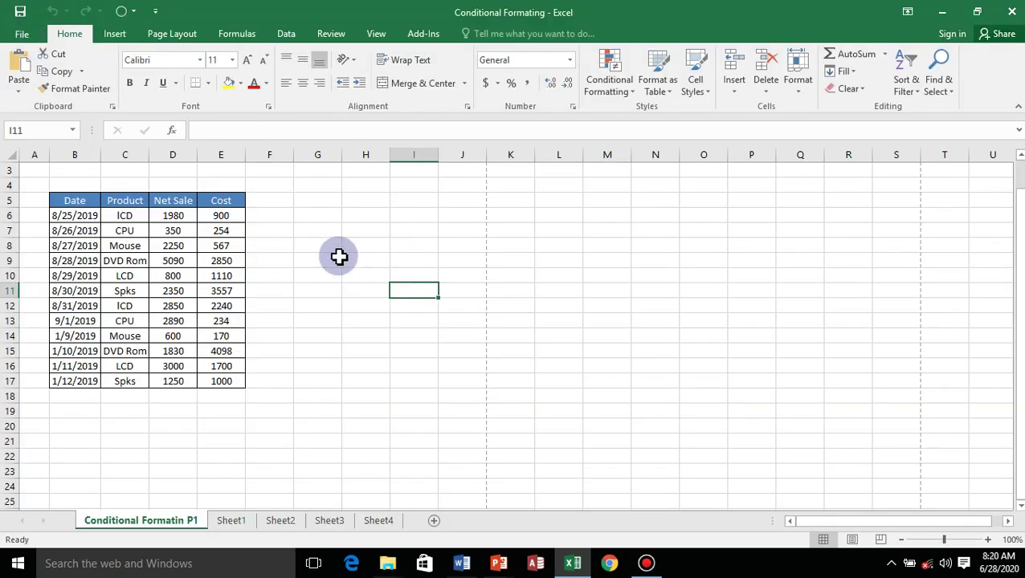
Step: Copy the sales table B5:E17 and paste it at G5, B21 and G21
left_click_drag(57, 201, 221, 379)
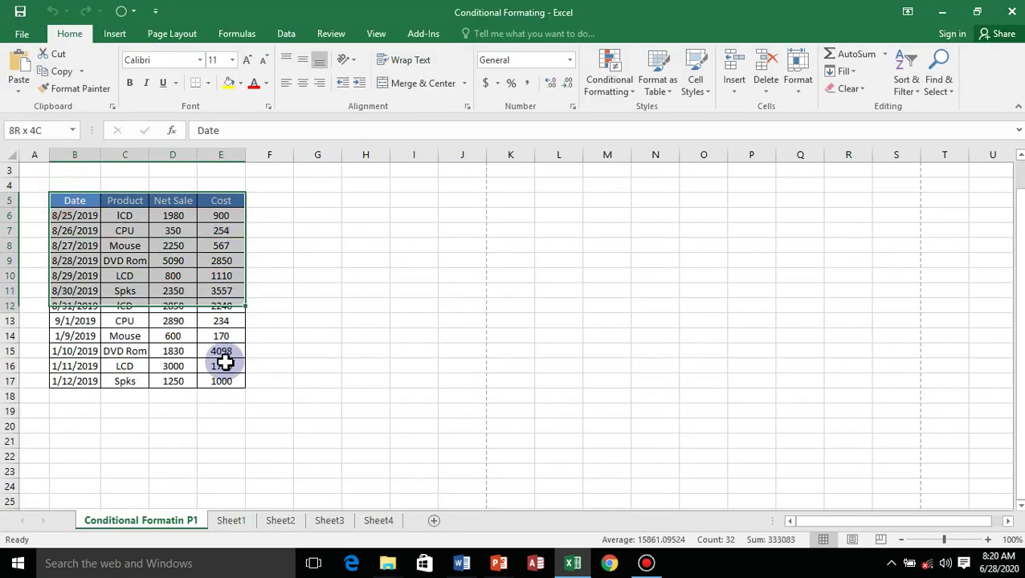
key("ctrl+c")
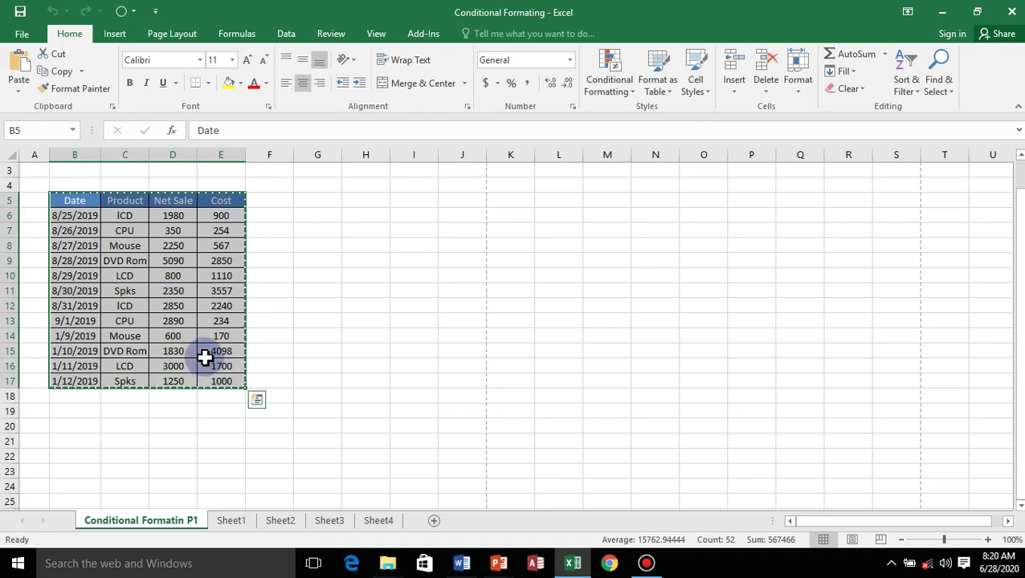
left_click(309, 201)
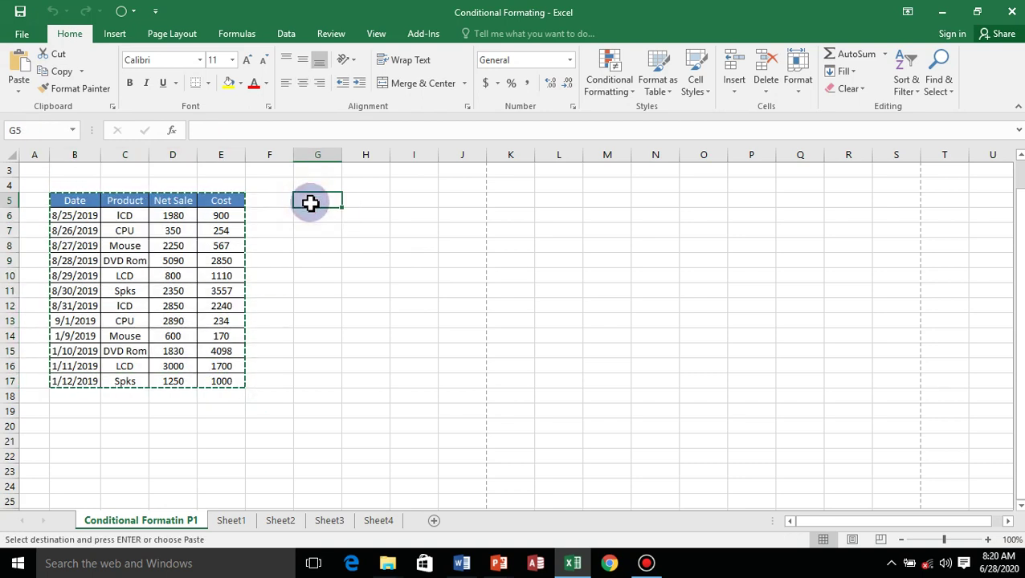
key("ctrl+v")
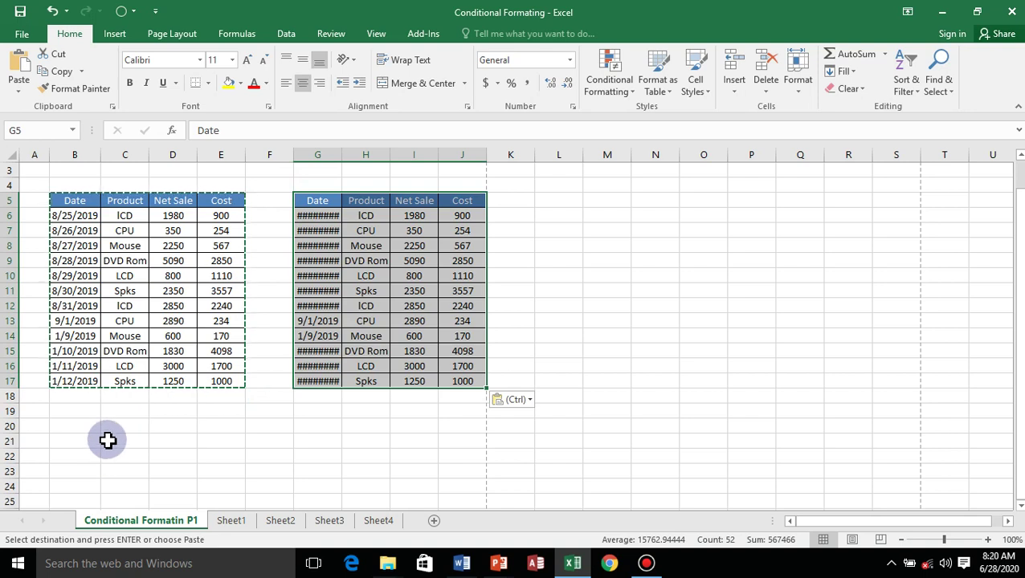
left_click(70, 444)
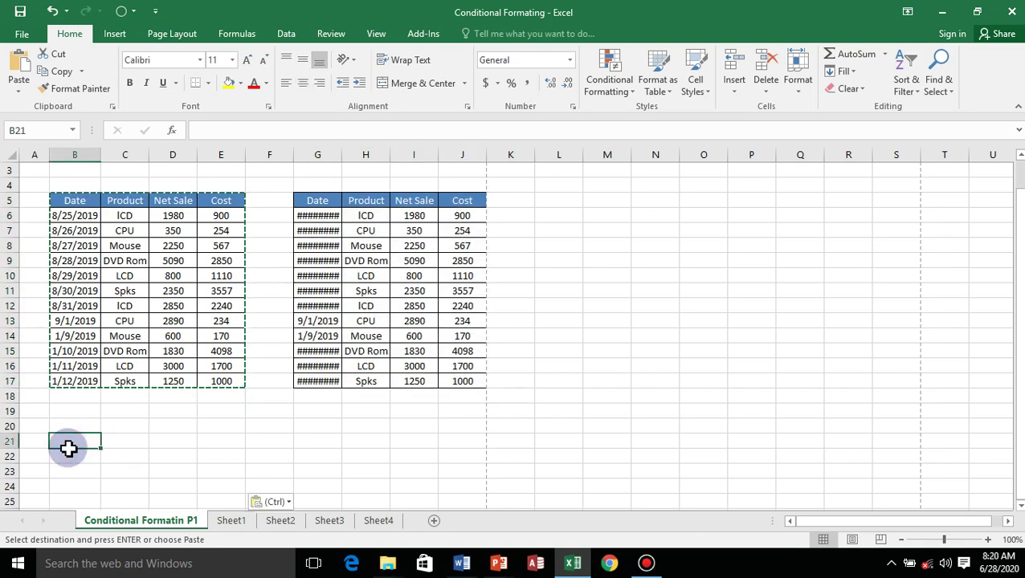
key("ctrl+v")
left_click_drag(315, 446, 317, 454)
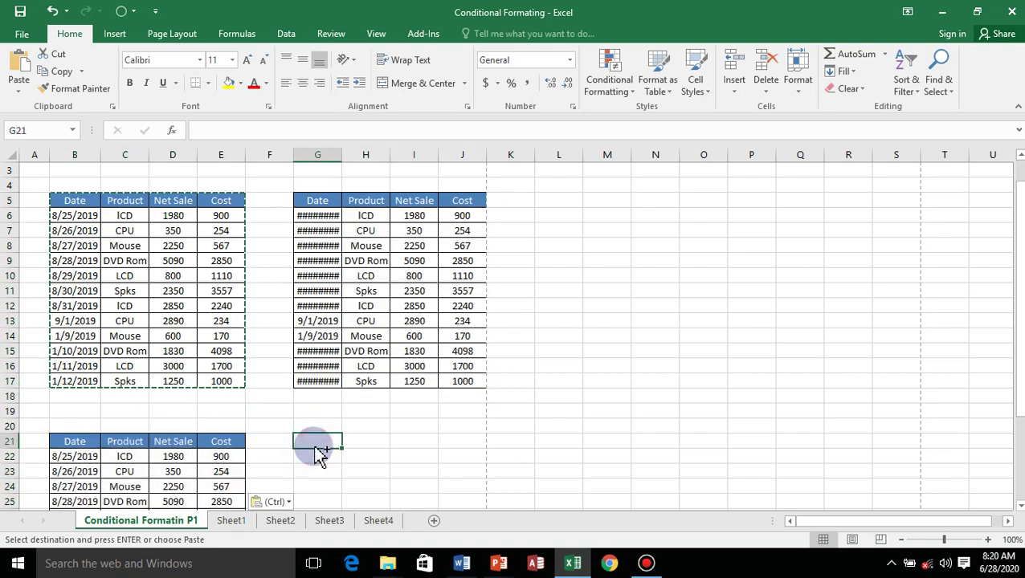
key("ctrl+v")
Step: Paste two more copies of the sales table at B35 and G35
scroll(318, 432, "down", 3)
scroll(319, 433, "down", 4)
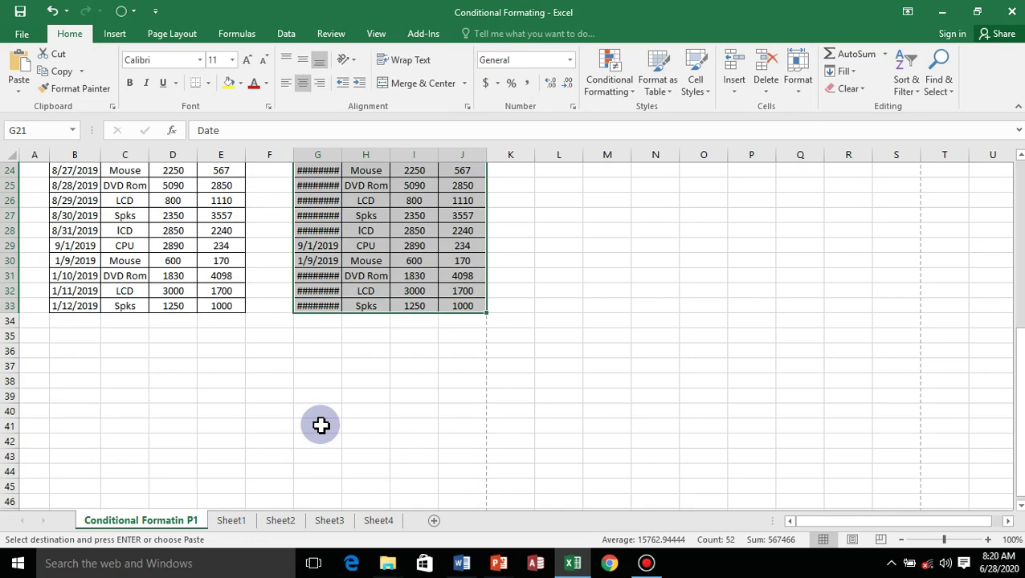
scroll(321, 425, "down", 1)
left_click(69, 291)
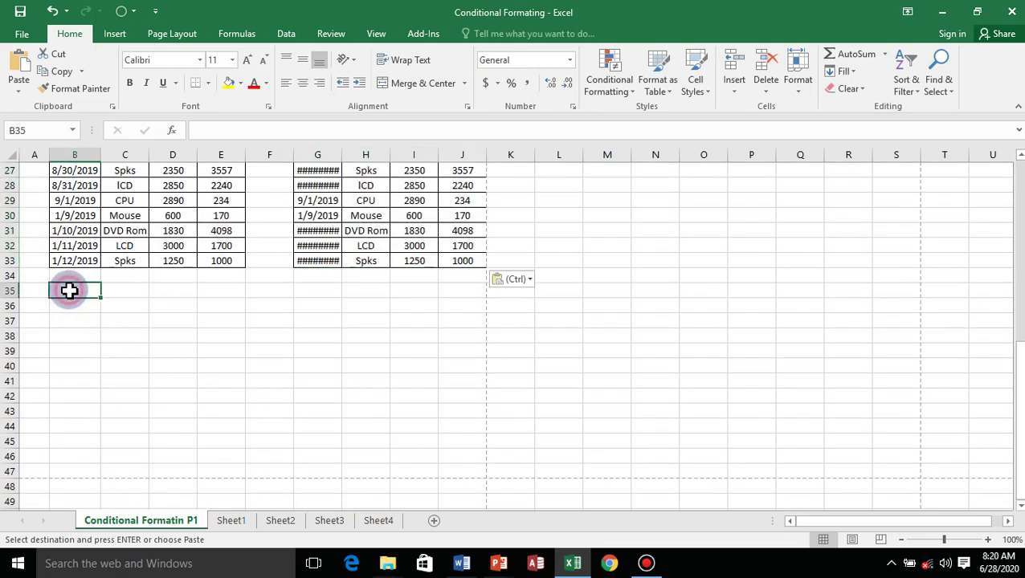
key("ctrl+v")
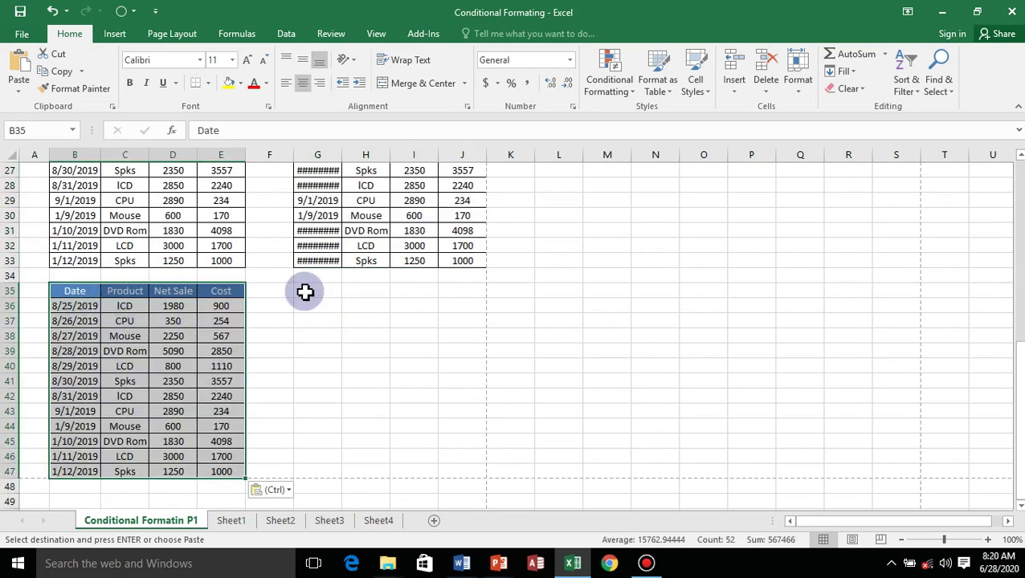
left_click(303, 294)
key("ctrl+v")
scroll(326, 358, "up", 1)
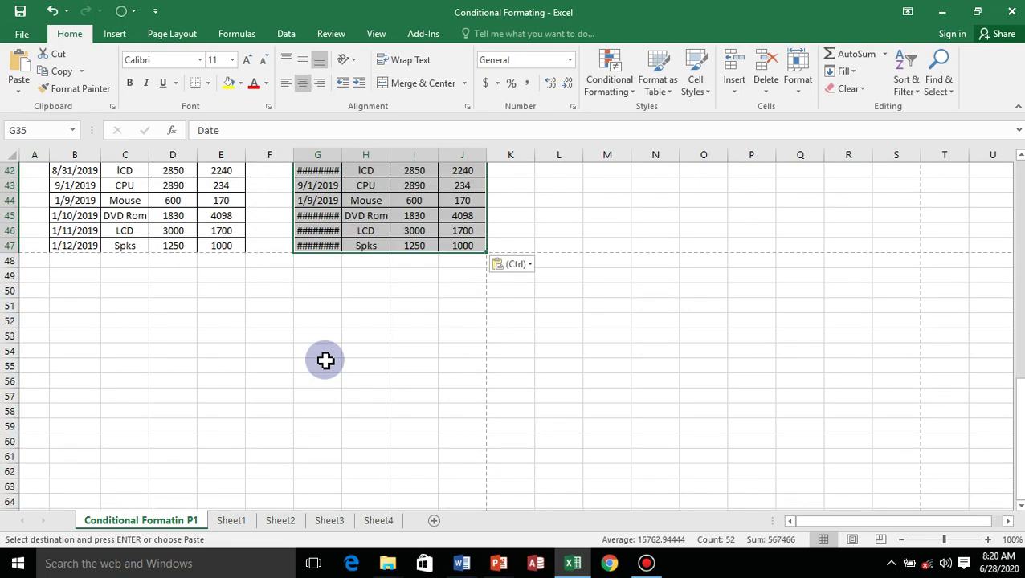
scroll(326, 354, "up", 6)
scroll(326, 355, "up", 2)
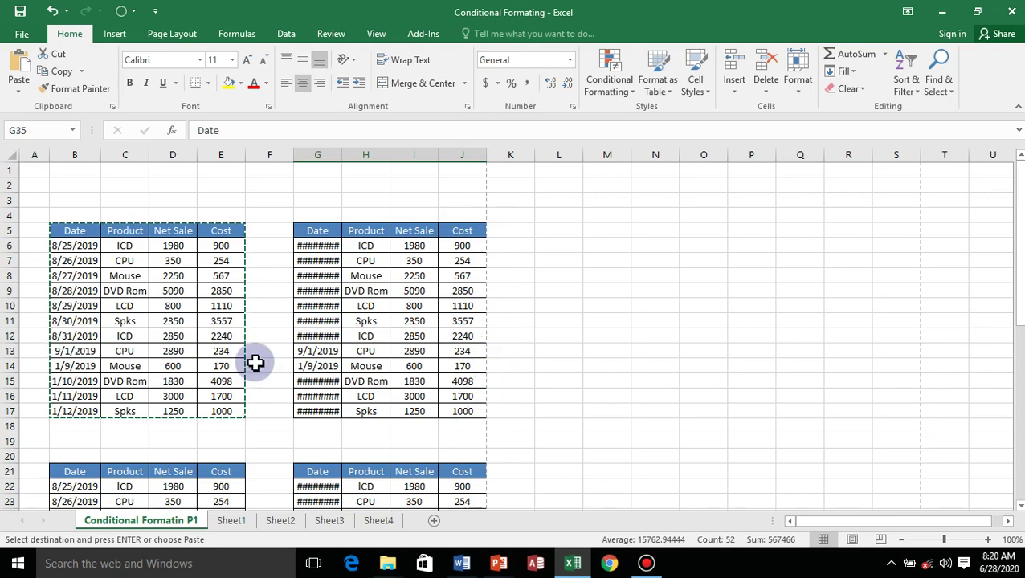
Step: Preview the sheet under File > Print, with all six sales tables on one page
scroll(249, 354, "down", 7)
scroll(245, 348, "down", 1)
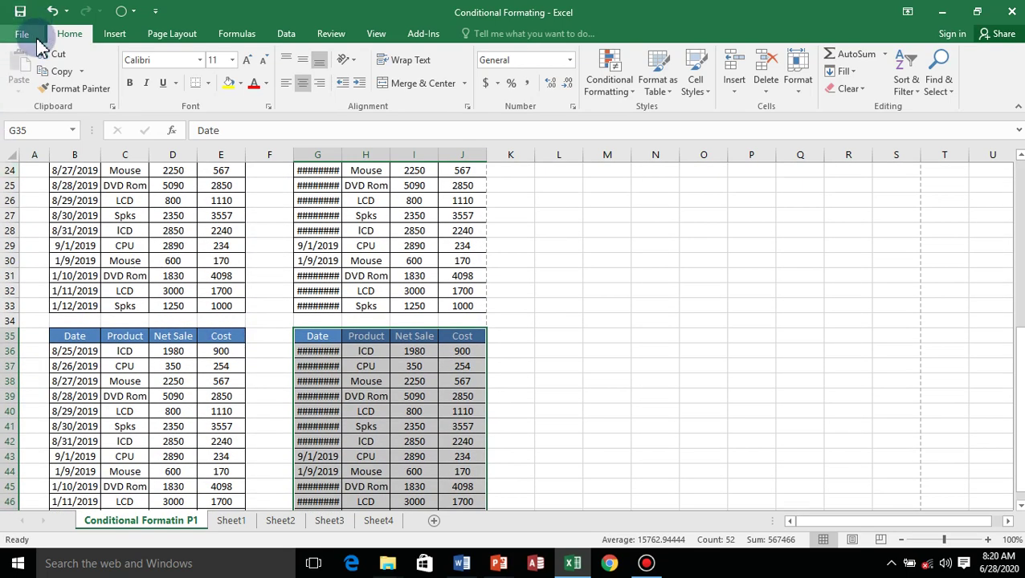
left_click(20, 33)
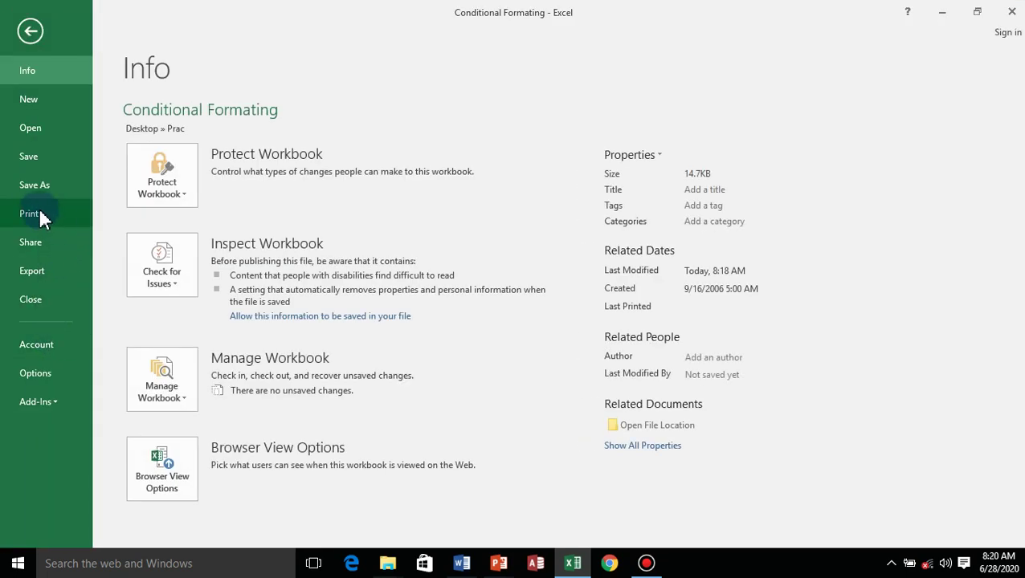
left_click(40, 214)
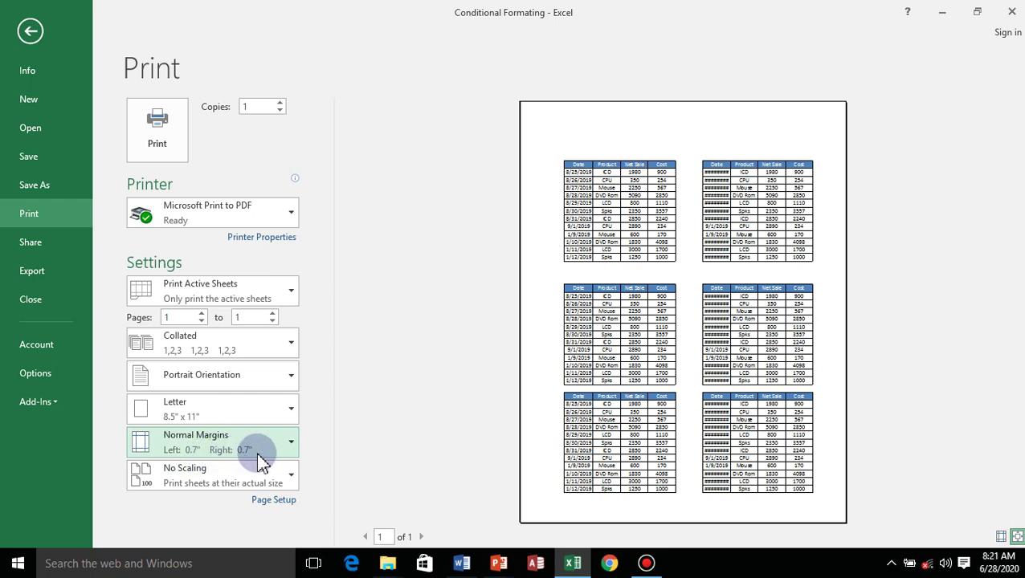
Step: Look over the margin presets, try Landscape orientation, then switch back to Portrait
left_click(291, 447)
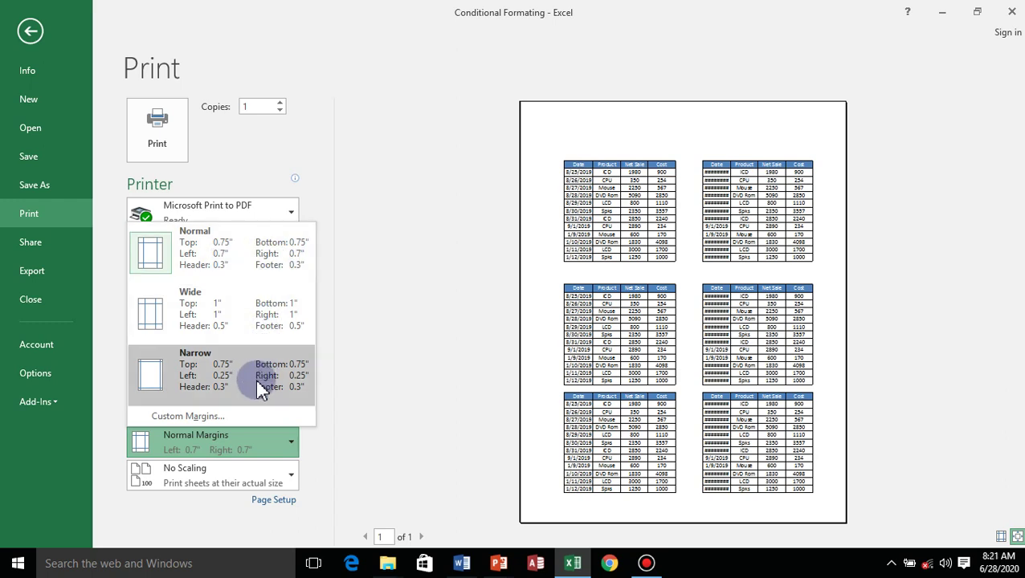
left_click(376, 431)
left_click(290, 379)
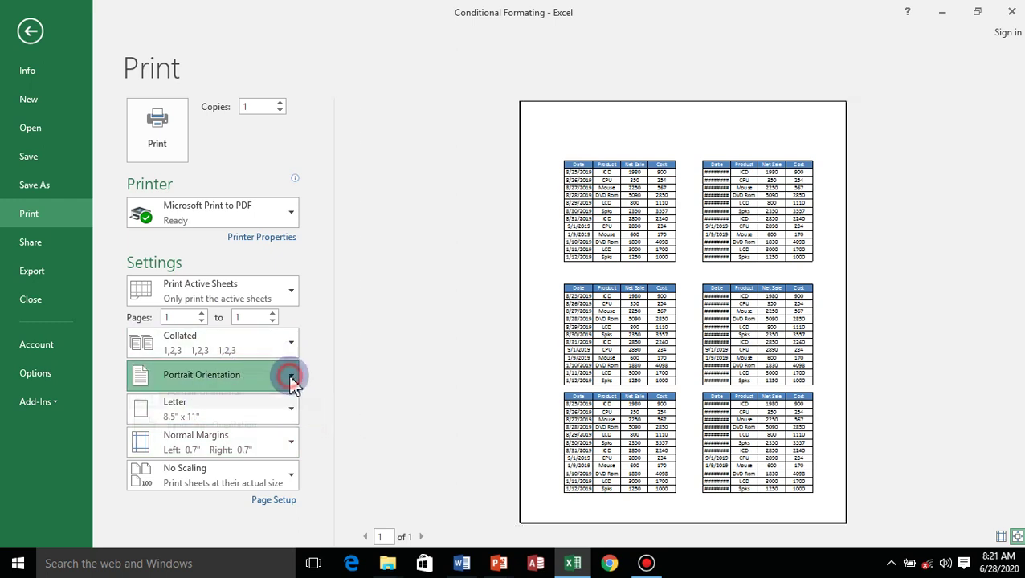
left_click(237, 448)
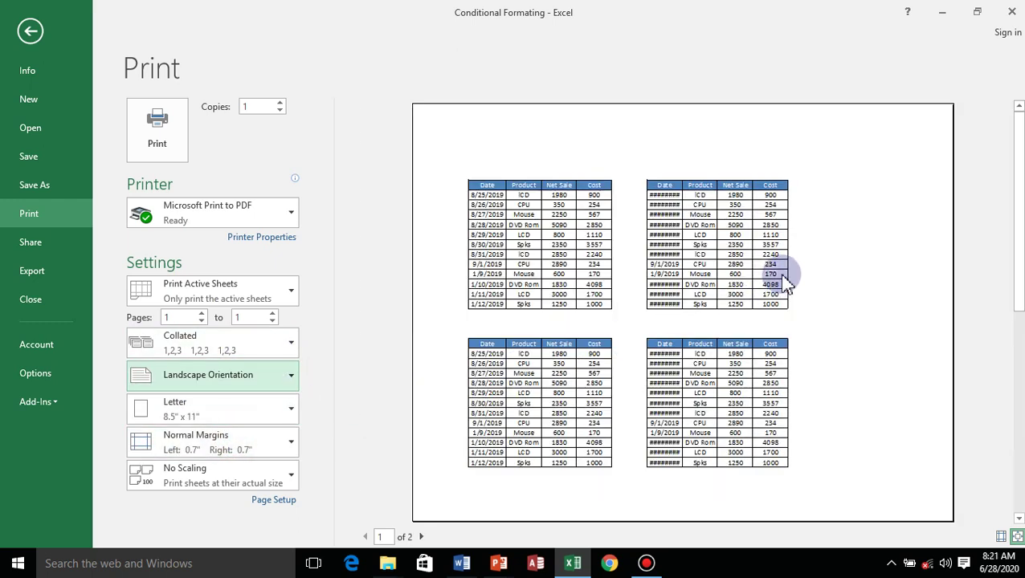
left_click(291, 377)
left_click(237, 417)
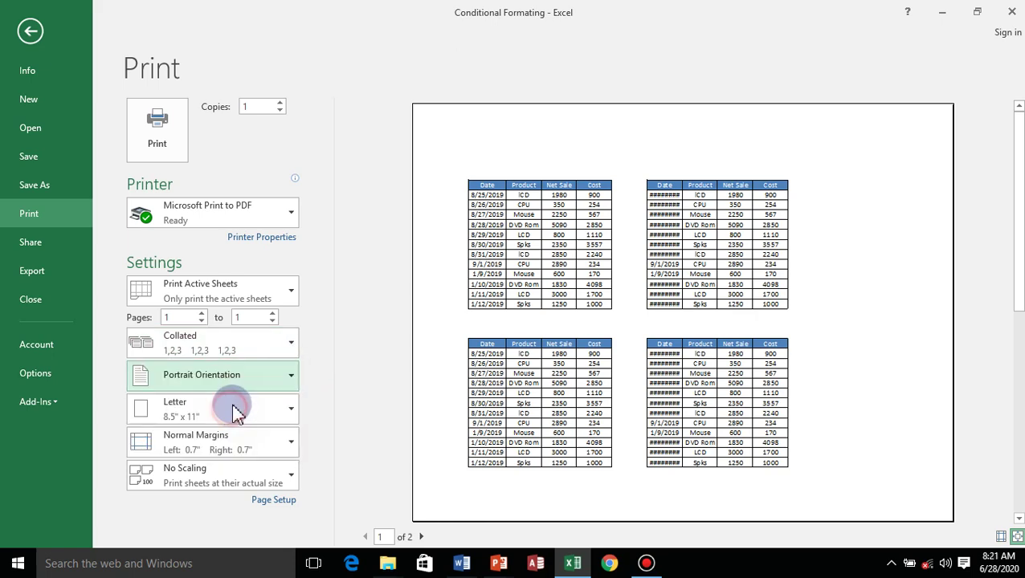
Step: Check the paper sizes, keep Letter, and go to the Share page
left_click(291, 409)
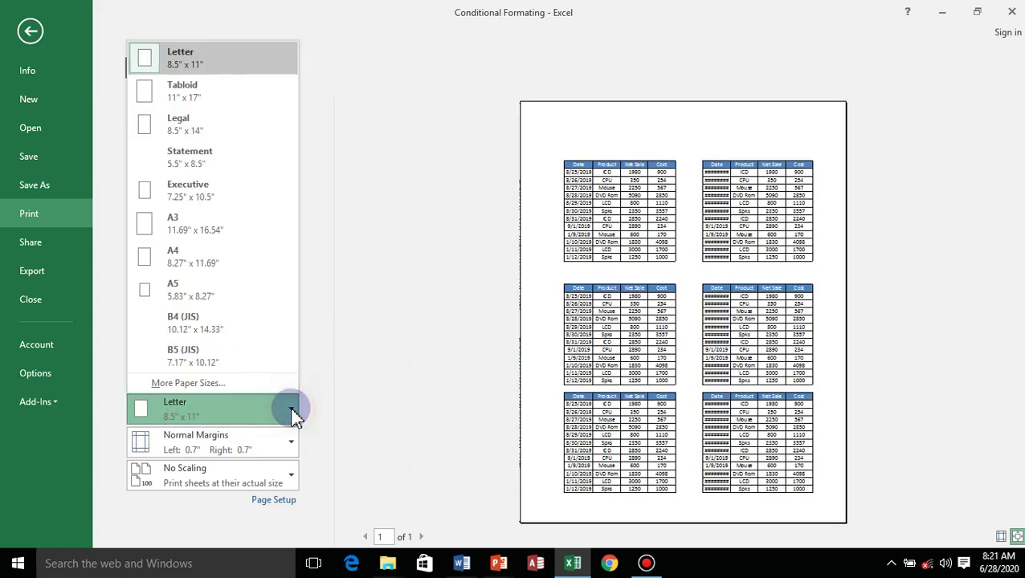
left_click(361, 252)
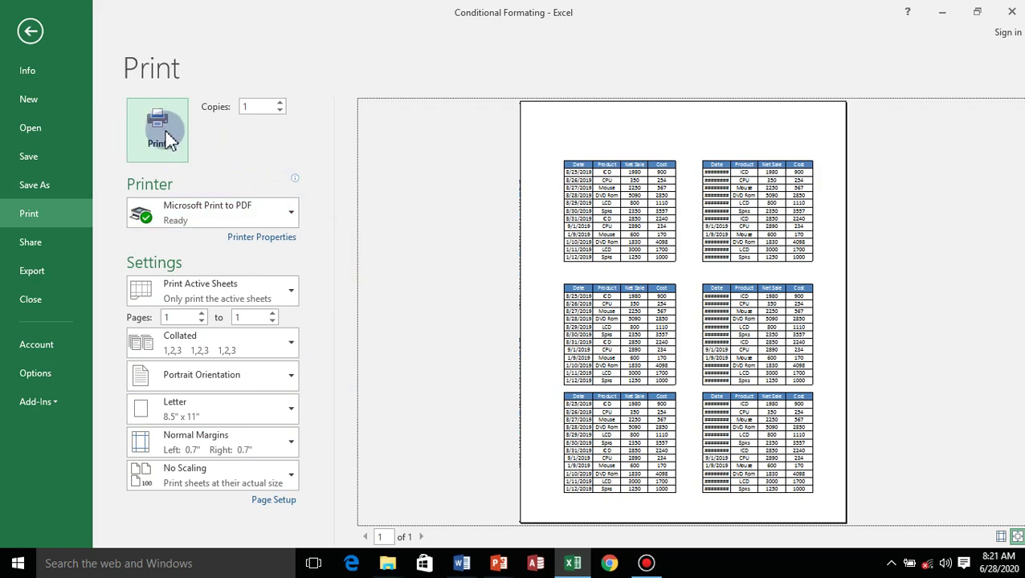
left_click(29, 246)
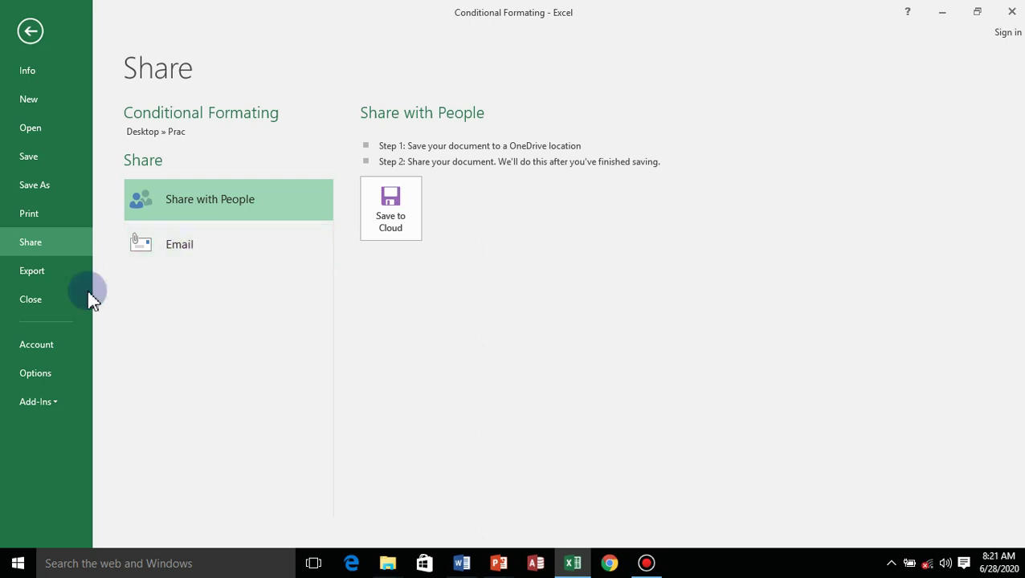
Step: Browse the Change File Type formats on the Export page, then return to Create PDF/XPS Document
left_click(32, 271)
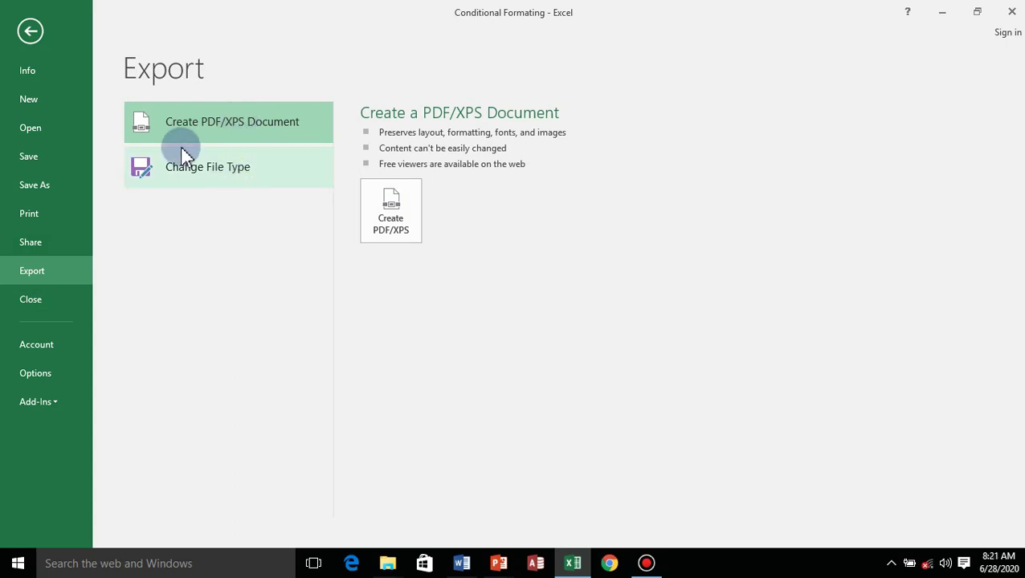
left_click(191, 177)
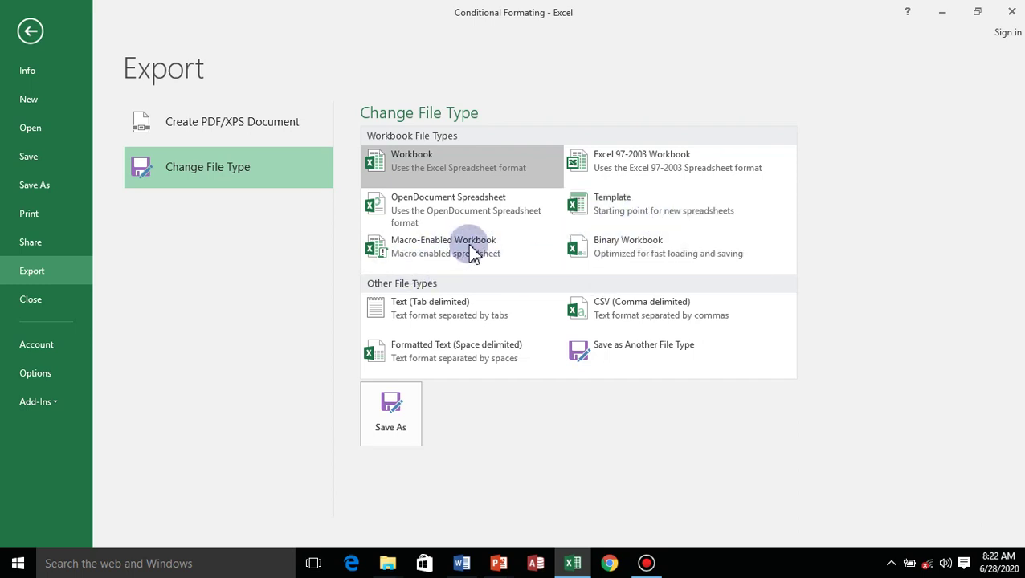
left_click(314, 373)
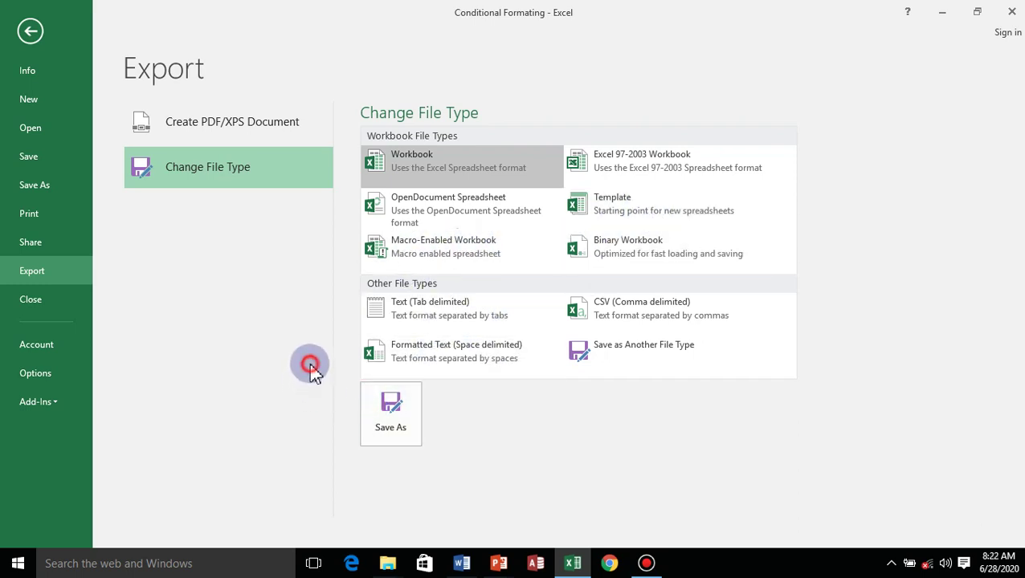
left_click(243, 290)
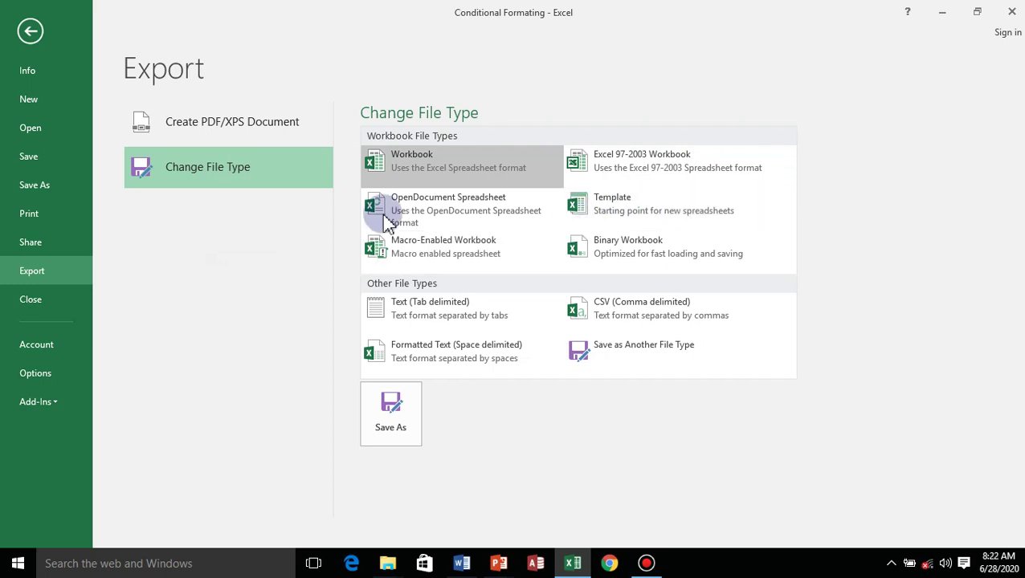
left_click(229, 122)
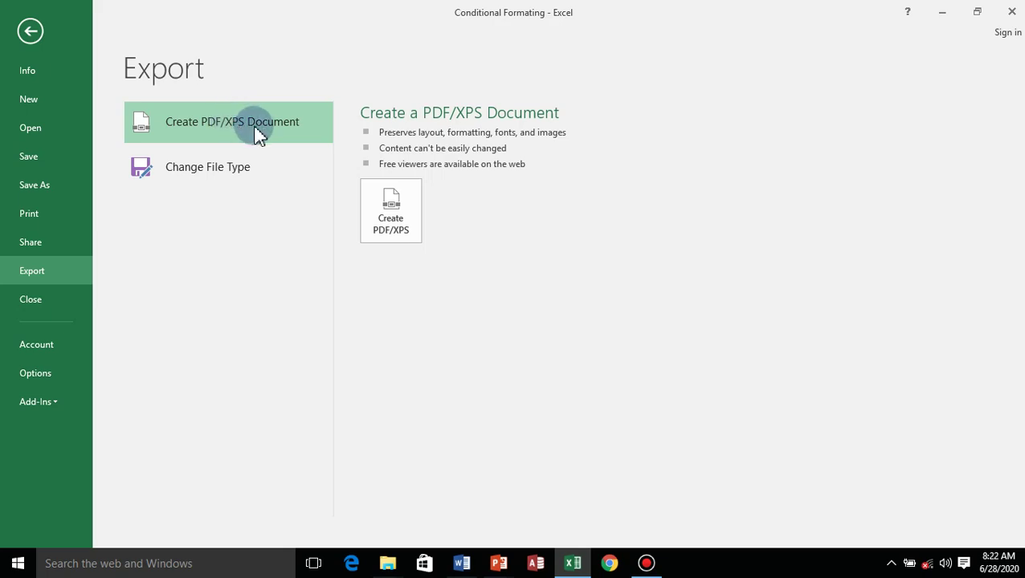
Step: Open the Publish as PDF or XPS window, close it, and show the workbook's Info page
left_click(401, 213)
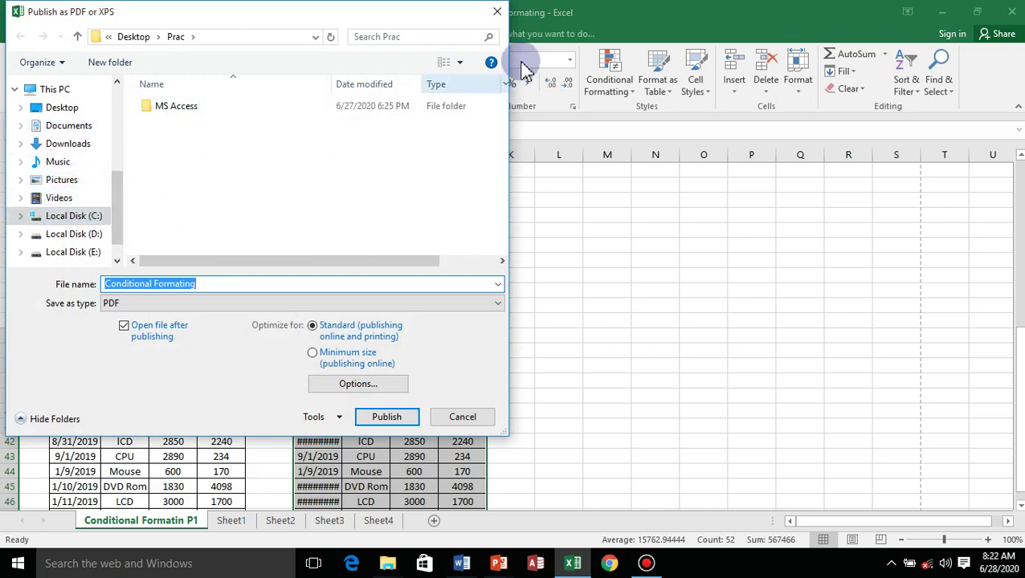
left_click(497, 11)
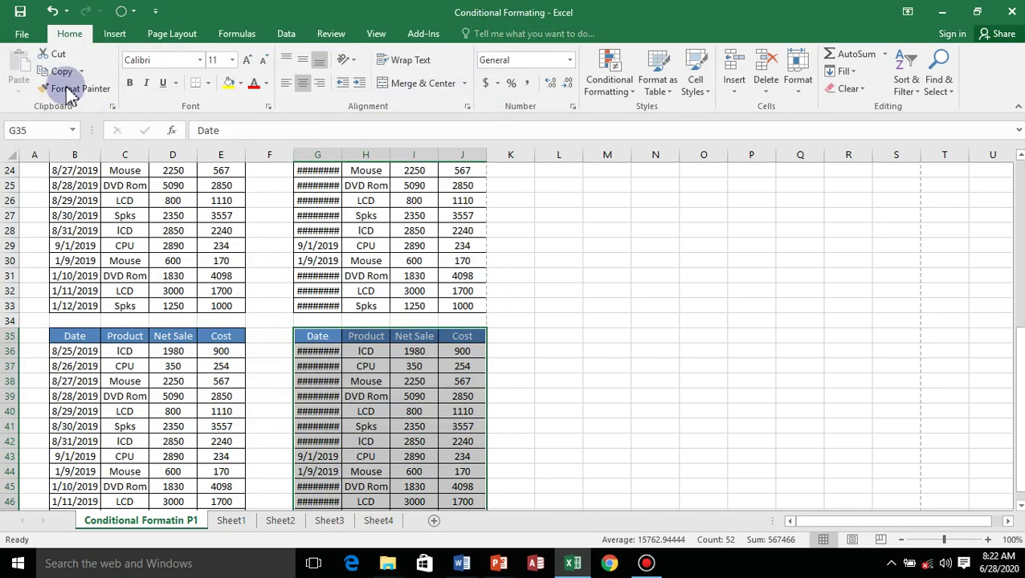
left_click(21, 40)
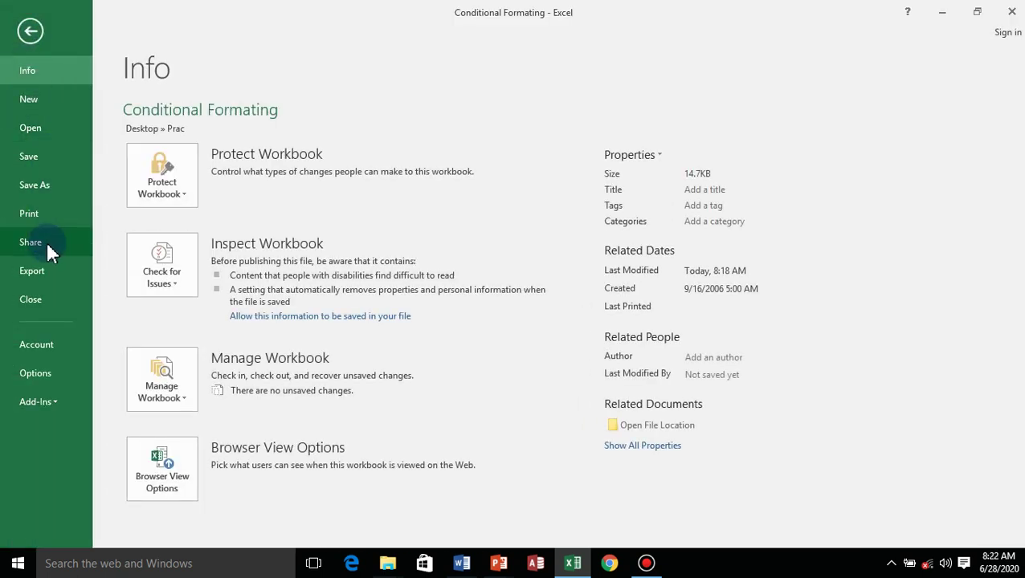
Step: Close the Conditional Formating workbook, saving its changes
left_click(35, 304)
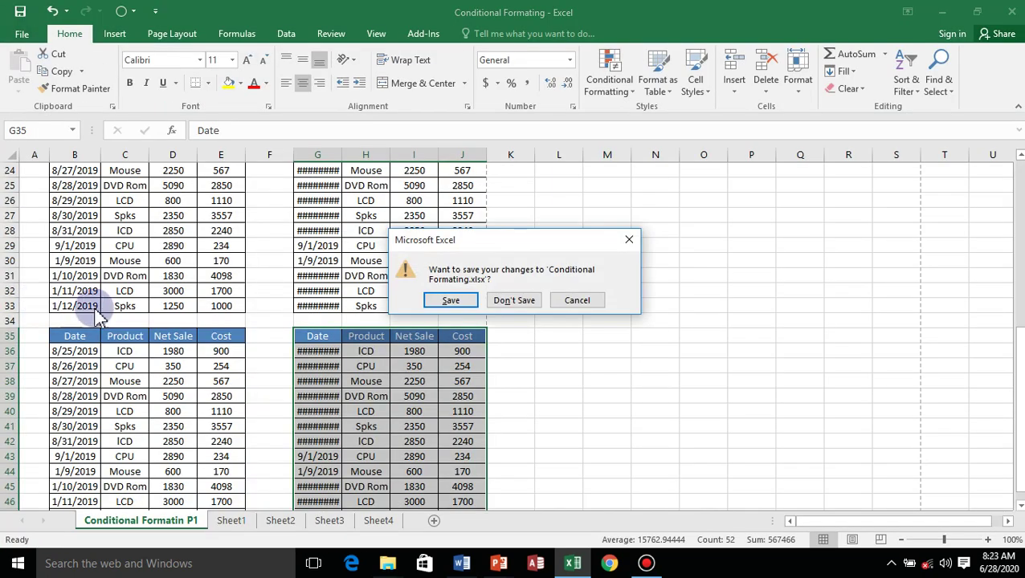
left_click(450, 301)
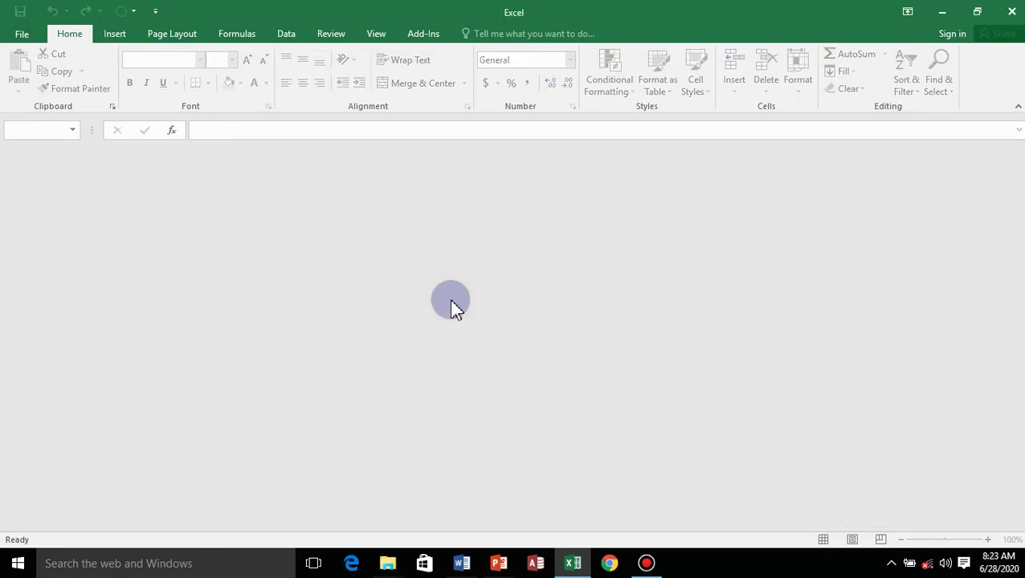
left_click(21, 35)
left_click(29, 42)
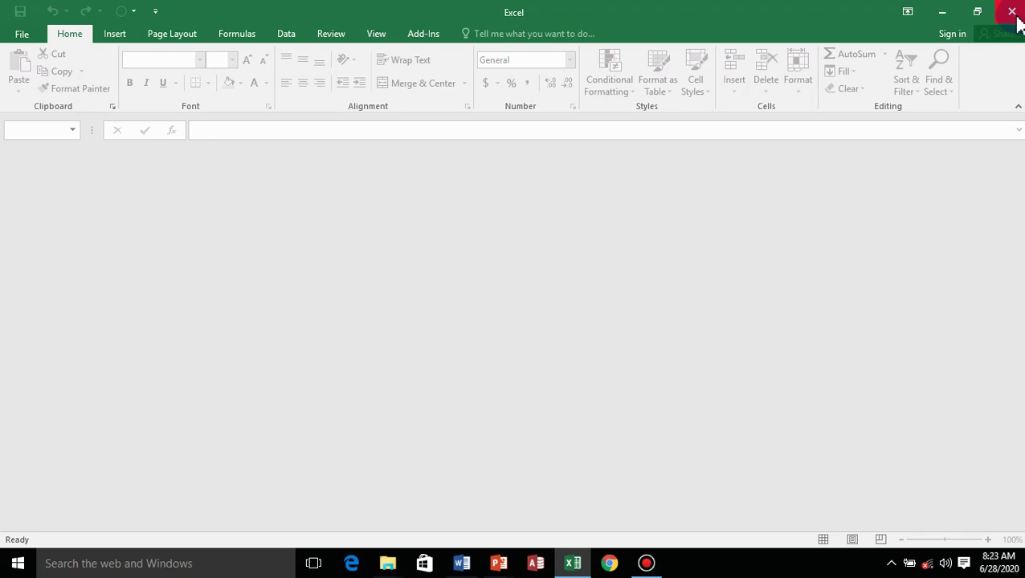
Step: Restore down, maximize, then minimize Excel and bring it back
left_click(978, 12)
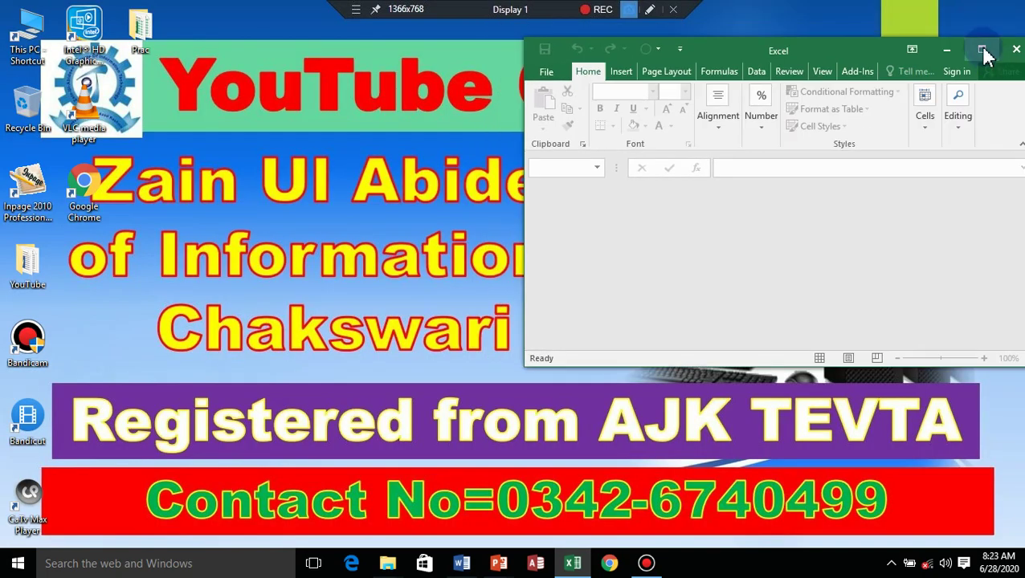
left_click(983, 51)
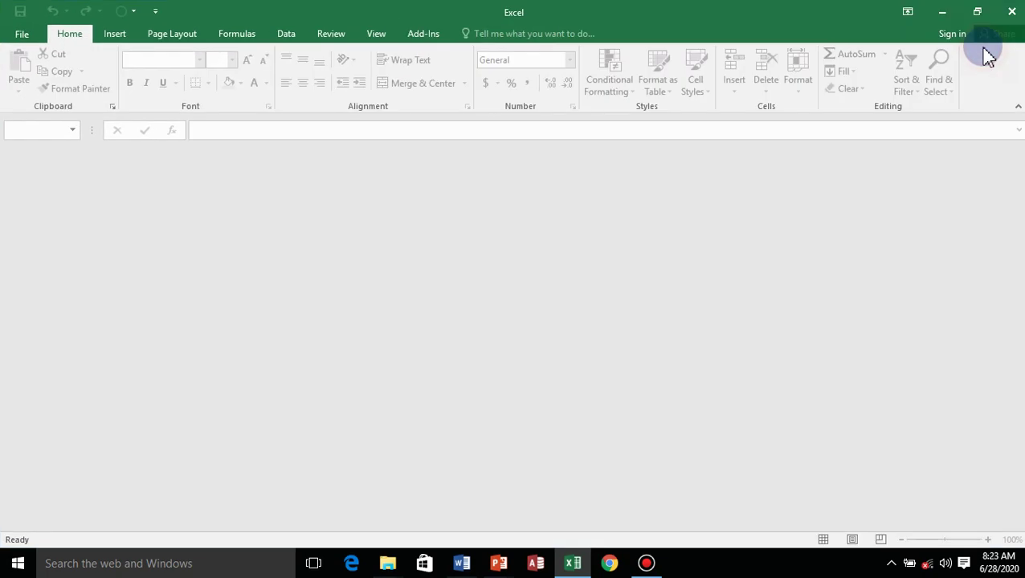
left_click(945, 21)
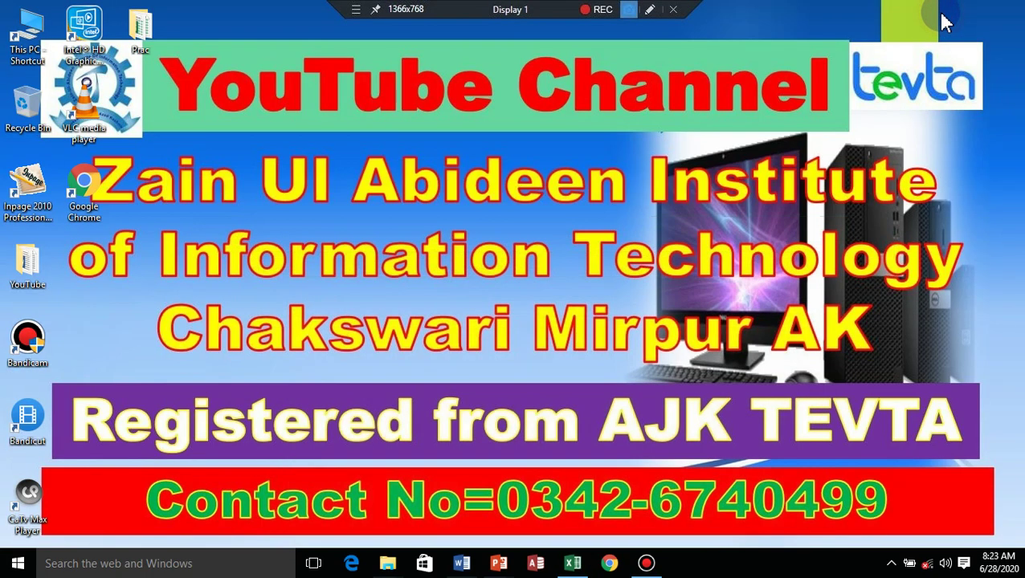
left_click(576, 556)
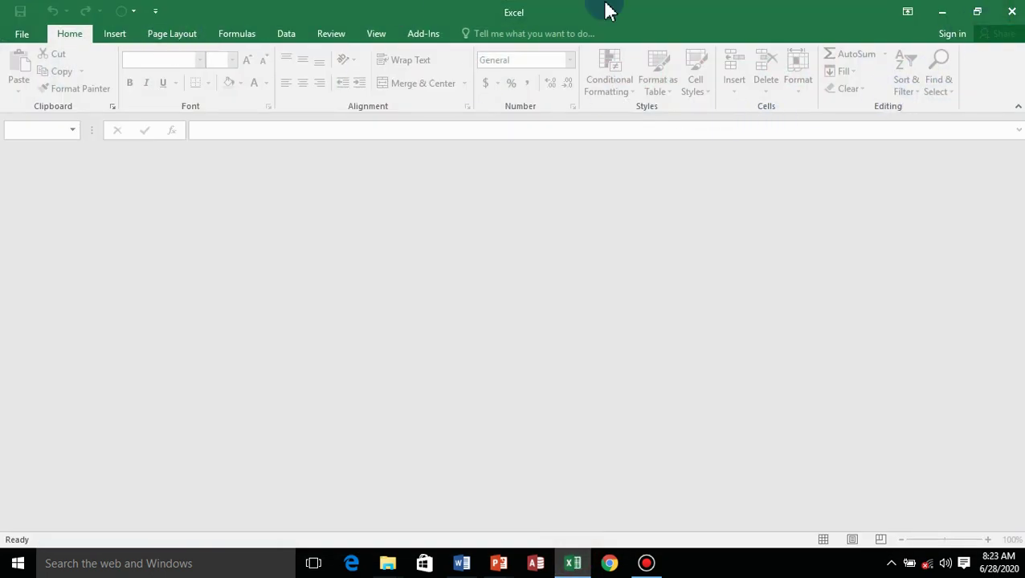
Step: Set the ribbon to Auto-hide, then restore Show Tabs and Commands
left_click(909, 13)
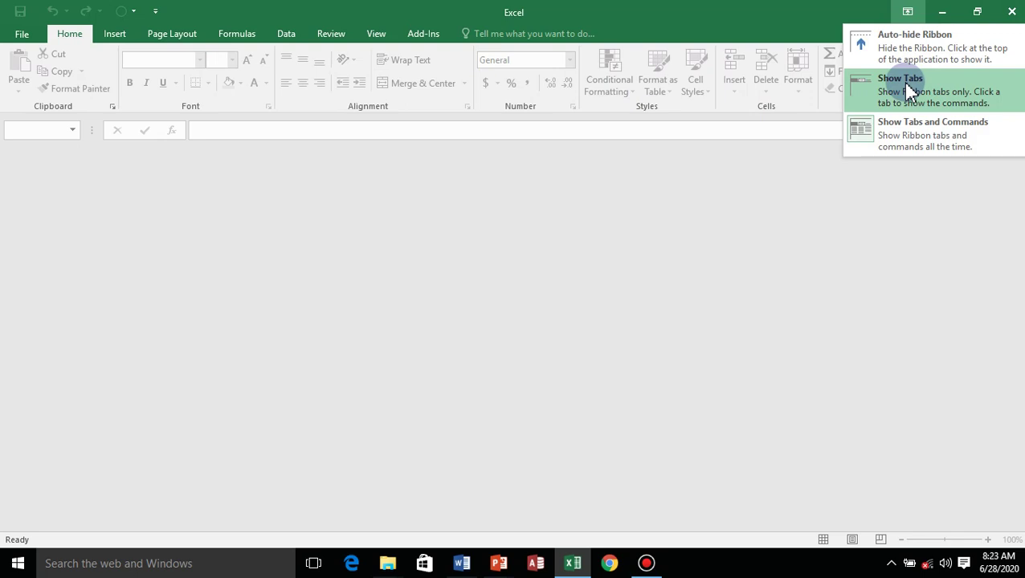
left_click(916, 48)
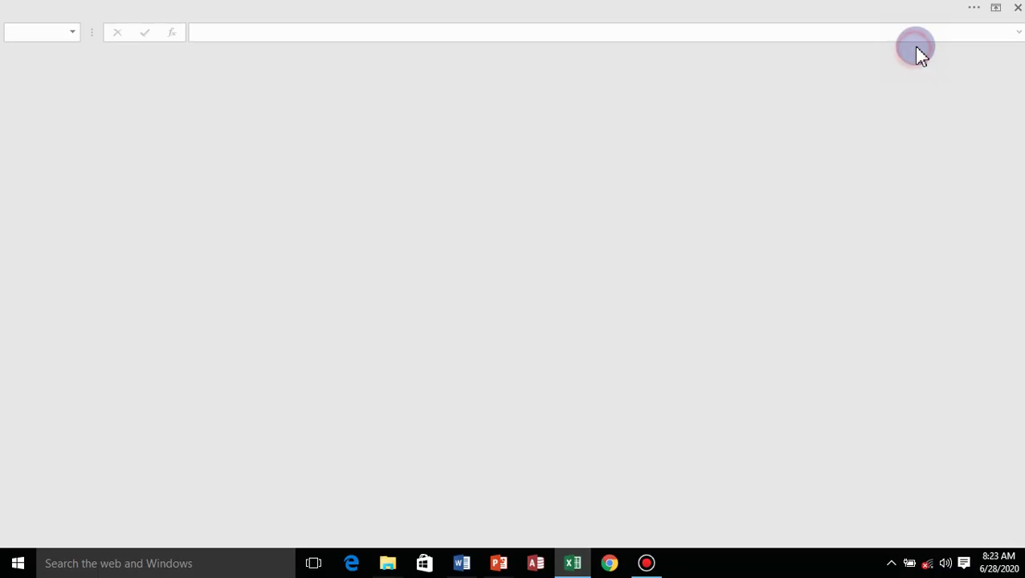
left_click(996, 12)
left_click(902, 117)
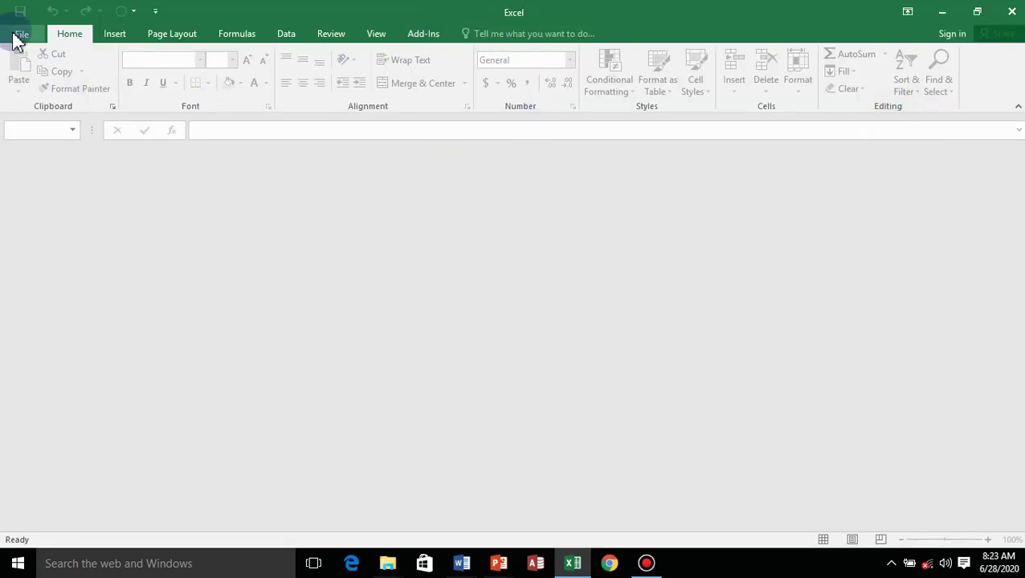
Step: Reopen Conditional Formating from Recent, view the Account page, then open Excel Options
left_click(22, 36)
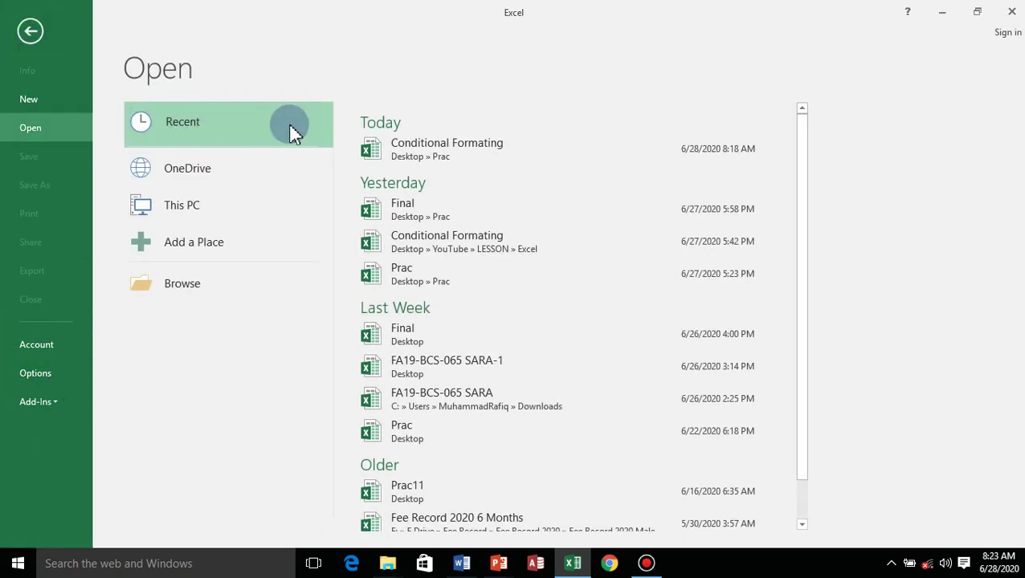
left_click(441, 166)
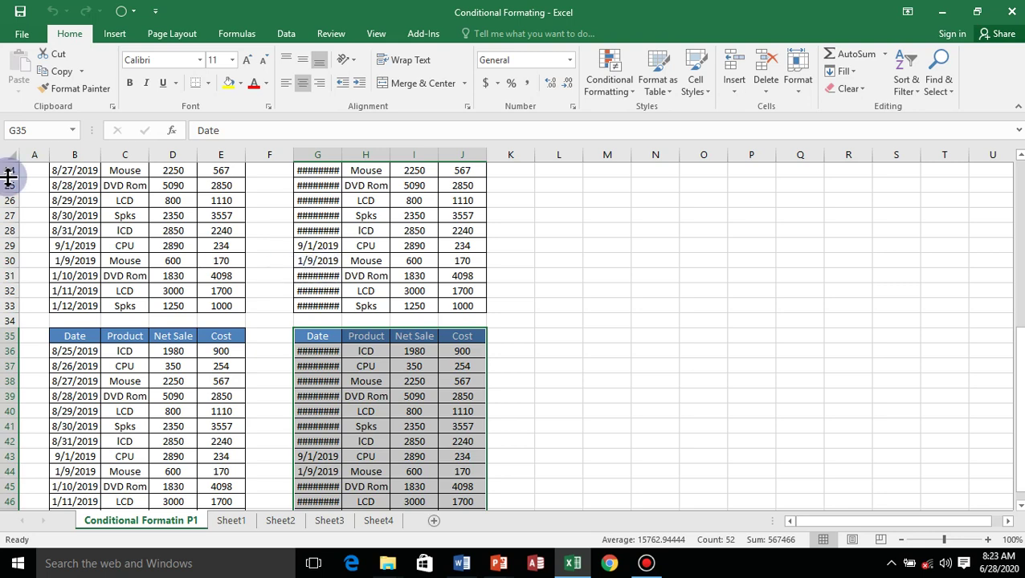
left_click(23, 34)
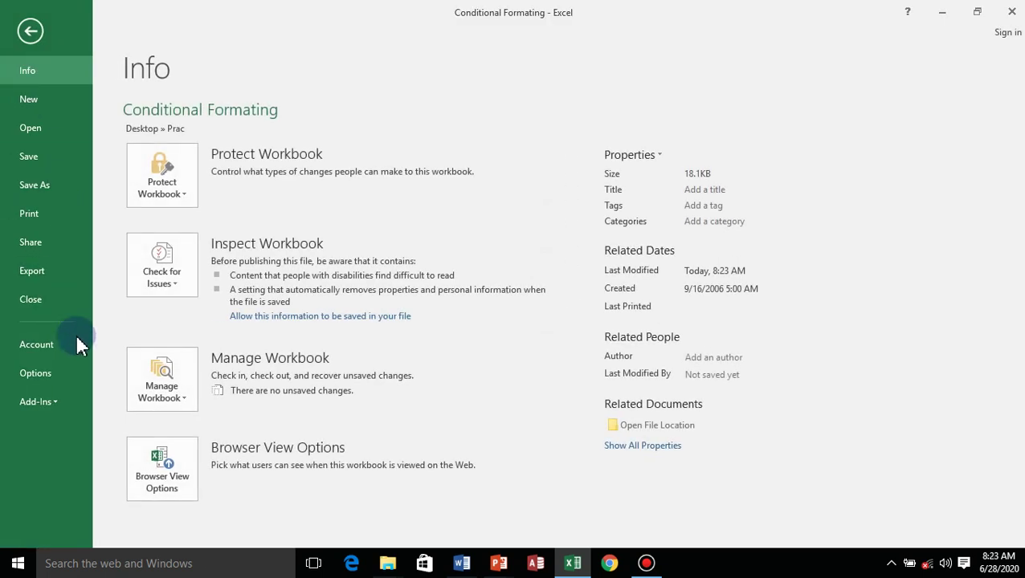
left_click(43, 349)
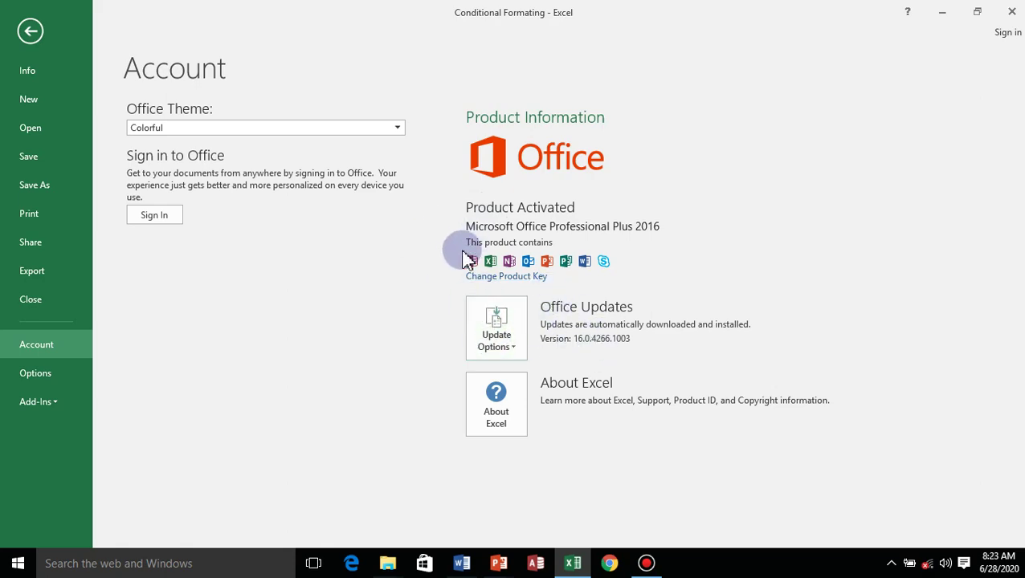
left_click(39, 372)
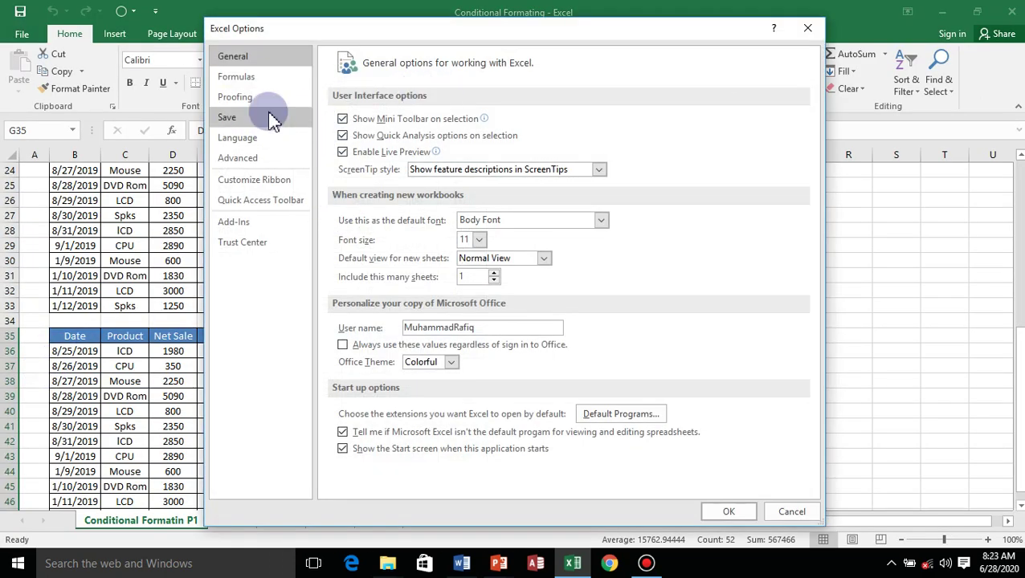
Step: Step through Formulas, Proofing, Save, Language, Advanced, Customize Ribbon and Quick Access Toolbar, then close Excel Options unchanged
left_click(254, 81)
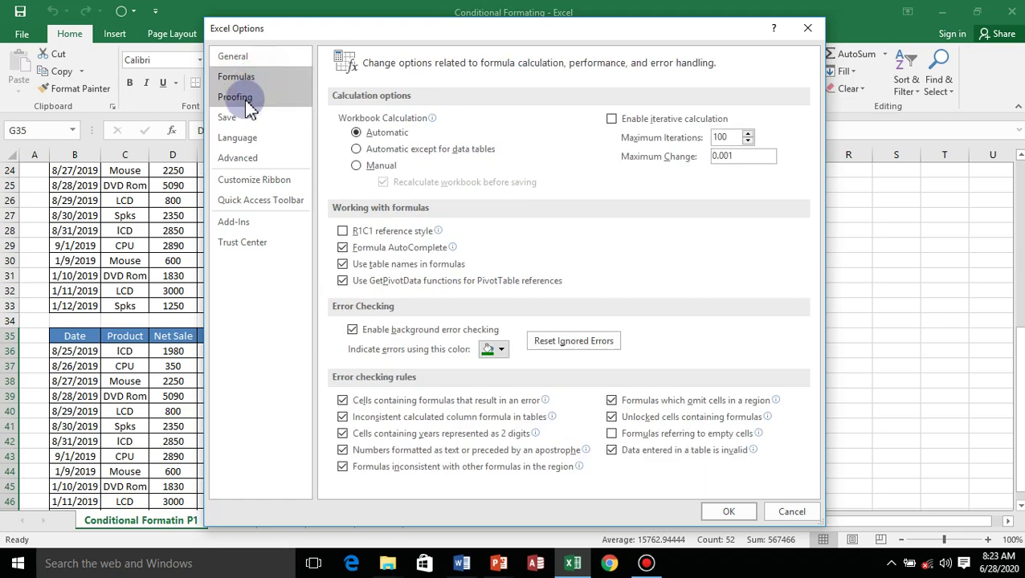
left_click(245, 98)
left_click(239, 120)
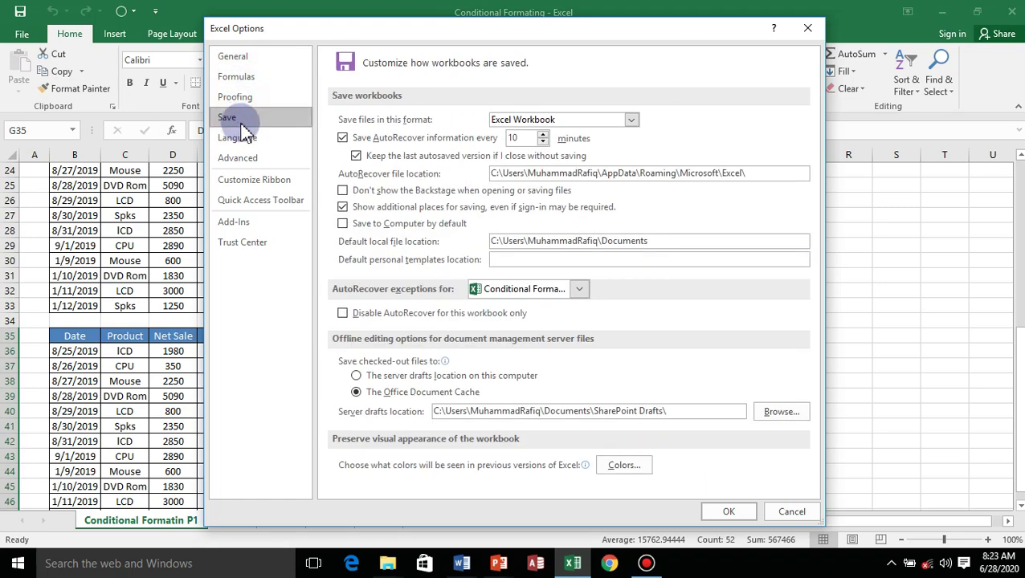
left_click(239, 138)
left_click(250, 161)
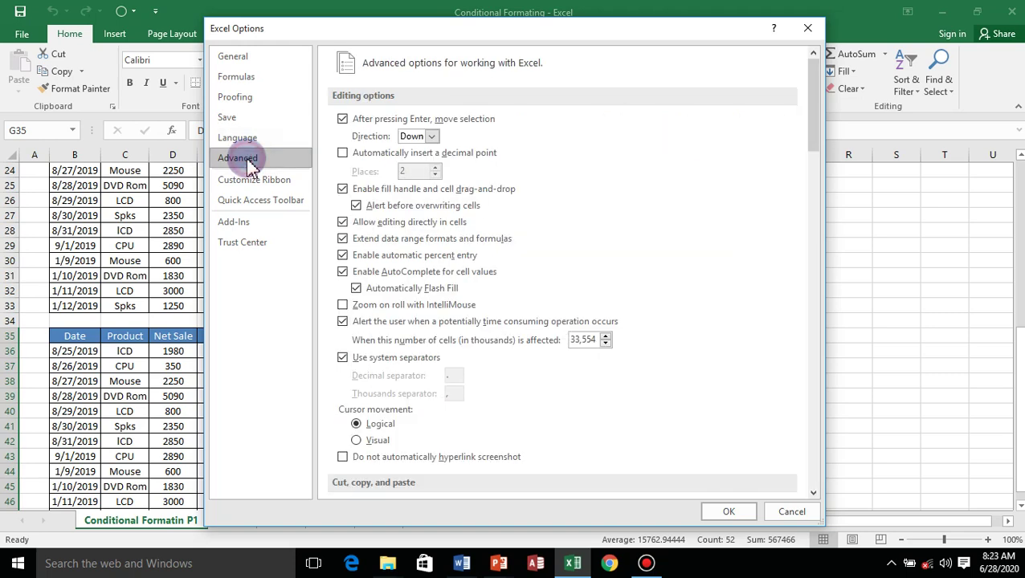
left_click(249, 179)
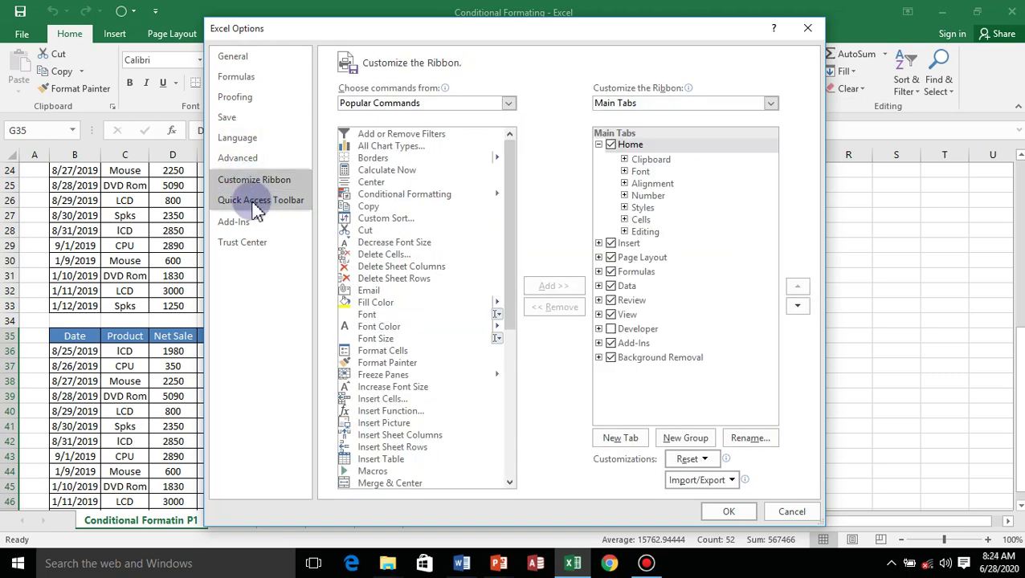
left_click(260, 201)
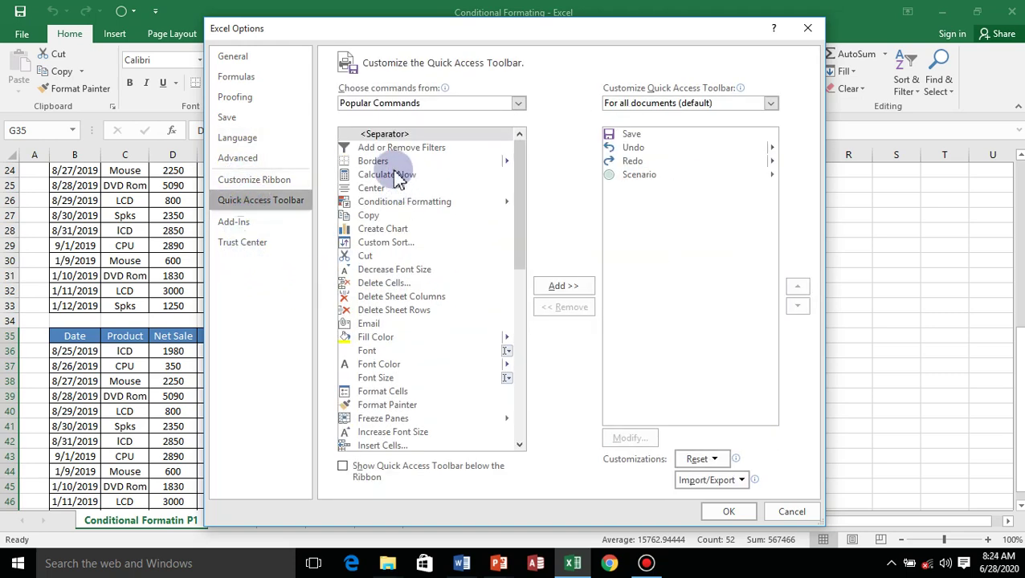
left_click(807, 29)
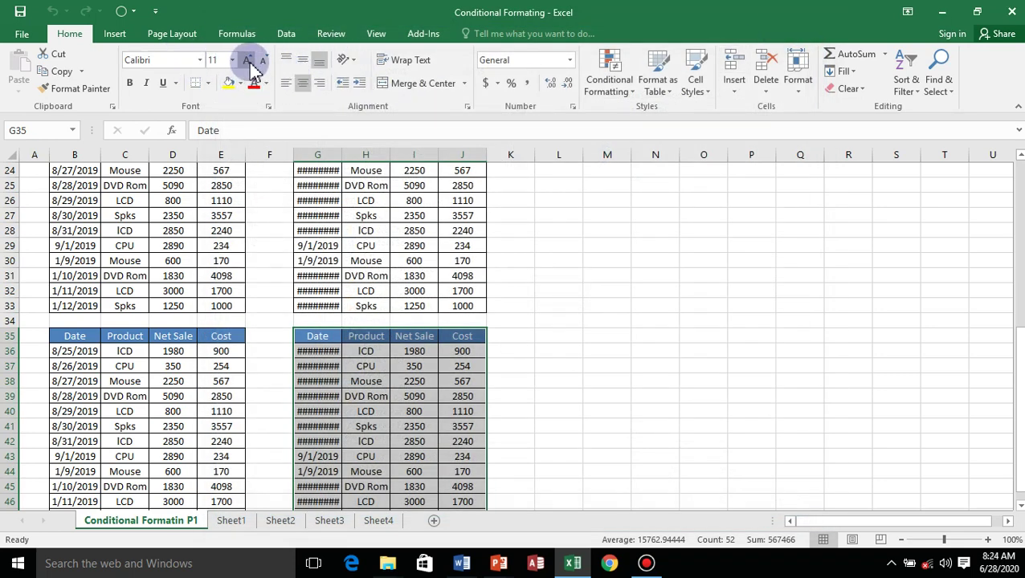
left_click(22, 34)
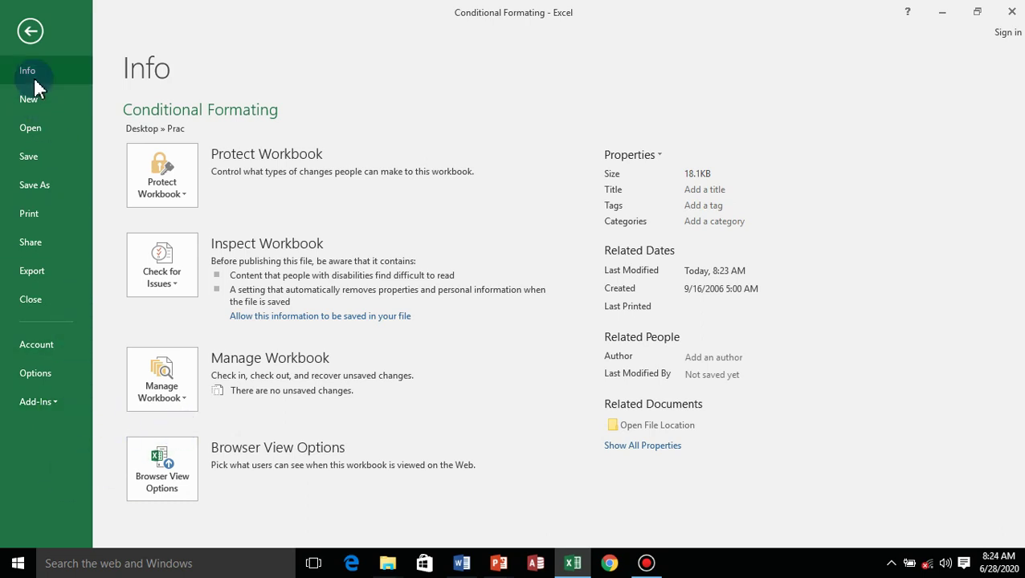
left_click(30, 31)
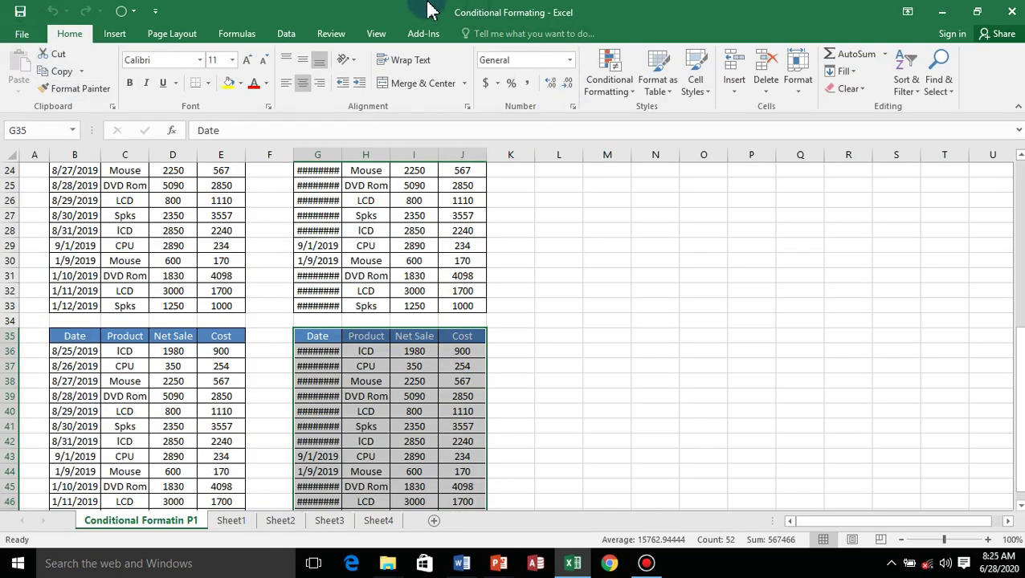
mouse_move(434, 10)
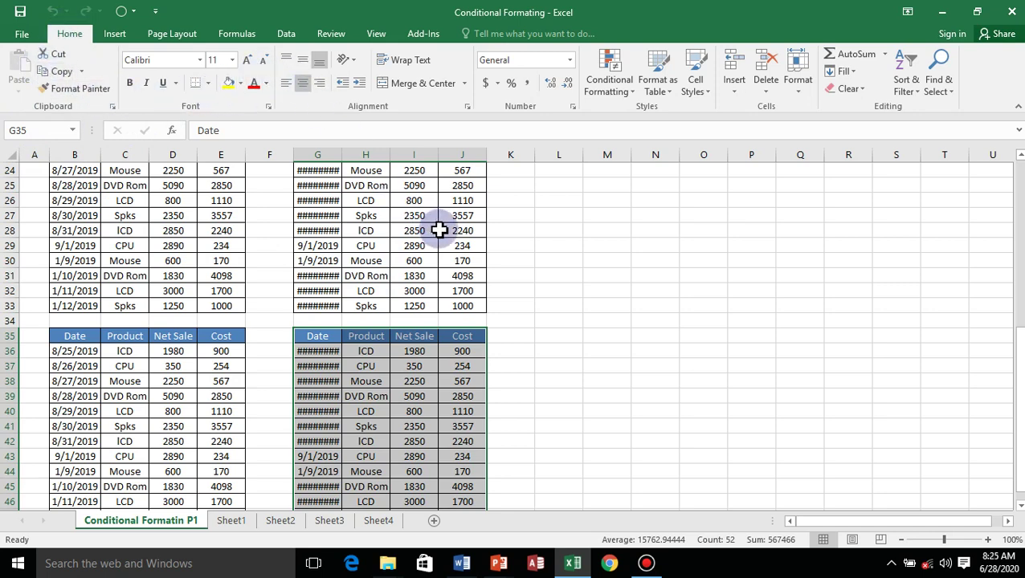
Step: Minimize Excel to show the Windows desktop
left_click(943, 13)
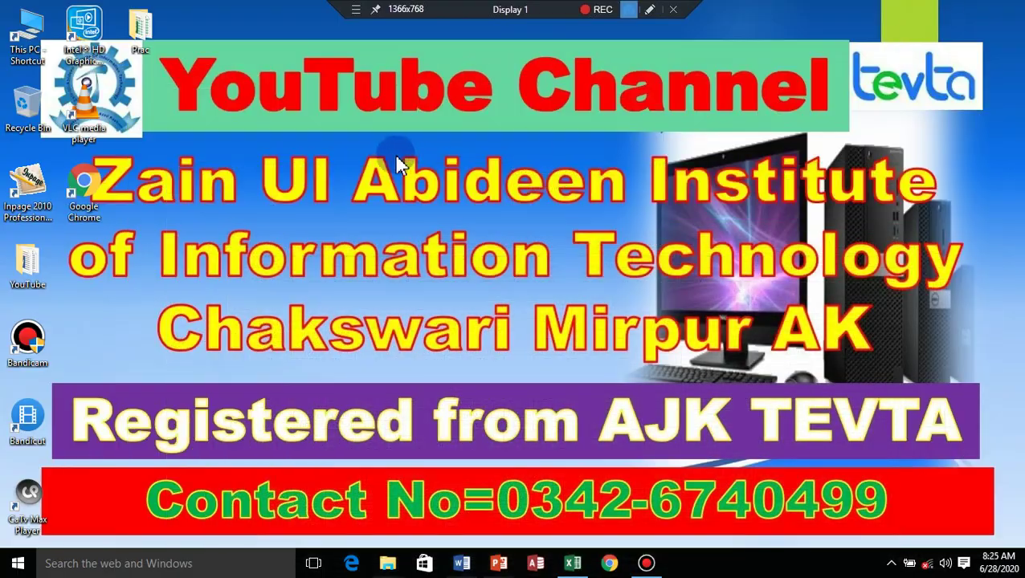